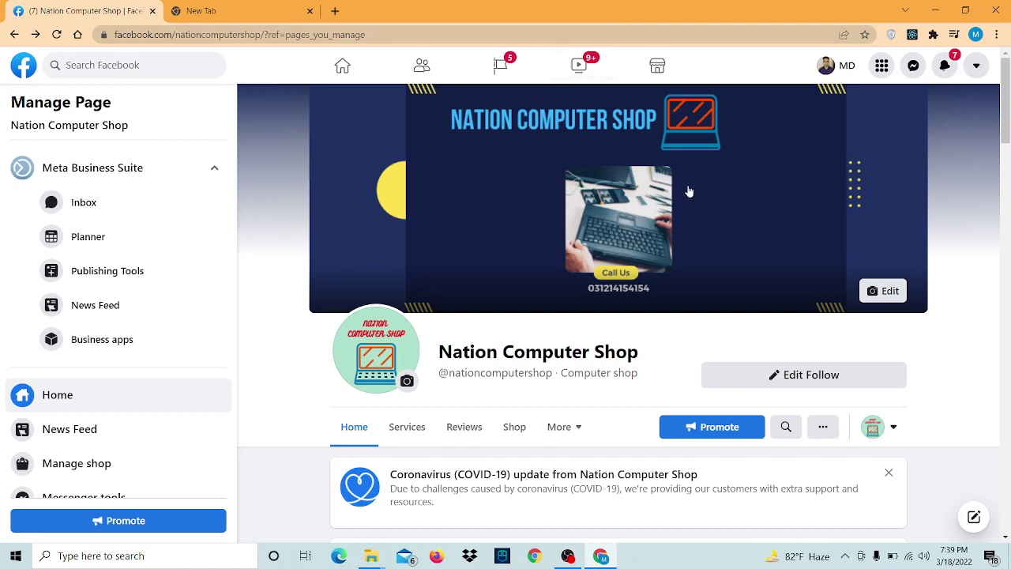
Step: Open Meta Business Suite for the Nation Computer Shop Page from the Manage Page sidebar
click(89, 175)
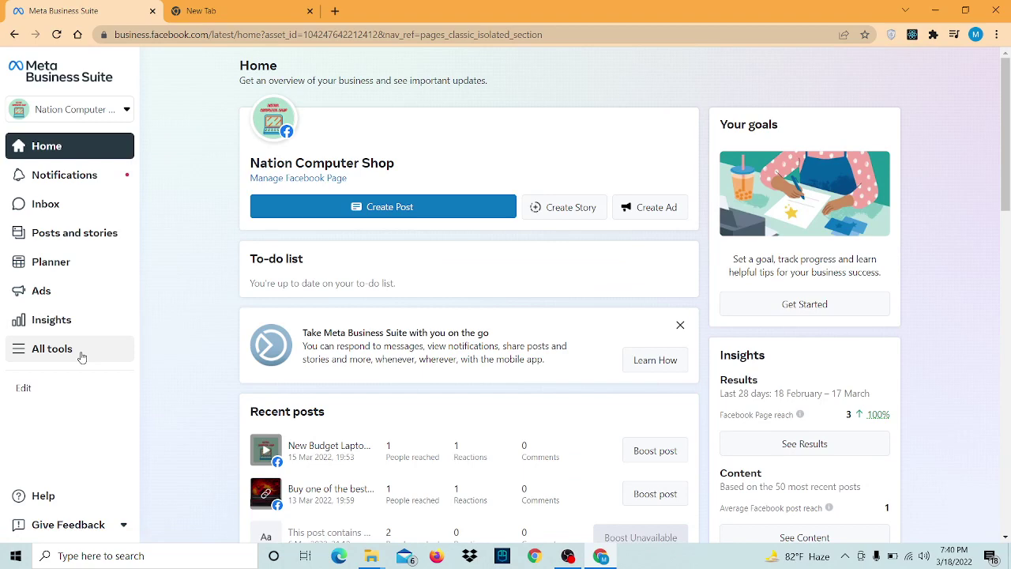
Step: Go from All tools to Creator Studio and reveal Instant Articles under Resources
click(82, 357)
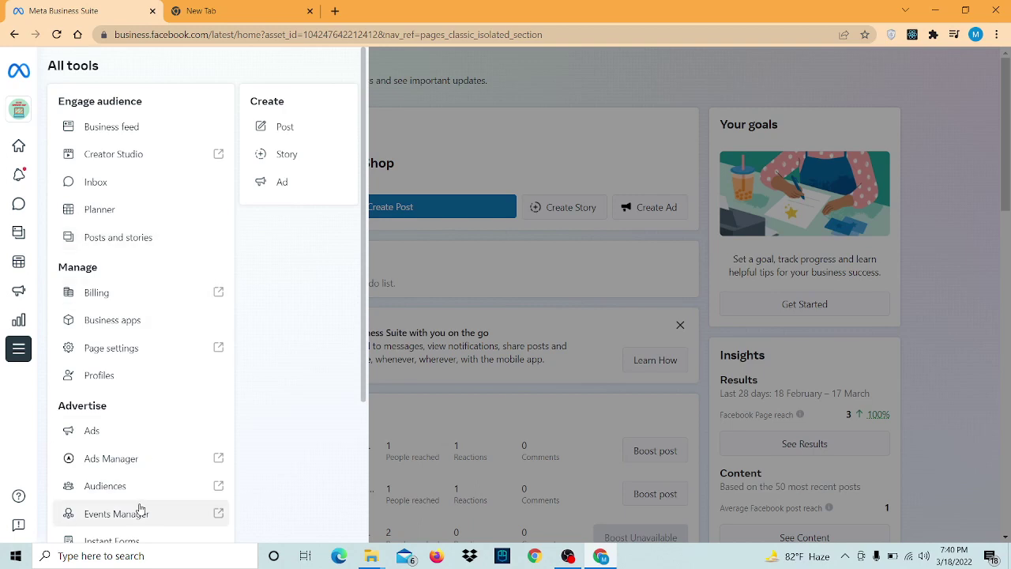
scroll(140, 510, down, 2)
scroll(147, 443, up, 3)
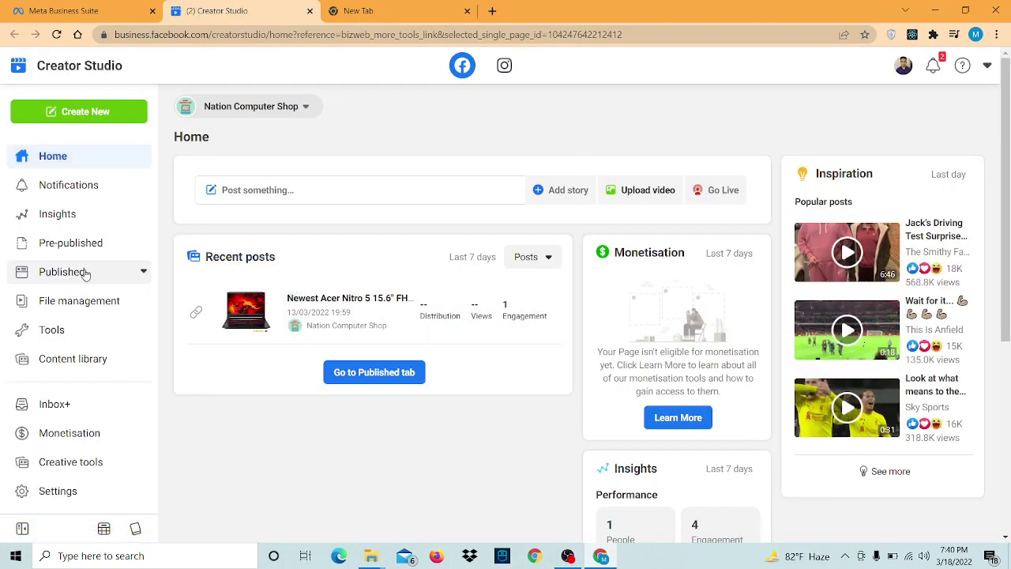
scroll(82, 298, down, 1)
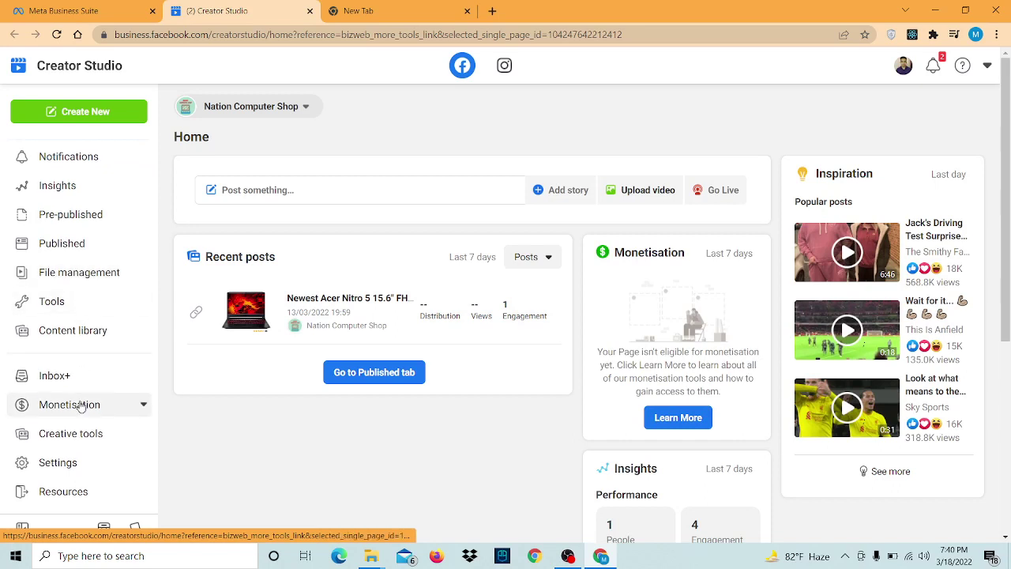
mouse_move(79, 490)
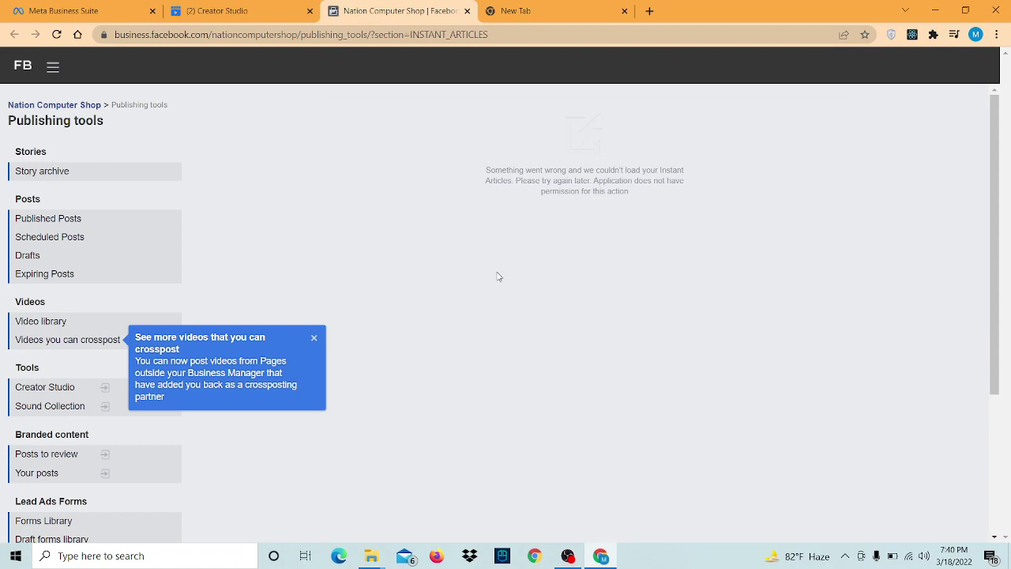
Step: Show the Page's Instant experience (Canvas) section from the Publishing tools sidebar
scroll(1, 286, down, 1)
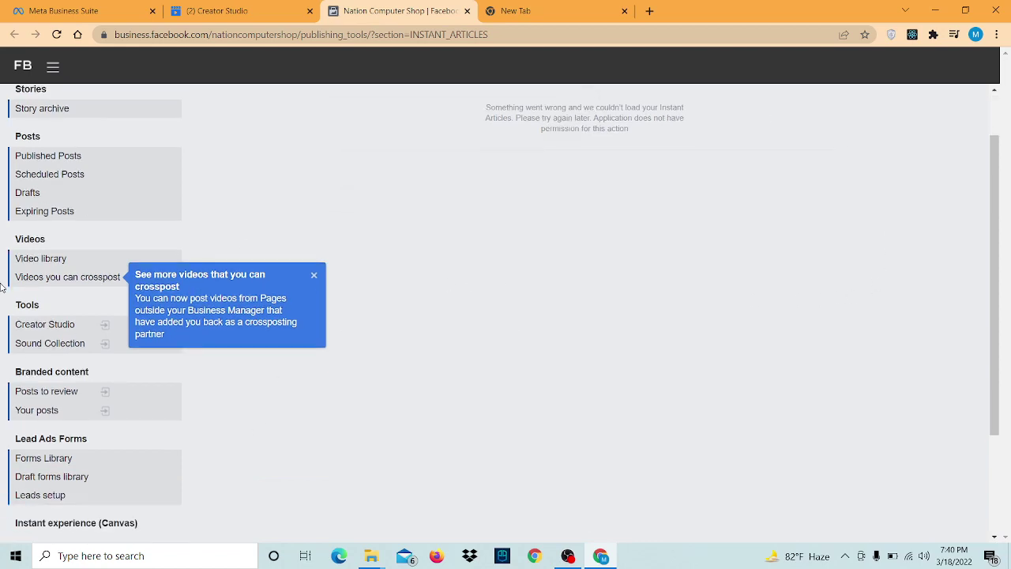
scroll(1, 286, down, 1)
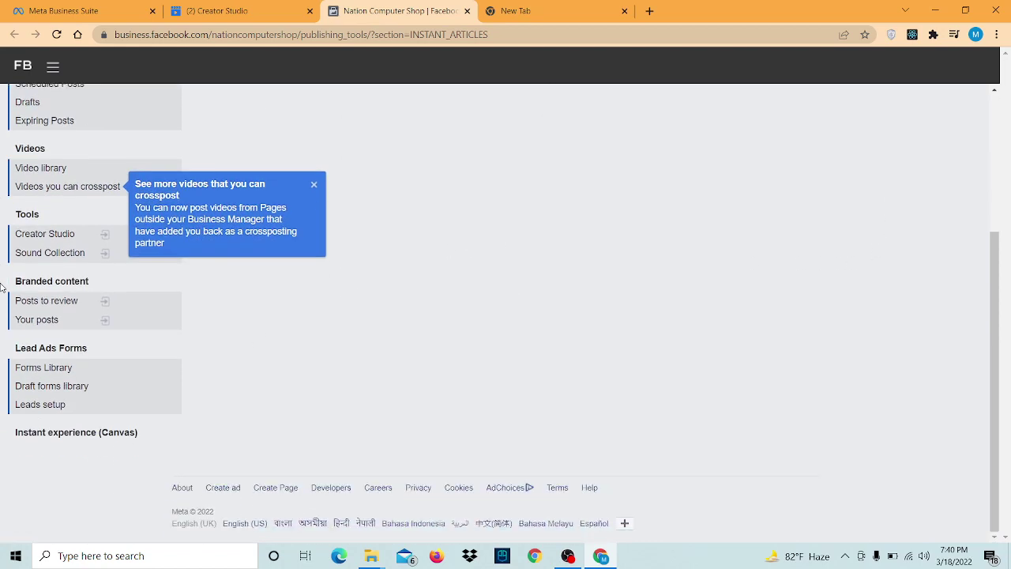
click(57, 440)
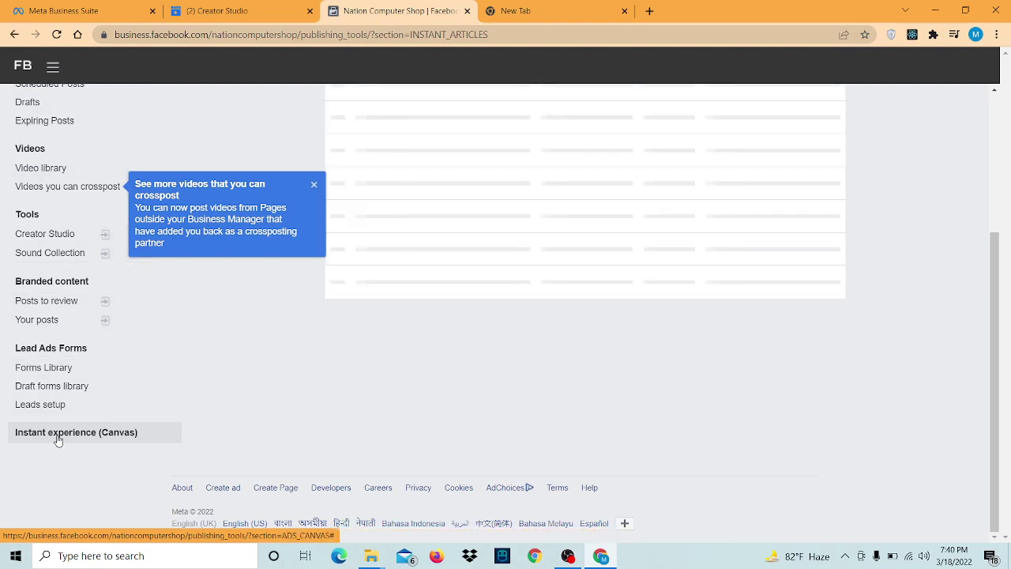
scroll(621, 281, up, 3)
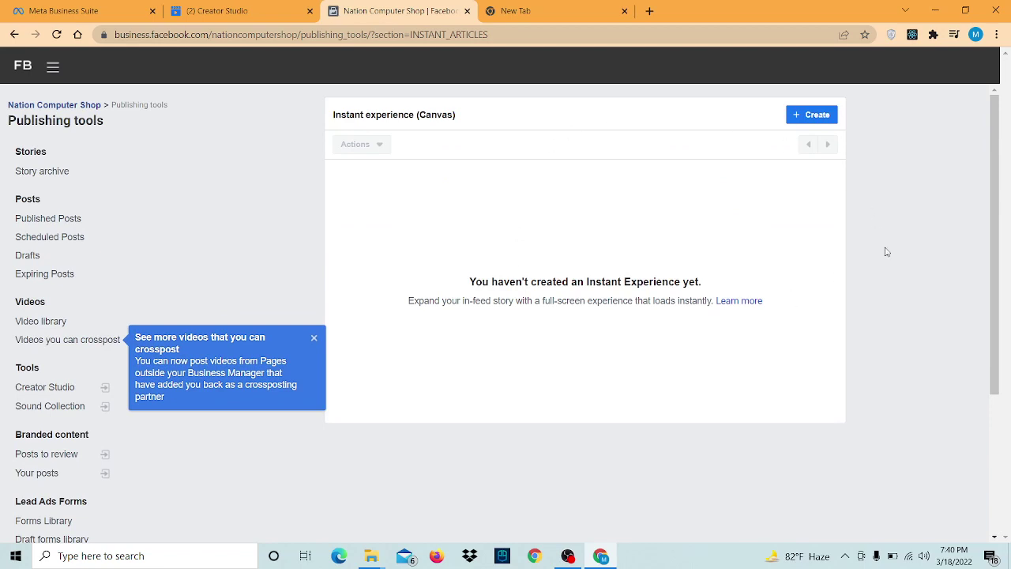
Step: Start a new Instant Experience and add a Photo component to it
click(813, 115)
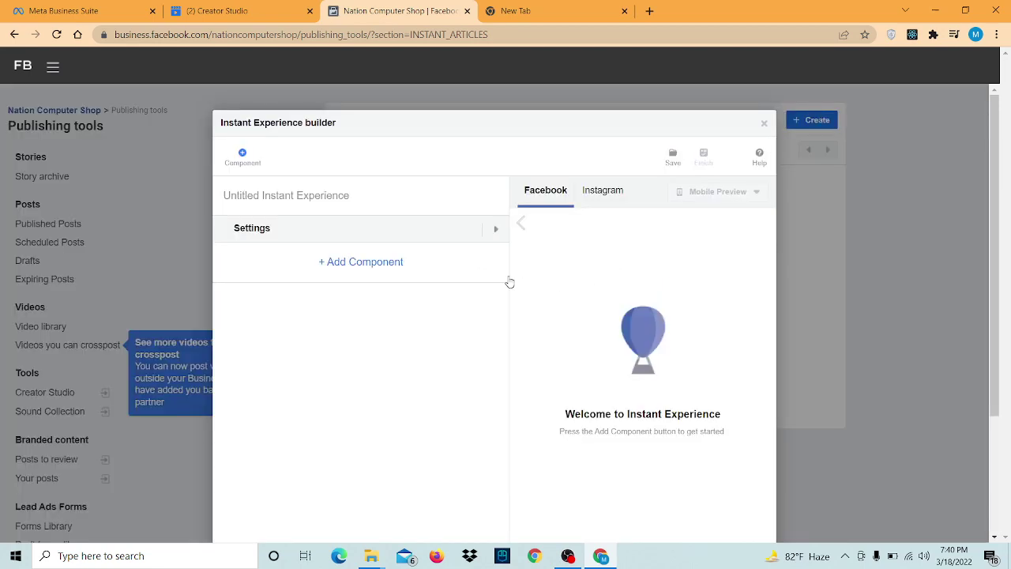
scroll(510, 281, down, 2)
scroll(510, 282, up, 2)
click(410, 262)
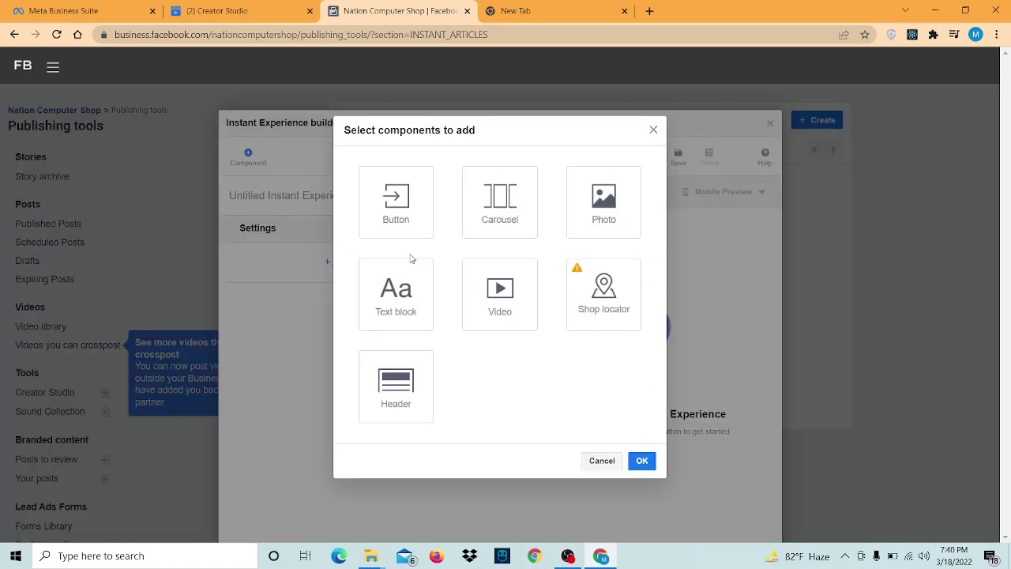
click(613, 203)
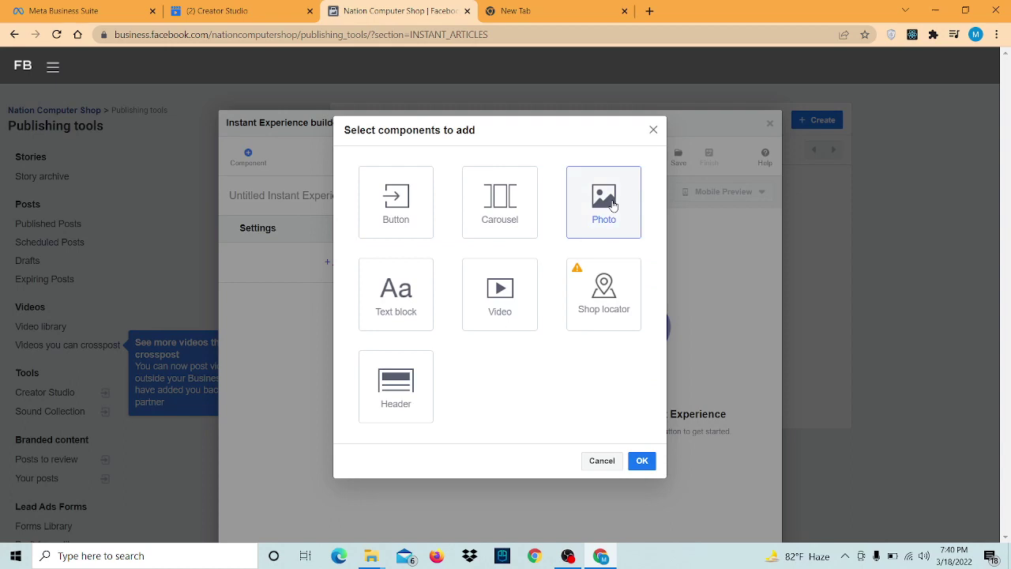
click(643, 460)
Step: Upload the acer laptop image from Downloads into the Photo component
scroll(376, 384, down, 1)
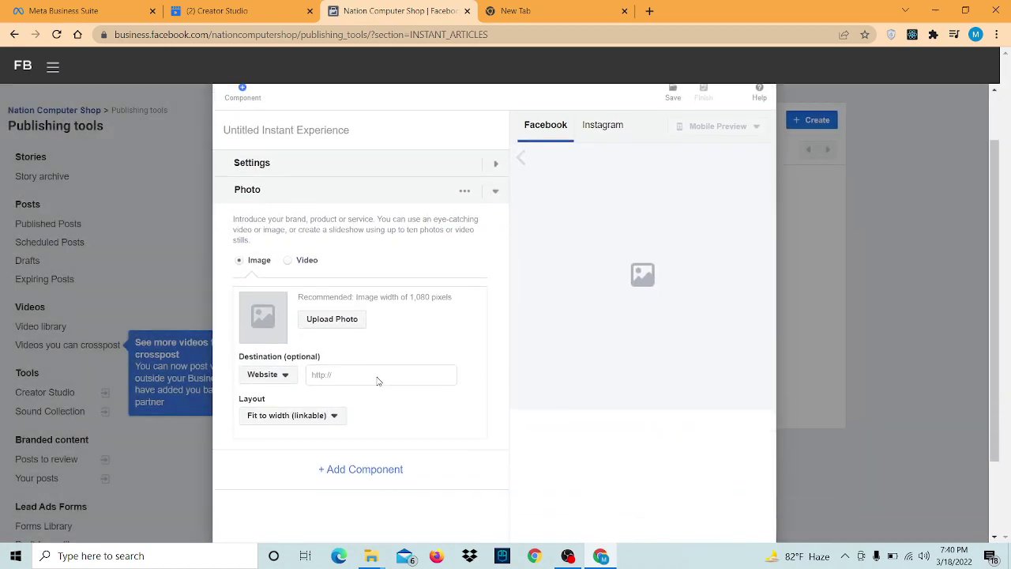
click(352, 325)
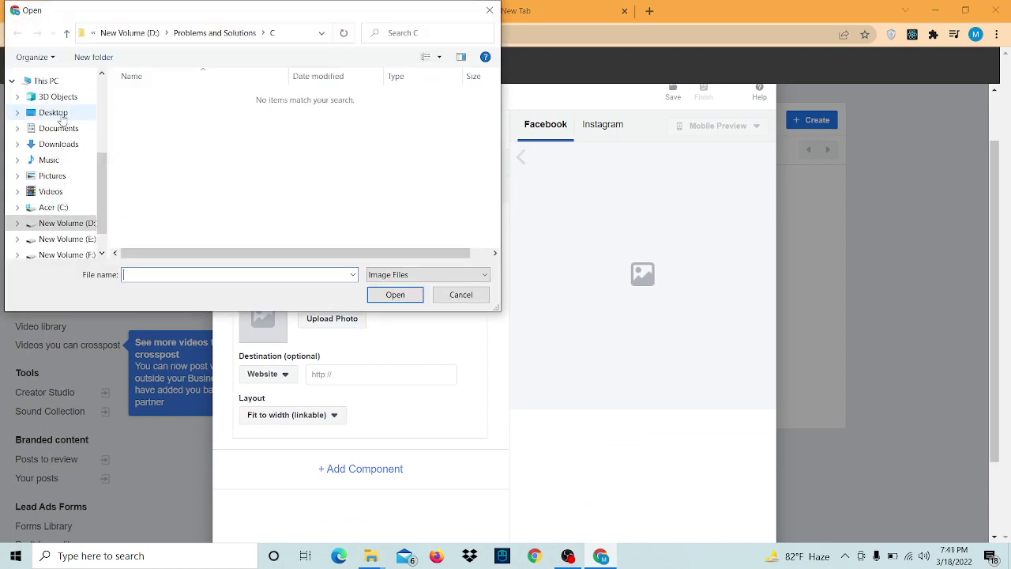
click(63, 146)
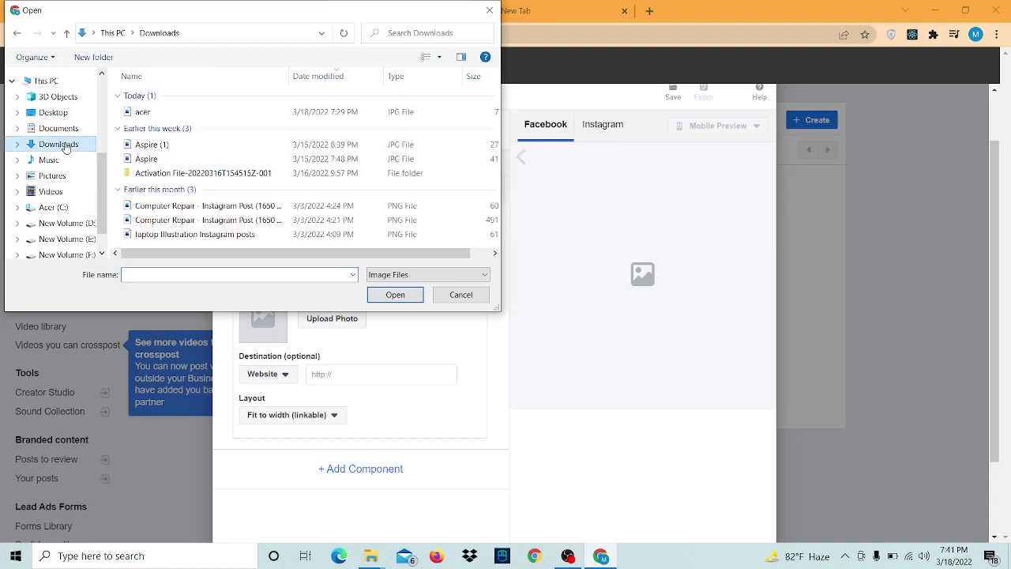
click(173, 113)
click(415, 297)
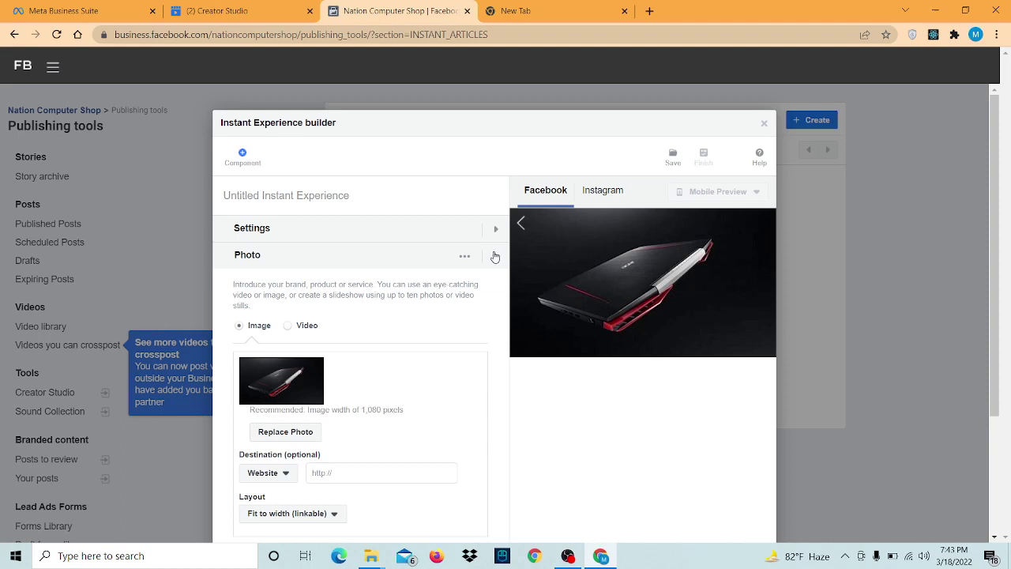
Step: Replace the default title with 'Buy Acer Nitro 5 now!!!'
triple_click(345, 192)
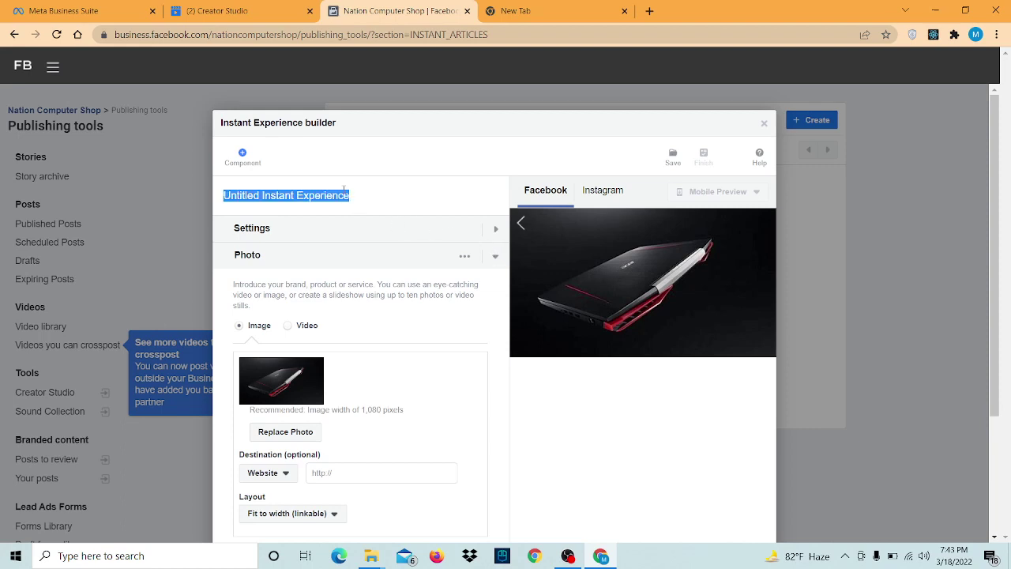
key(BackSpace)
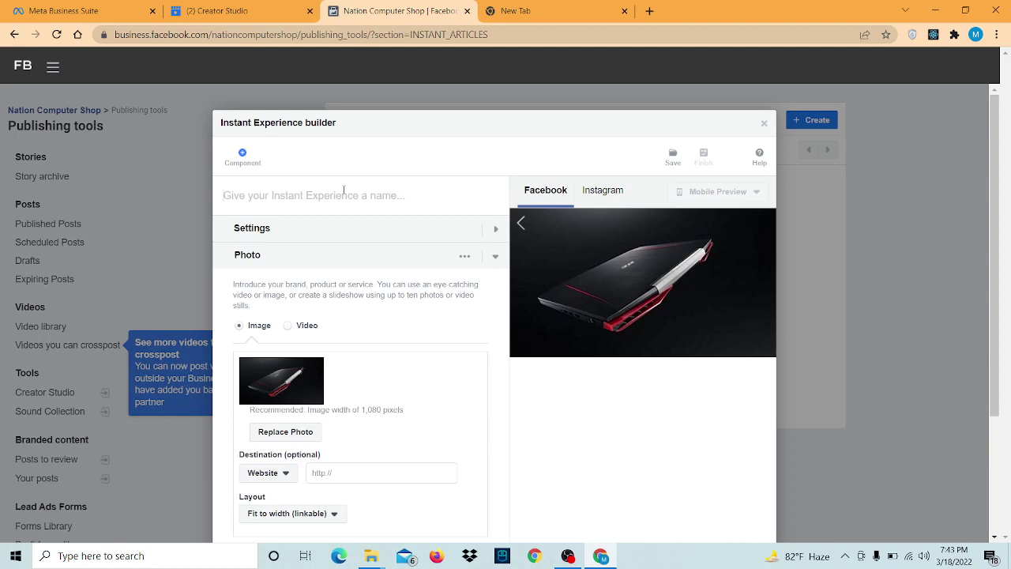
text(Buy Ac)
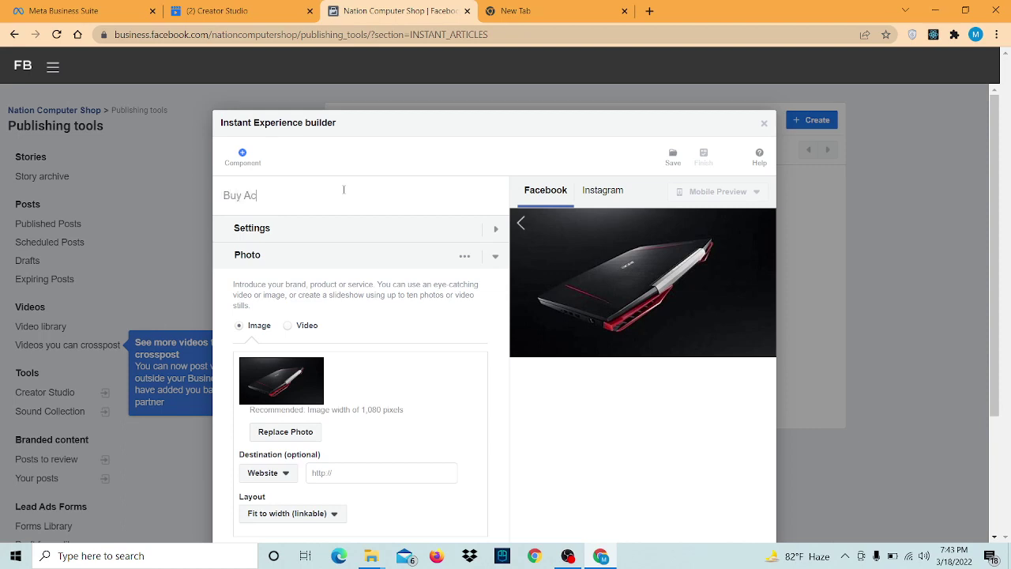
text(er Nitro 5 now!!!)
scroll(350, 223, down, 1)
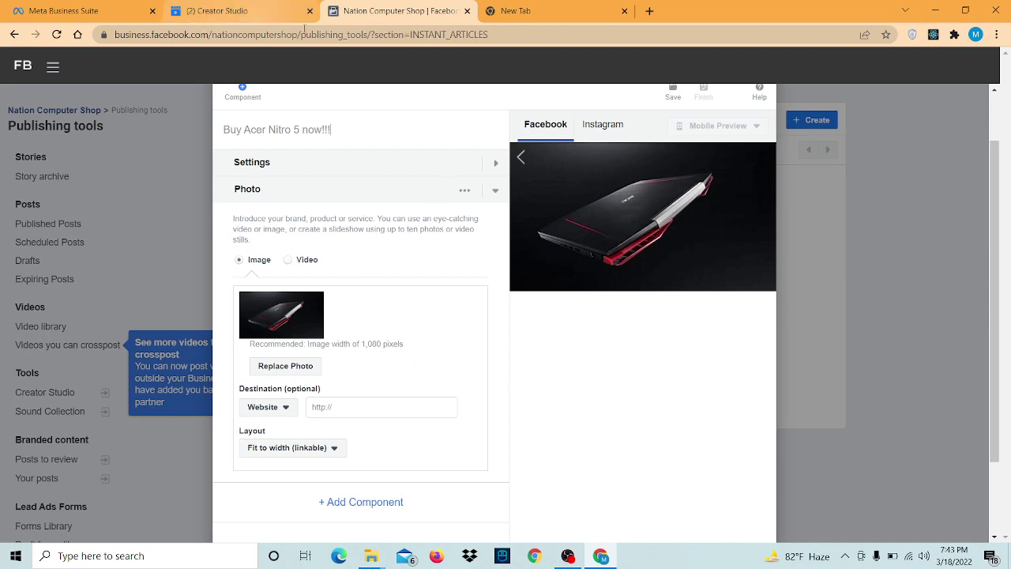
Step: Paste the m.me/nationcomputershop link from the other tab as the photo's destination website
key(ctrl+Tab)
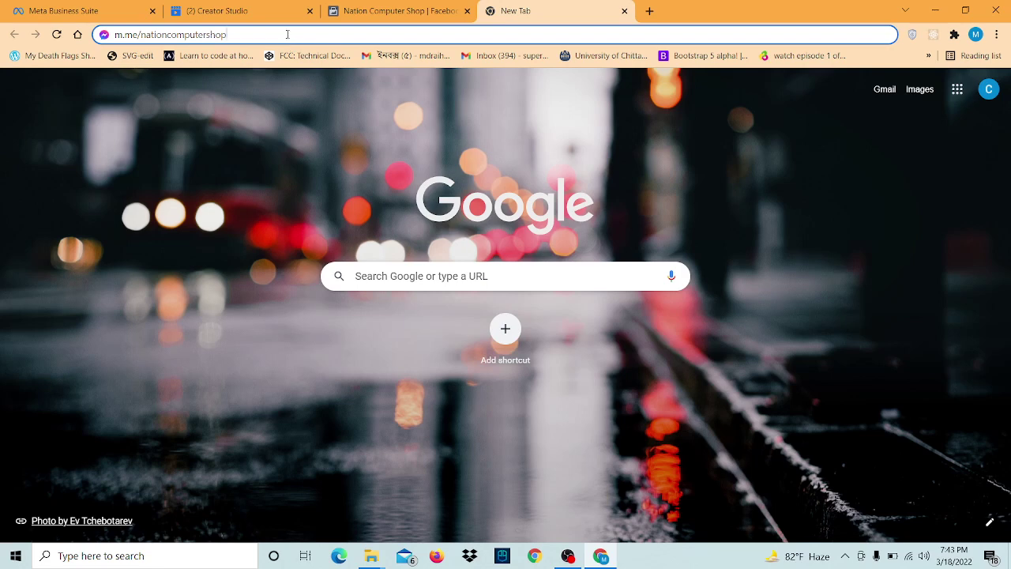
click(287, 35)
key(ctrl+c)
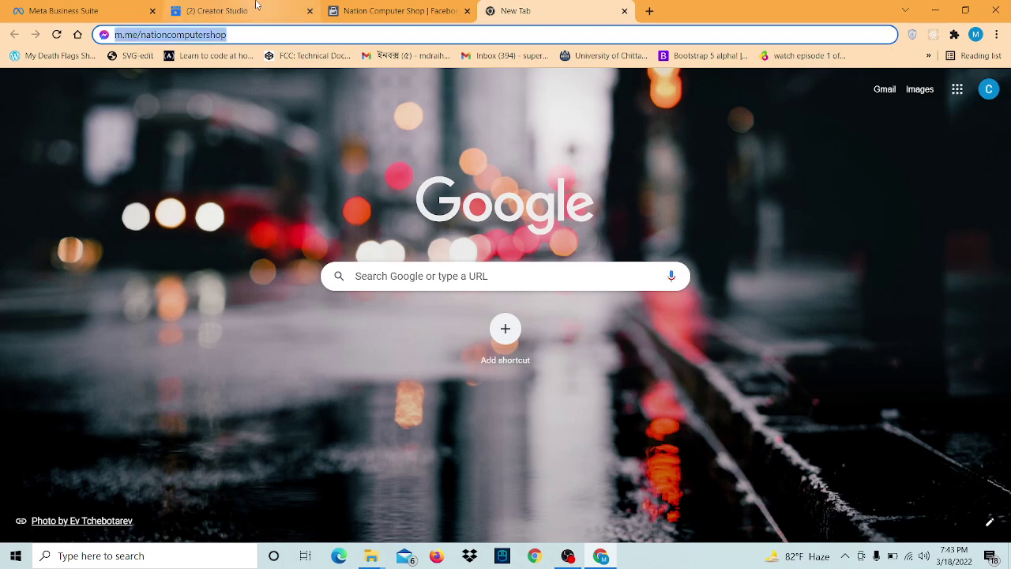
click(370, 11)
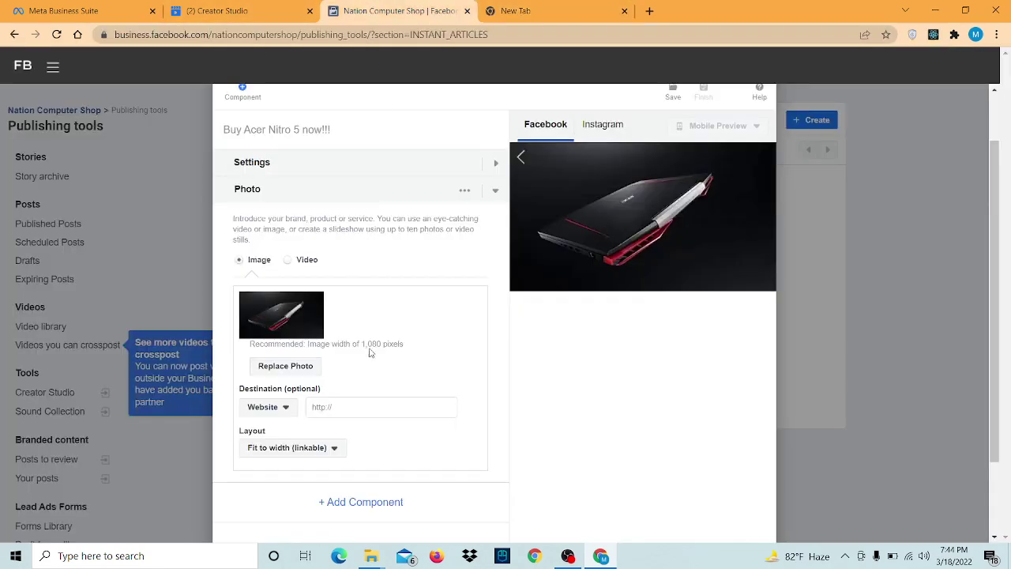
click(353, 406)
key(ctrl+v)
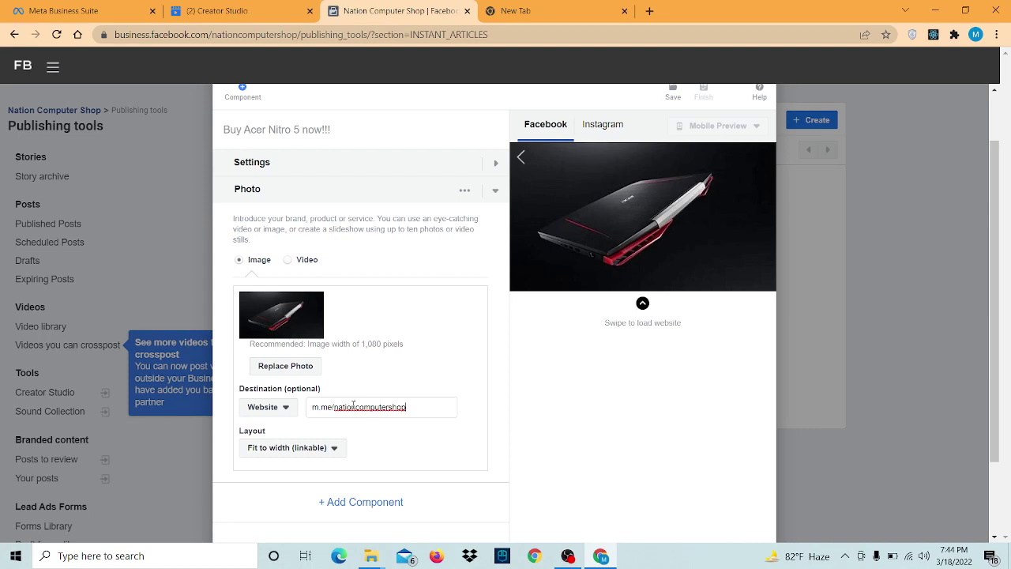
key(ctrl+z)
key(ctrl+v)
Step: Keep the photo layout at Fit to width (linkable)
click(337, 448)
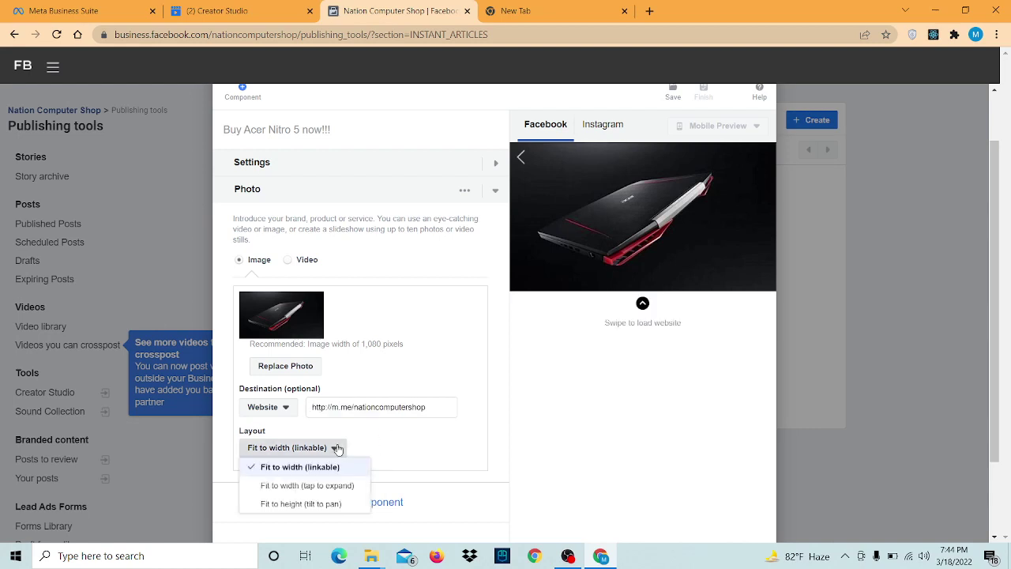
click(417, 447)
scroll(421, 438, down, 1)
scroll(421, 438, down, 2)
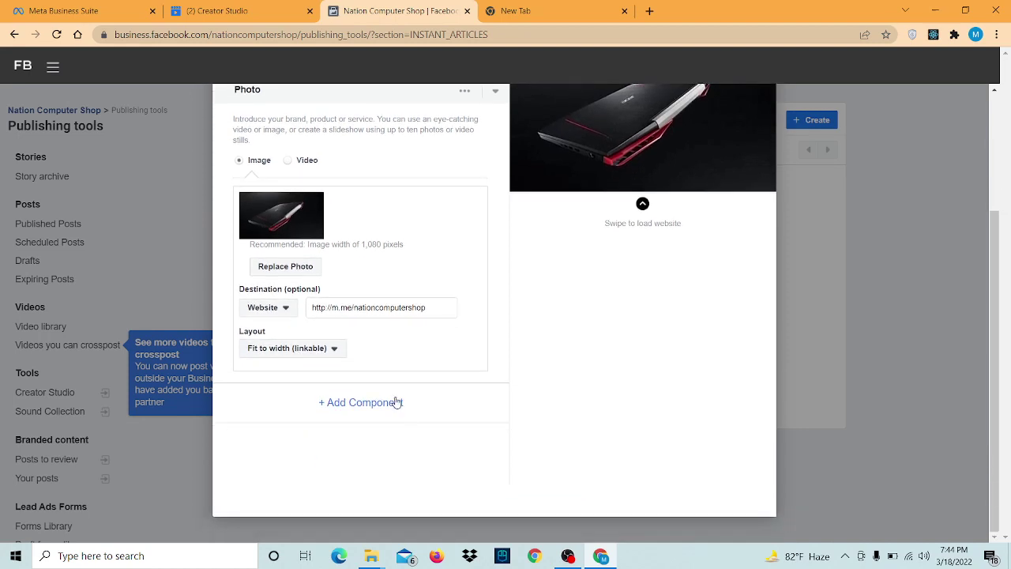
Step: Insert a Header component, set to Logo, above the laptop photo
click(395, 402)
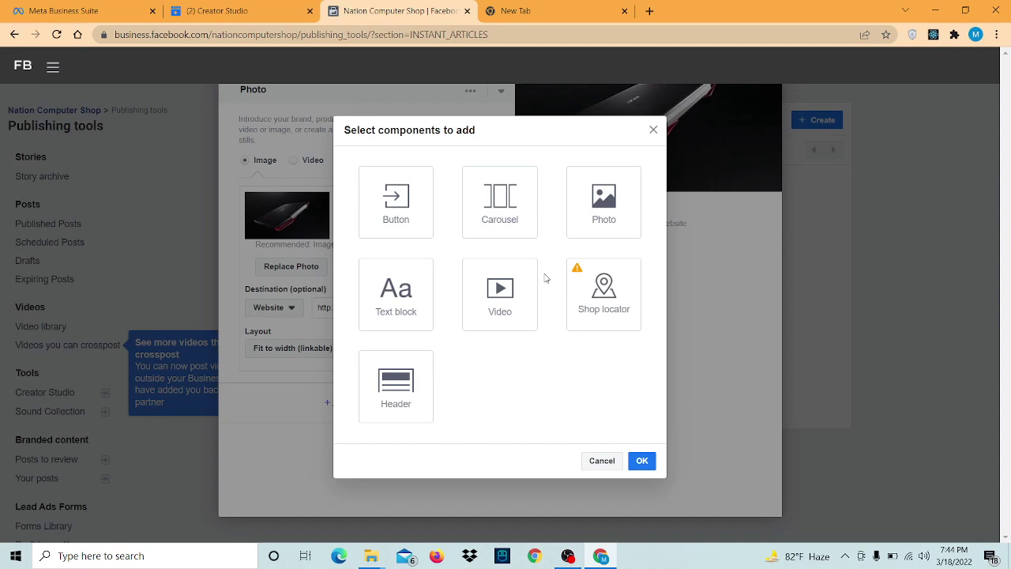
click(410, 401)
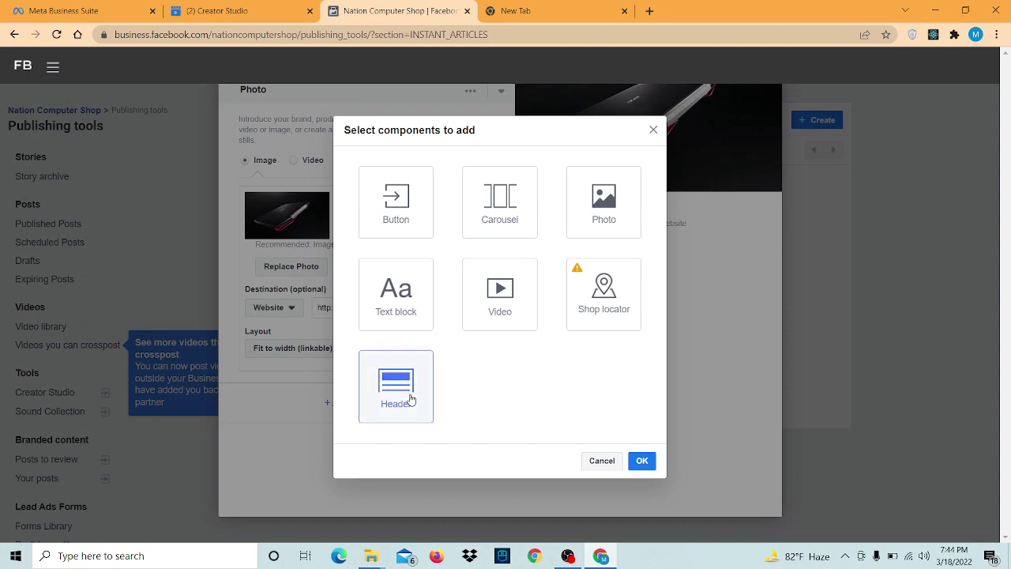
click(642, 462)
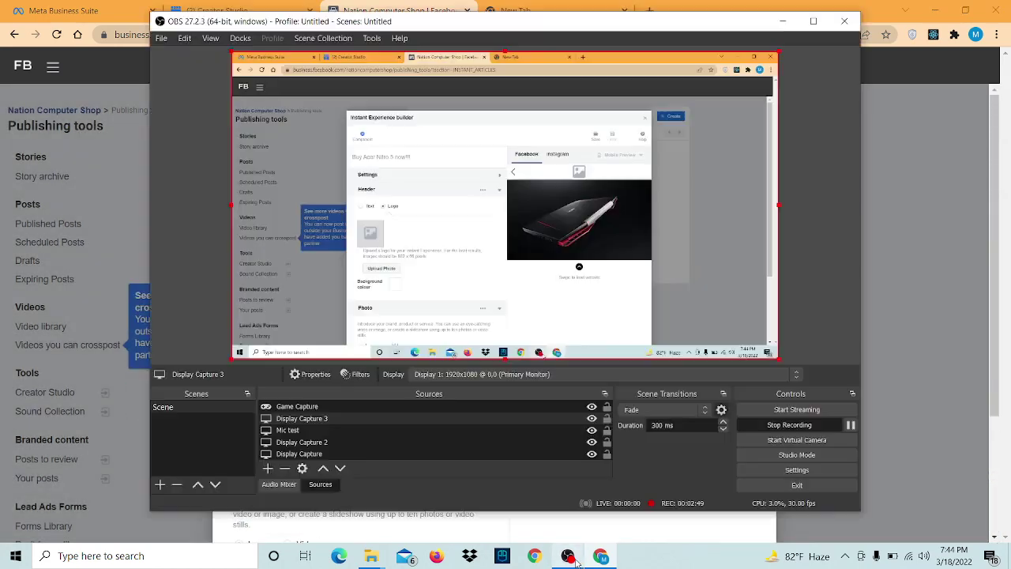
click(568, 555)
click(851, 425)
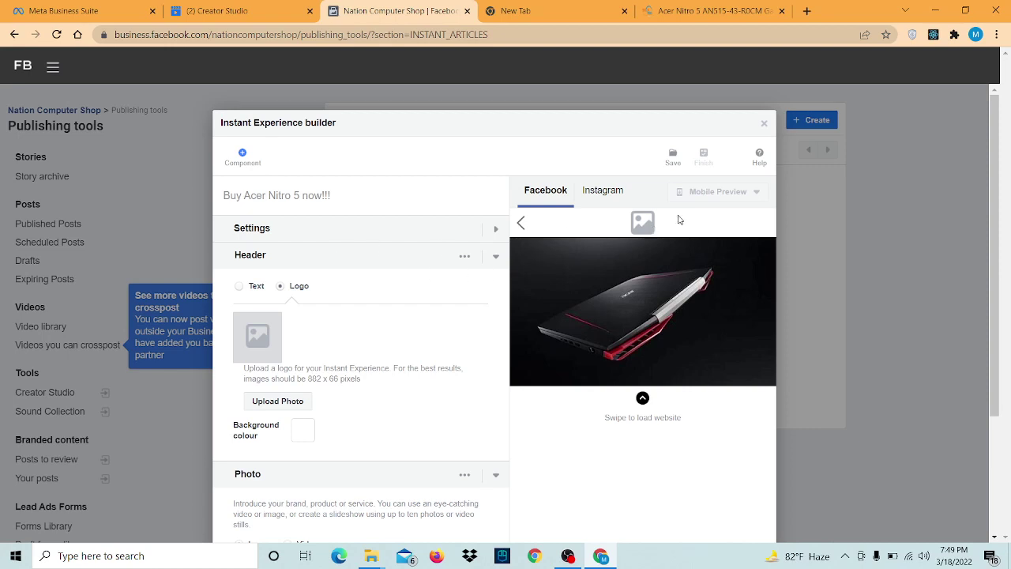
Step: Switch the header to Text with the title 'ACER NITRO 5'
click(240, 287)
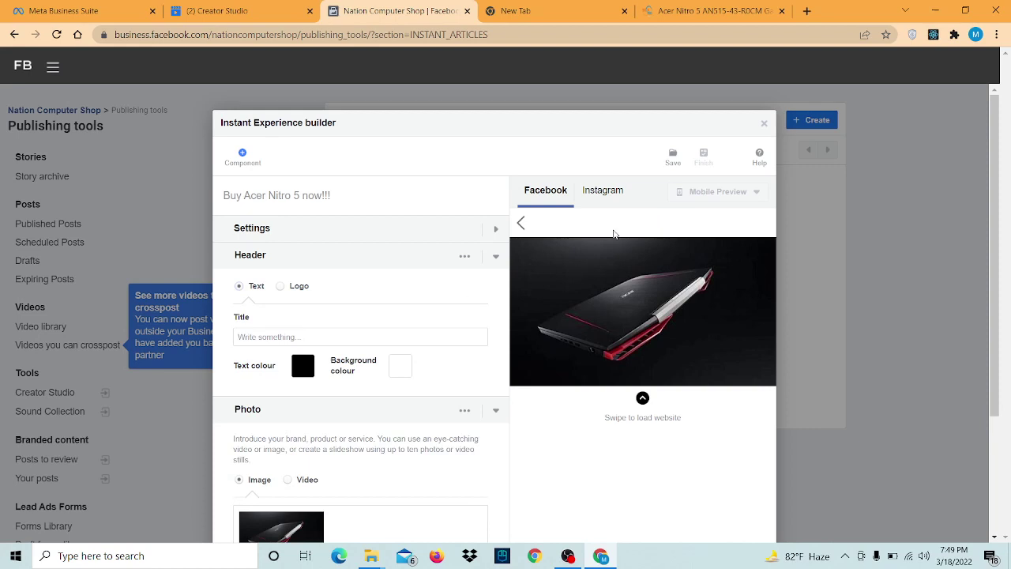
click(291, 338)
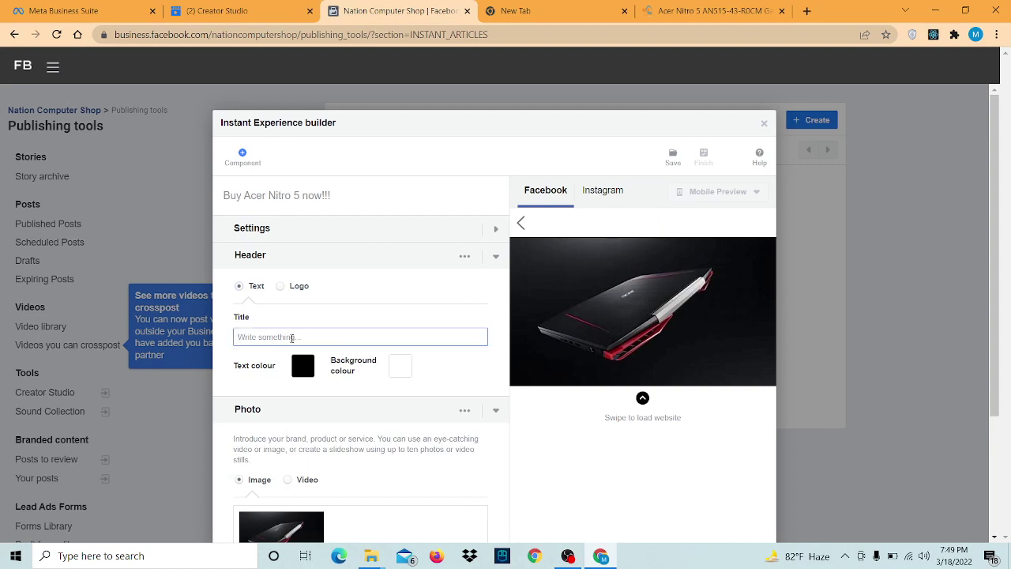
key(Caps_Lock)
text(ACER NITRO 5)
key(Caps_Lock)
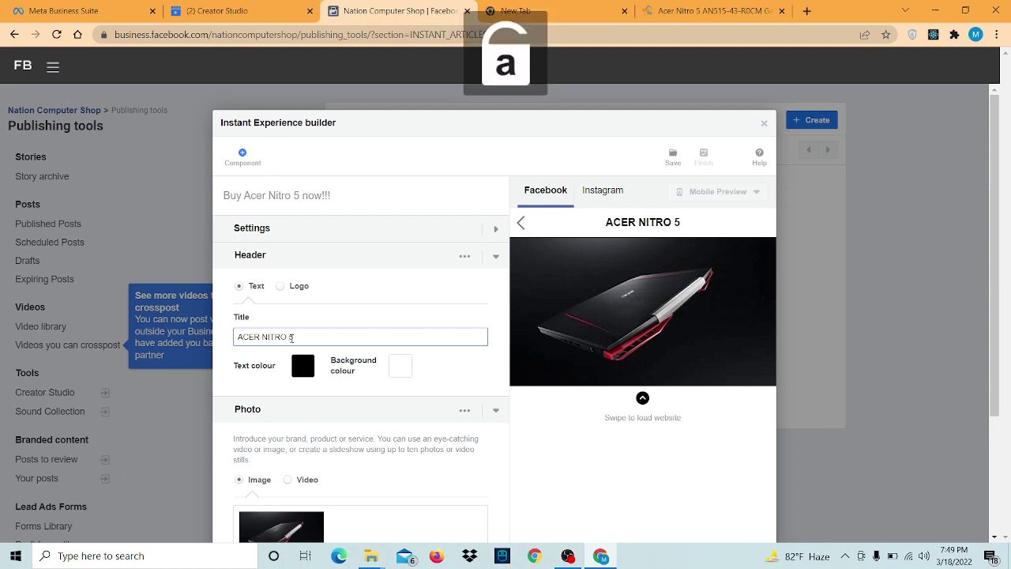
Step: Set the header title text colour to dark red (872929)
click(310, 368)
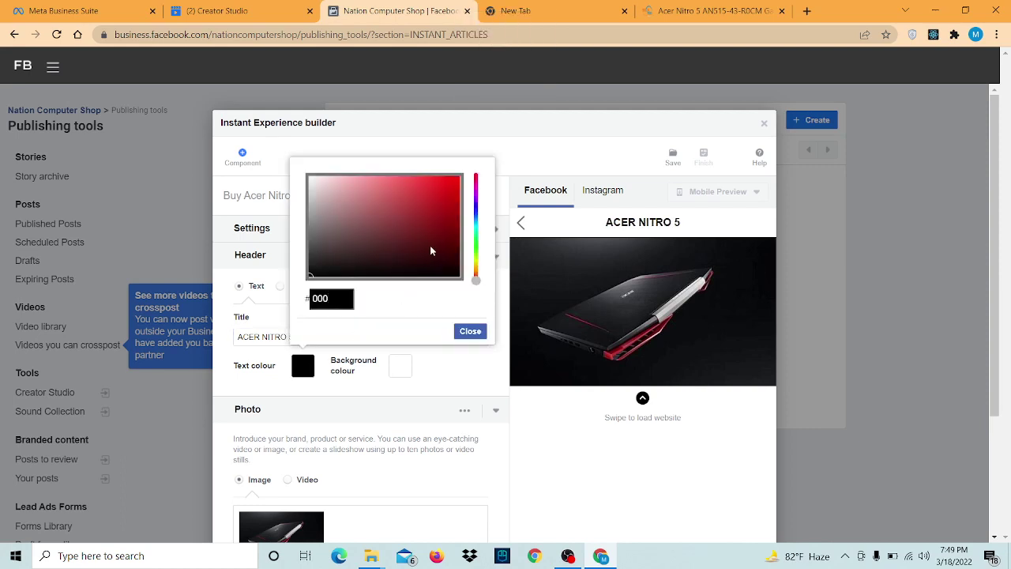
scroll(438, 258, down, 1)
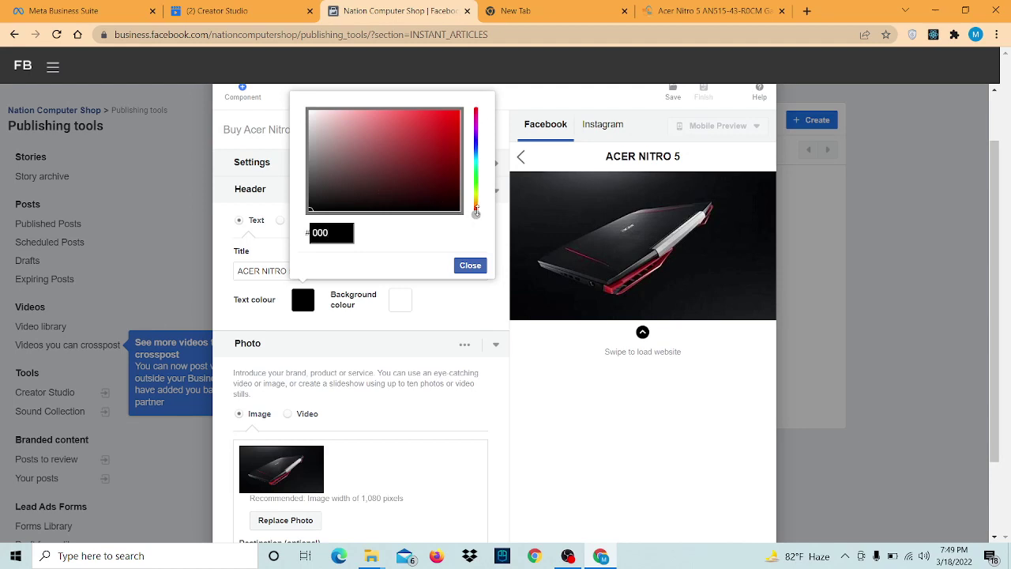
click(477, 209)
drag(421, 366, 405, 398)
click(424, 386)
click(440, 354)
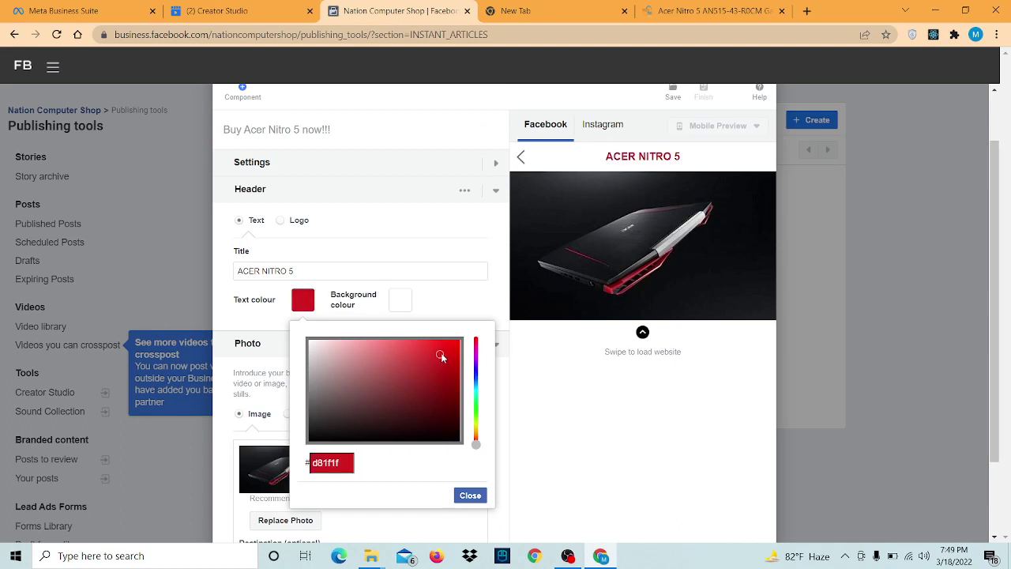
click(416, 387)
click(469, 495)
Step: Set the header background colour to near-black (030000)
scroll(409, 453, down, 1)
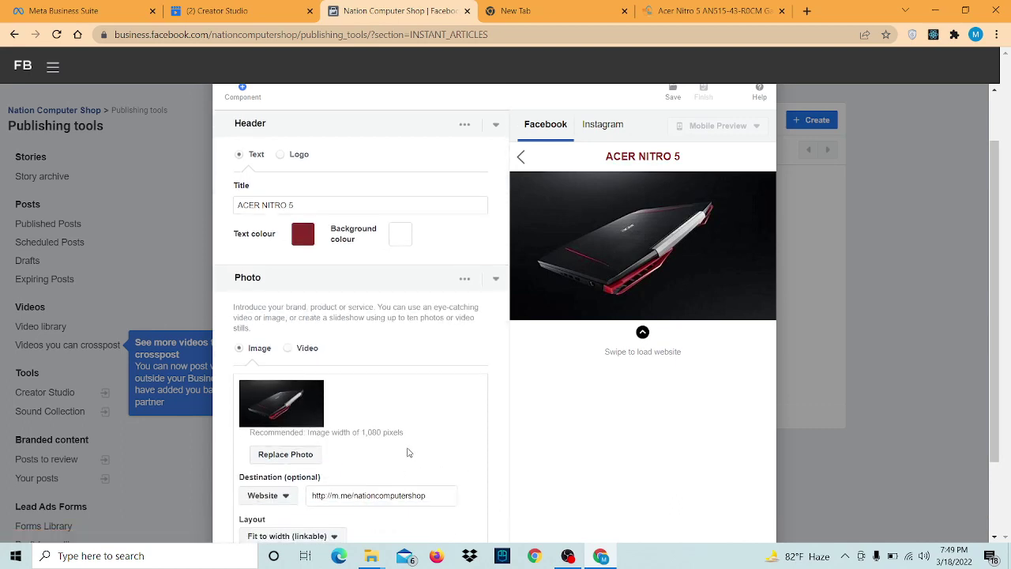
scroll(396, 385, up, 1)
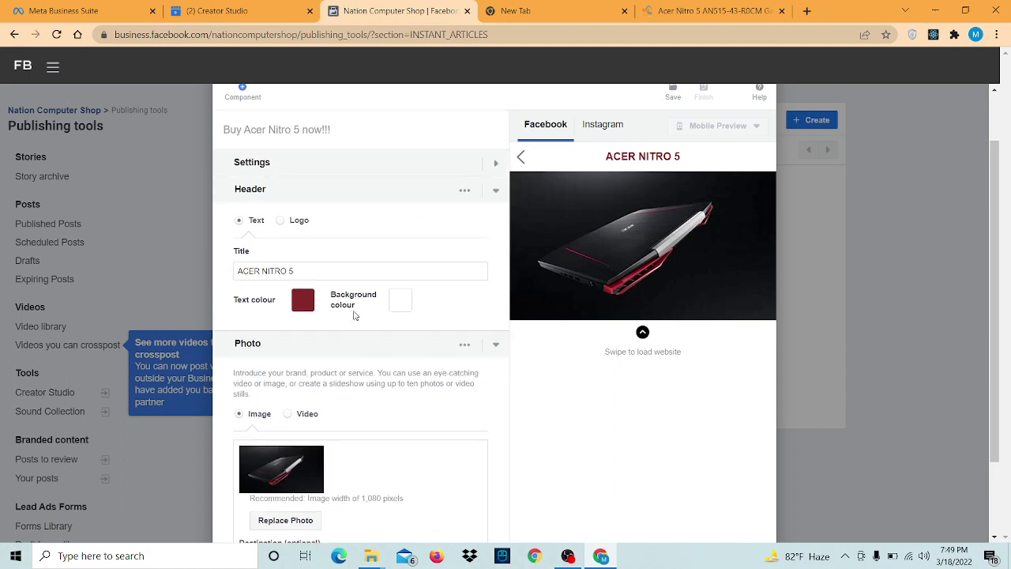
click(409, 303)
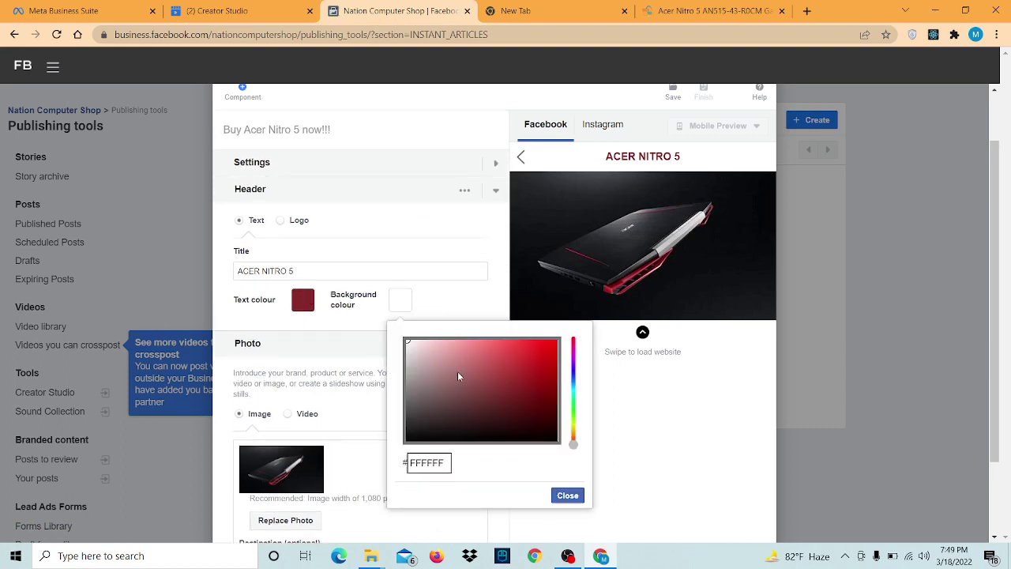
click(424, 370)
click(439, 411)
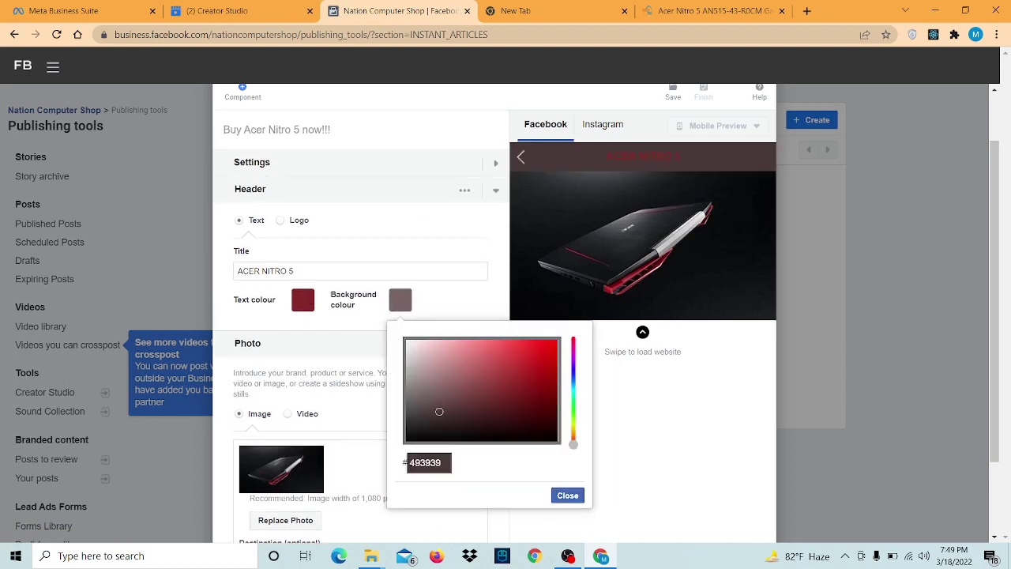
click(429, 432)
click(463, 435)
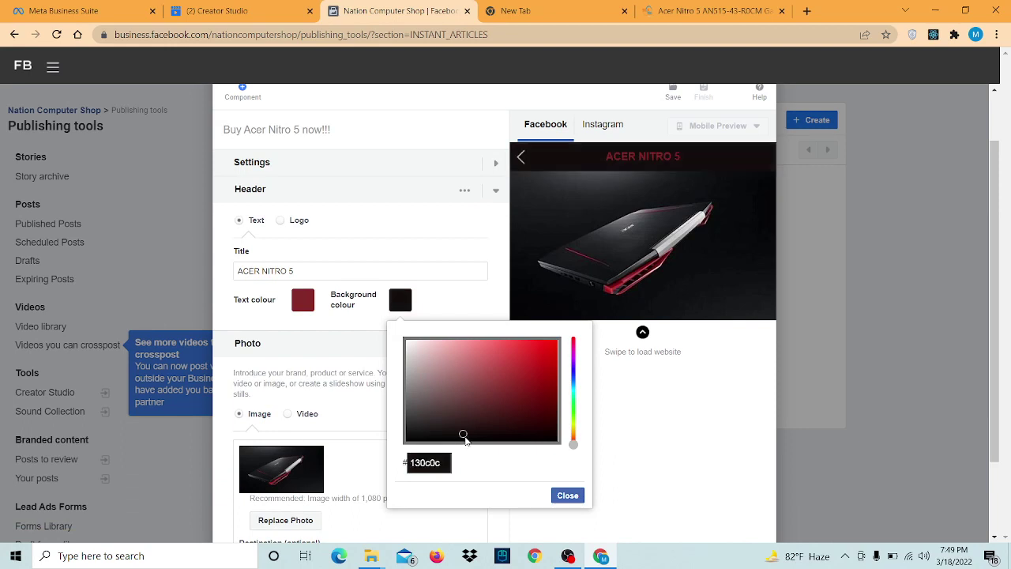
click(498, 433)
click(521, 433)
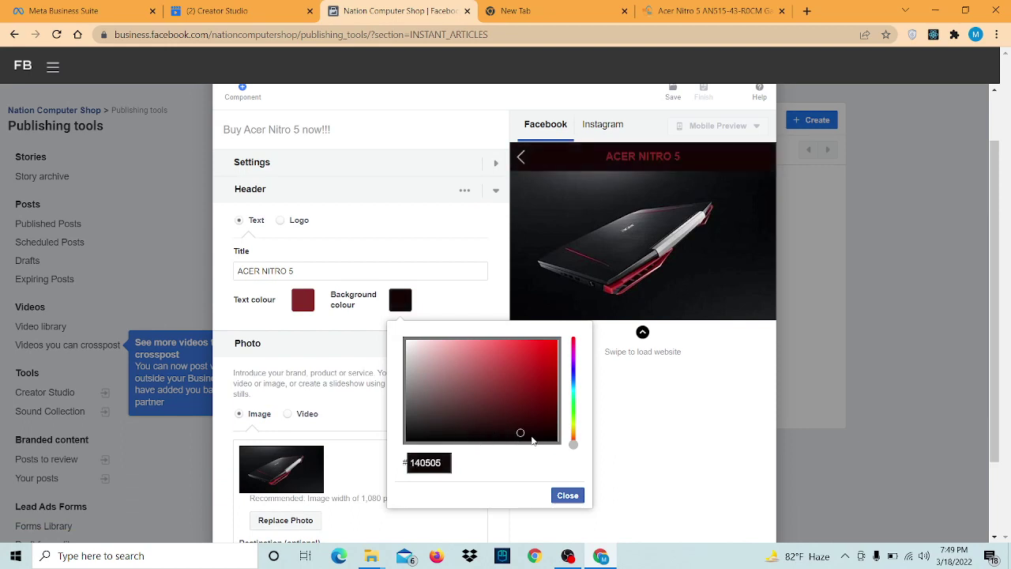
drag(521, 435, 539, 440)
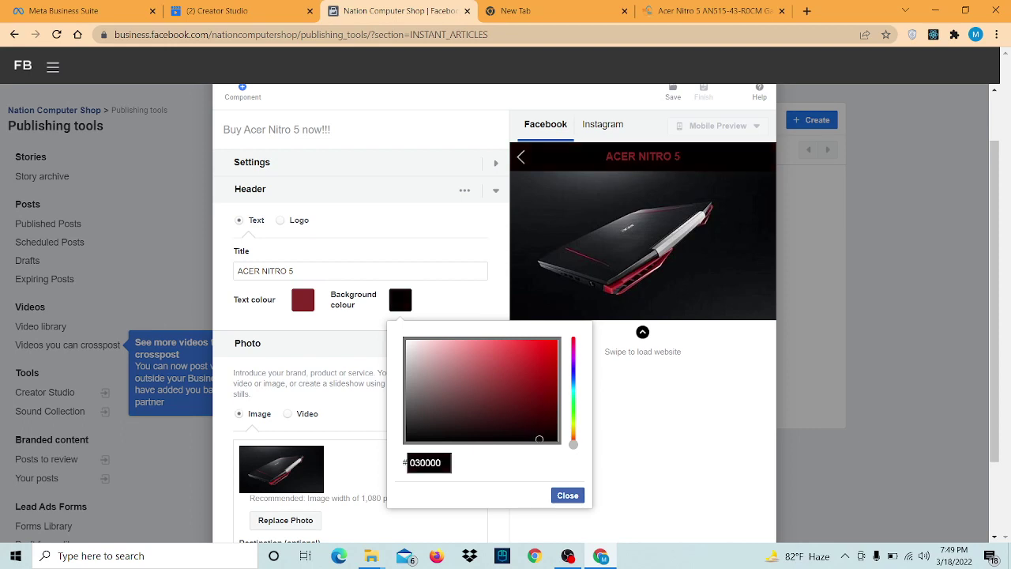
click(568, 495)
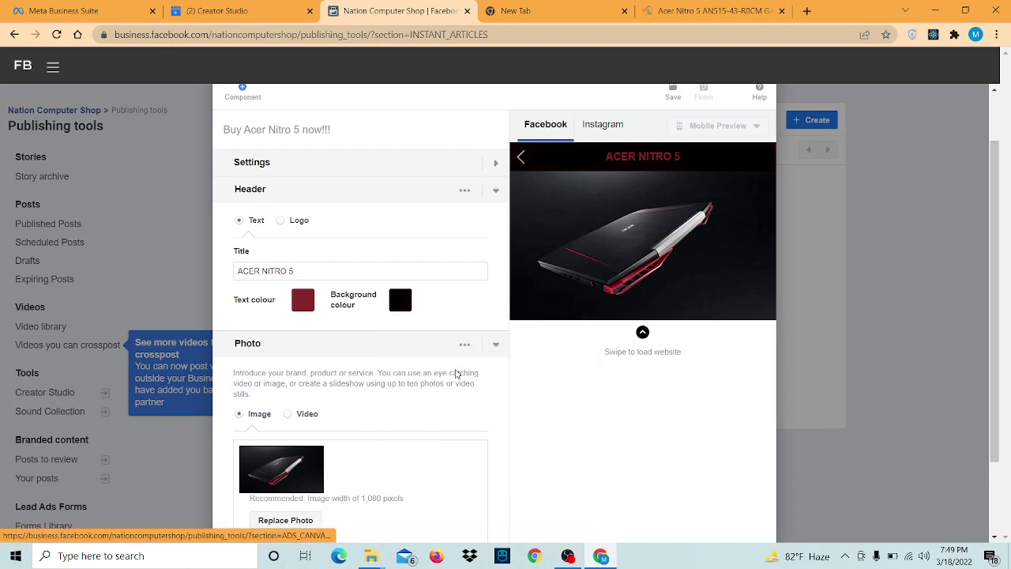
Step: Open the Header section's '...' More options menu showing Delete
scroll(456, 373, up, 1)
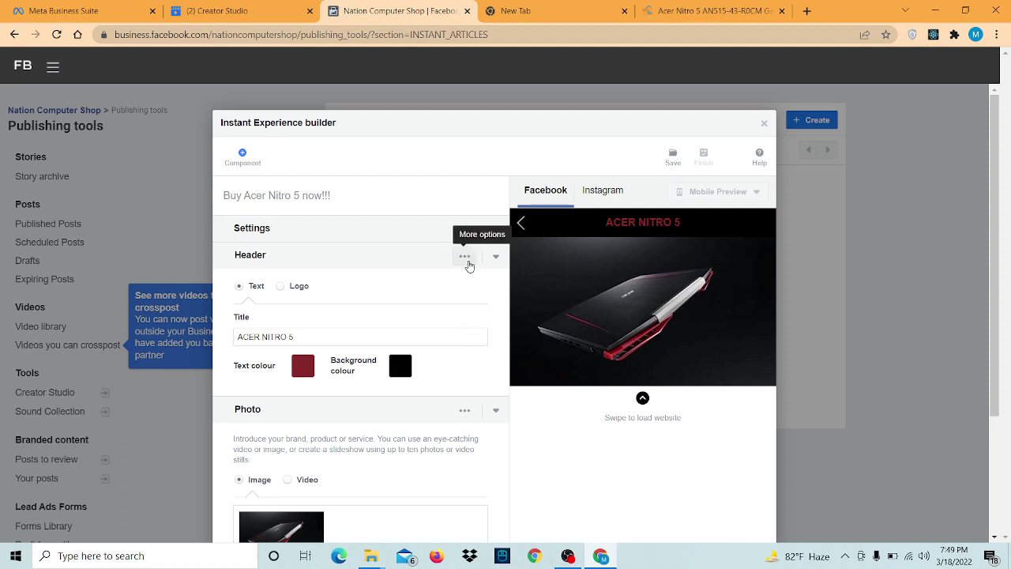
click(466, 257)
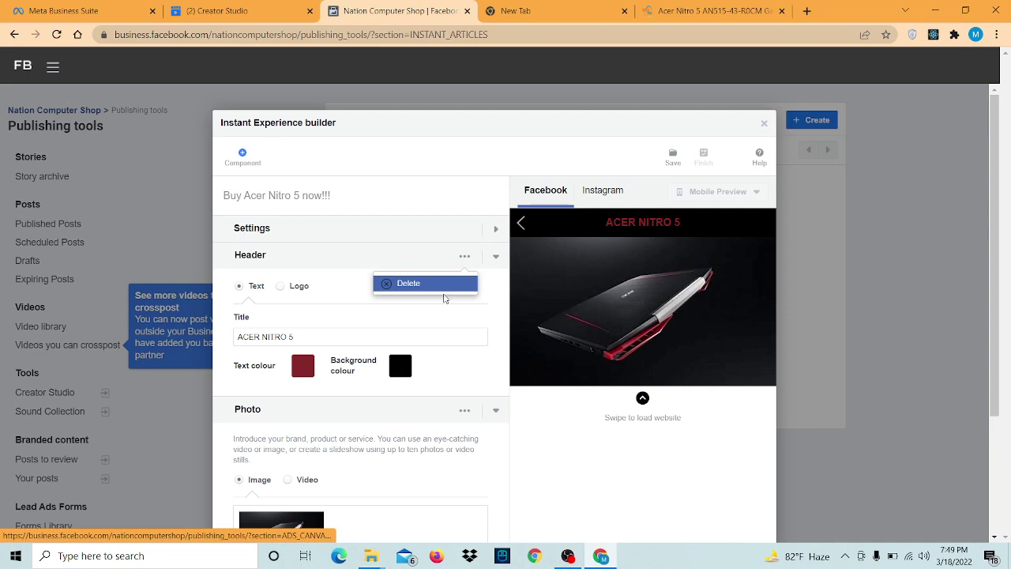
Step: Add an empty Text block component beneath the laptop Photo section
scroll(442, 334, down, 2)
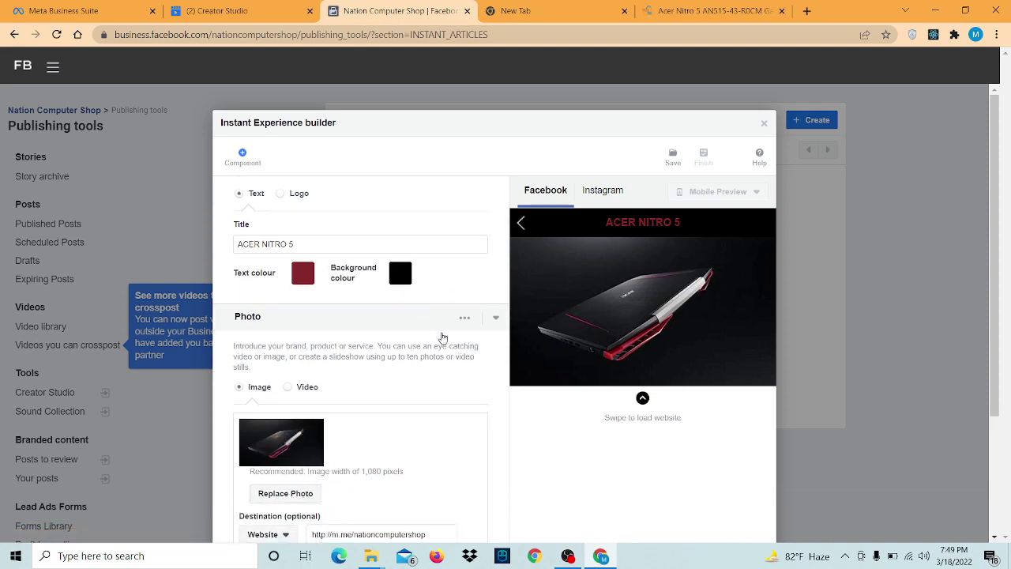
scroll(442, 337, up, 2)
scroll(417, 342, down, 1)
scroll(416, 342, down, 1)
scroll(416, 343, up, 2)
scroll(416, 345, down, 2)
scroll(417, 419, down, 2)
scroll(429, 271, up, 2)
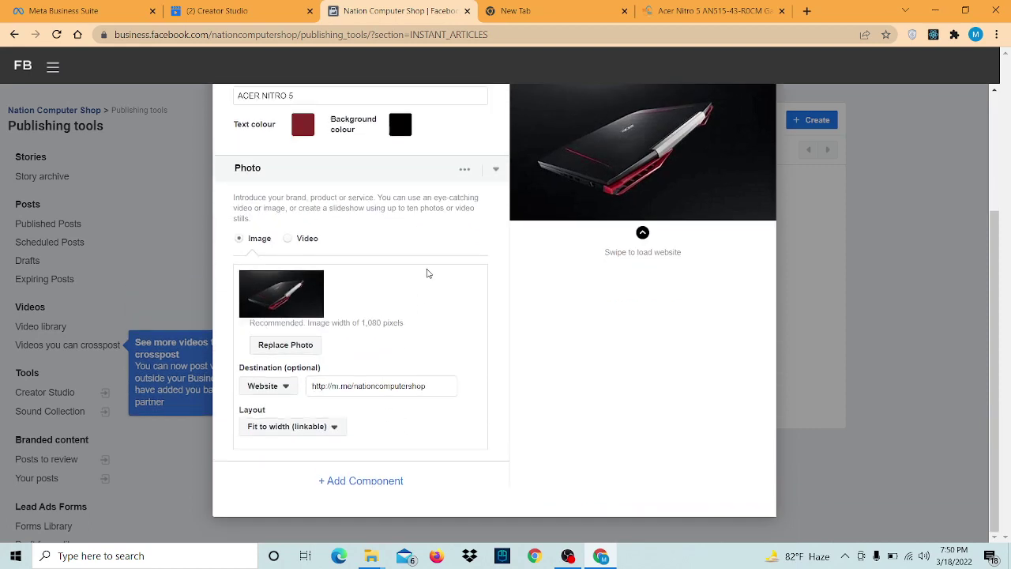
scroll(401, 388, down, 2)
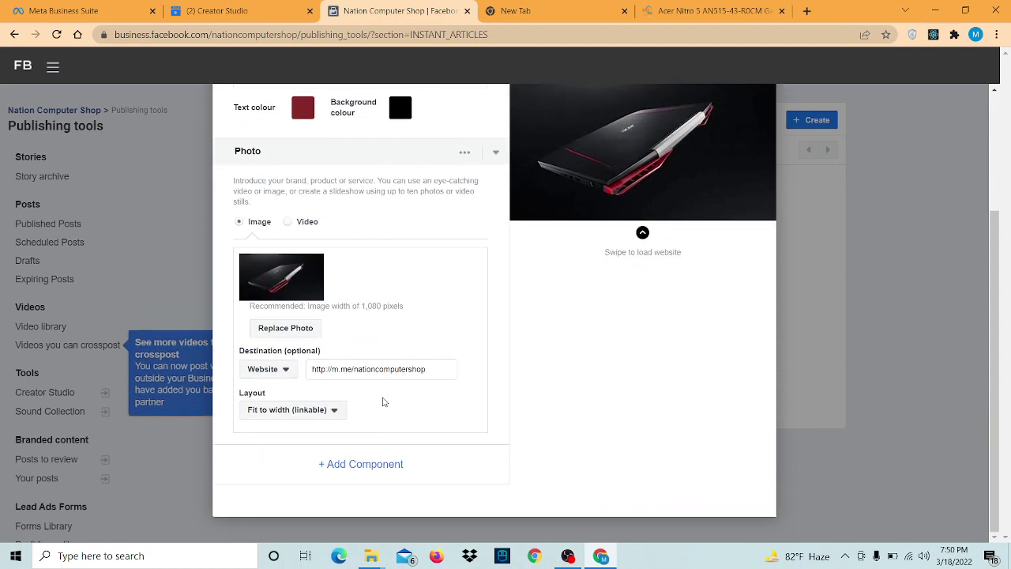
click(369, 466)
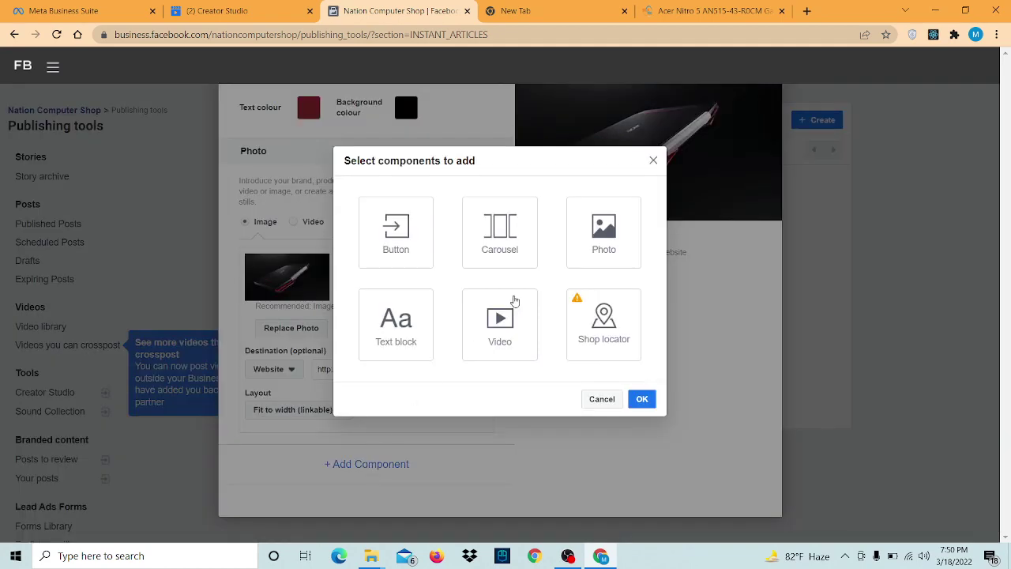
click(404, 320)
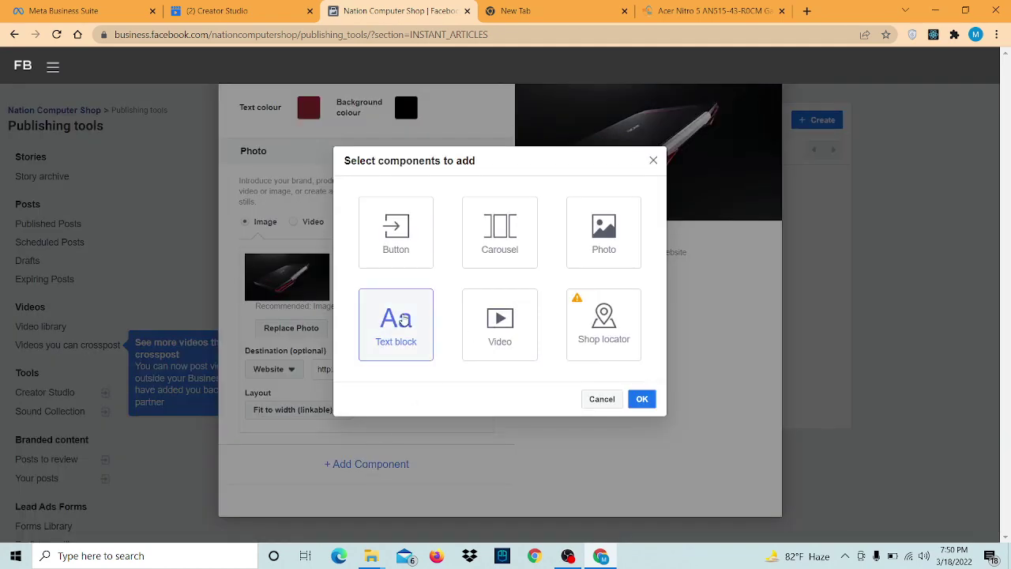
click(643, 399)
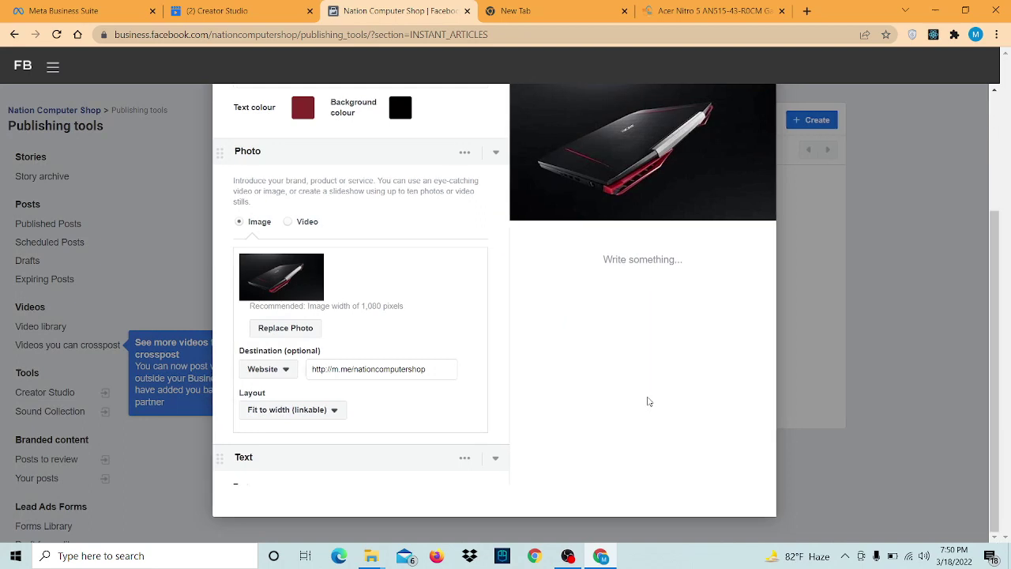
scroll(347, 403, down, 3)
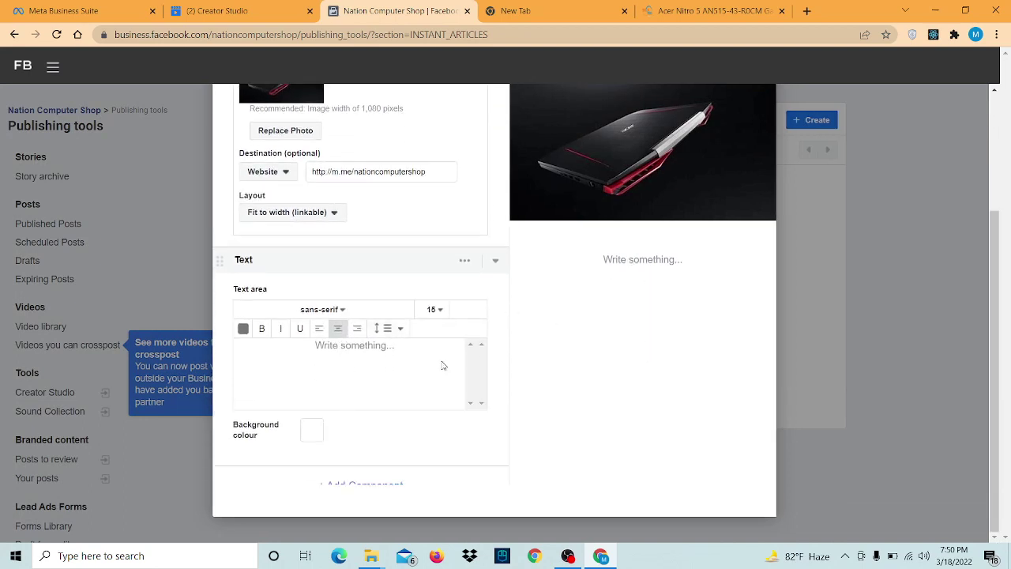
Step: Type the heading 'Acer Nitro 5 Basic Information:' and paste the laptop specs below it
click(352, 361)
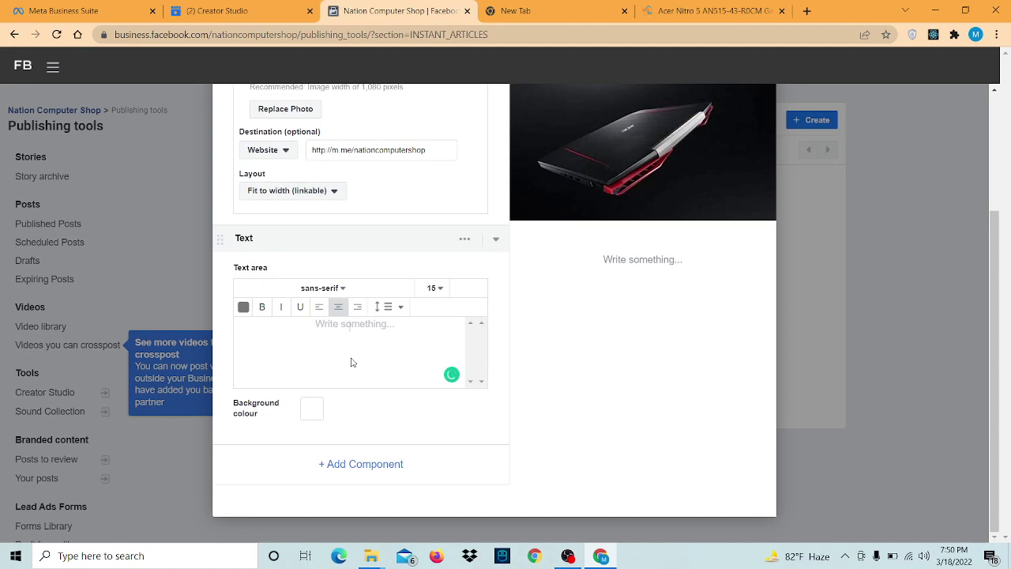
text(A)
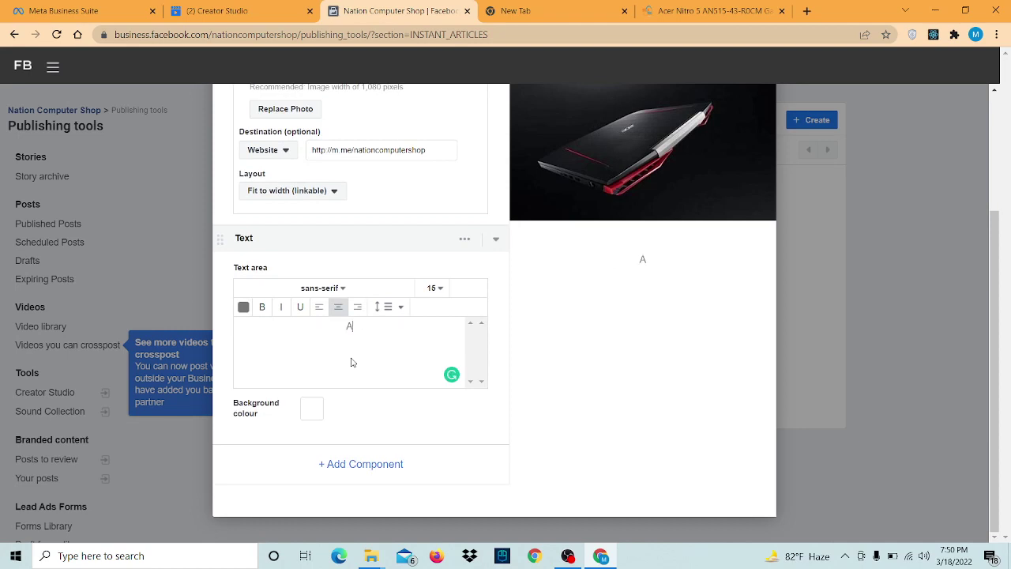
key(BackSpace)
text(Acer Nitro 5)
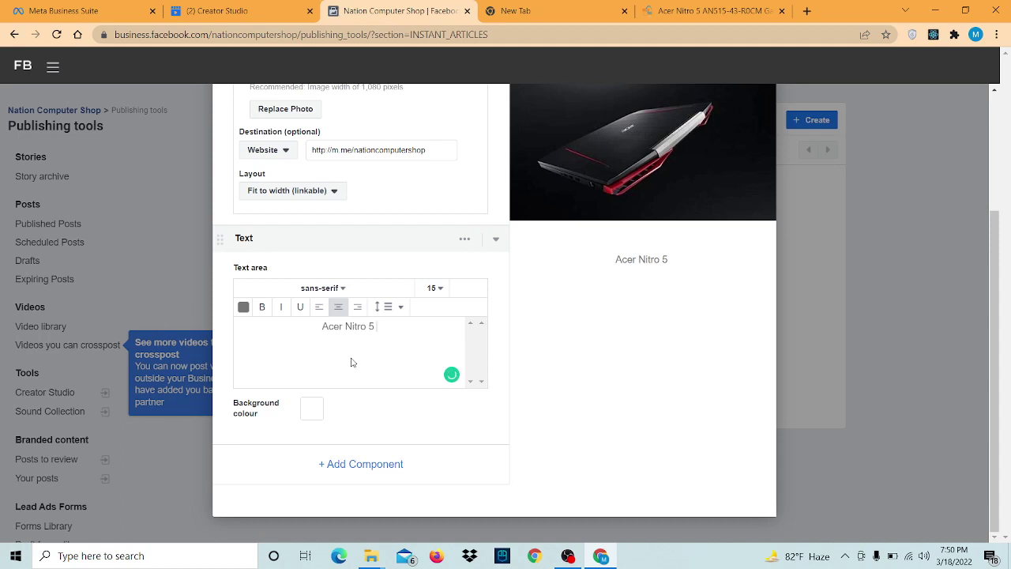
text(B)
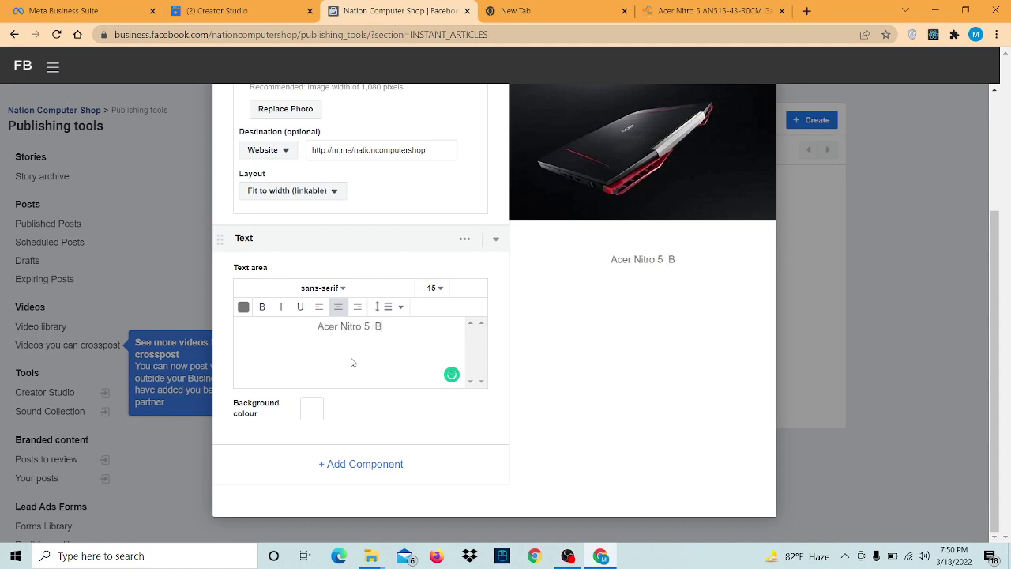
text(asic Info)
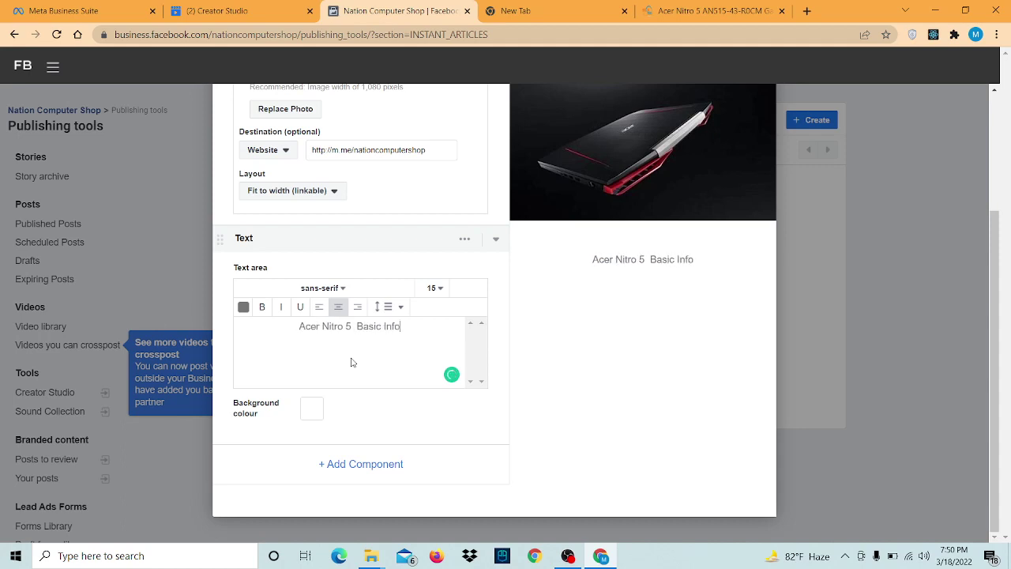
text(rmation:)
key(Return)
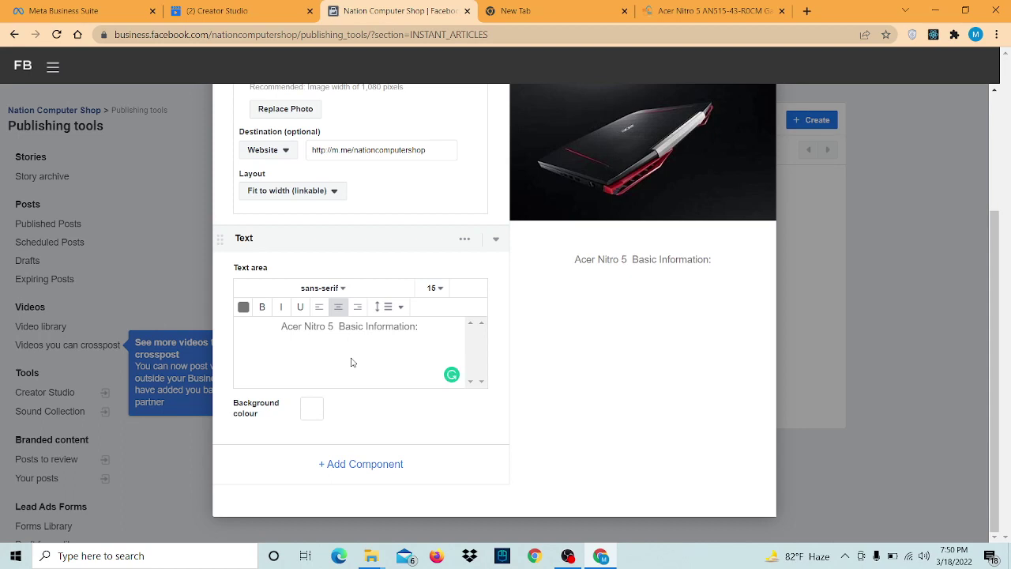
text(ProcessorAMD Ryzen 5 3550H quad-core processor(4M Cache, up to 3.70 GHz)Display15.6" display with IPS technology, Full HD 1920 x 1080.Memory8 GB DDR4Storage1 TB HDDGraphicsAMD RadeonTM RX 560X with 4 GB of dedicated GDDR5Operating SystemWindows 10Battery55 Wh 4-cell Li-ion batteryAudioIntegrated sound card, integrated speaker)
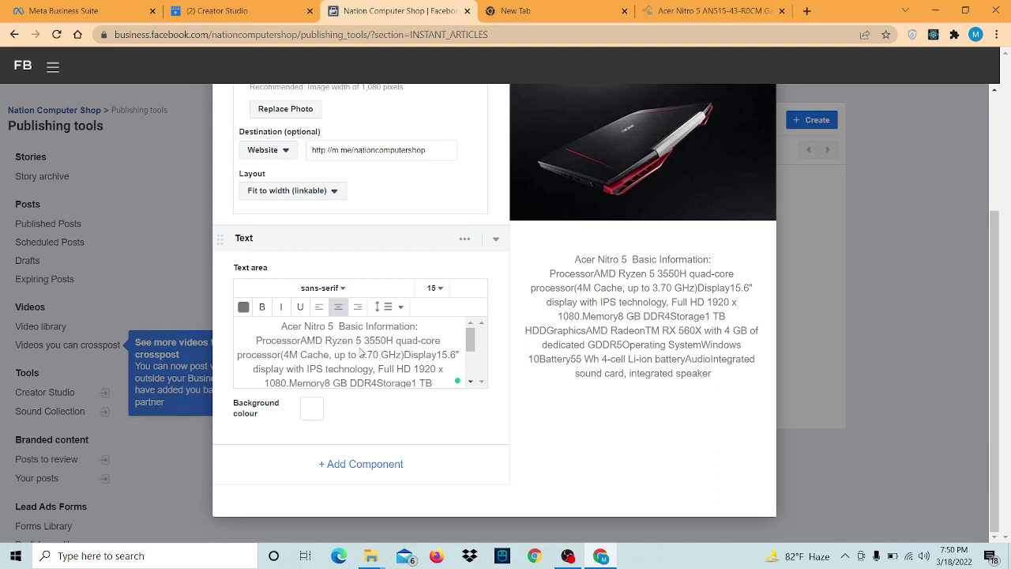
Step: Add colons after Processor and Display, and move Display onto its own line
click(302, 342)
text(:)
scroll(305, 341, down, 2)
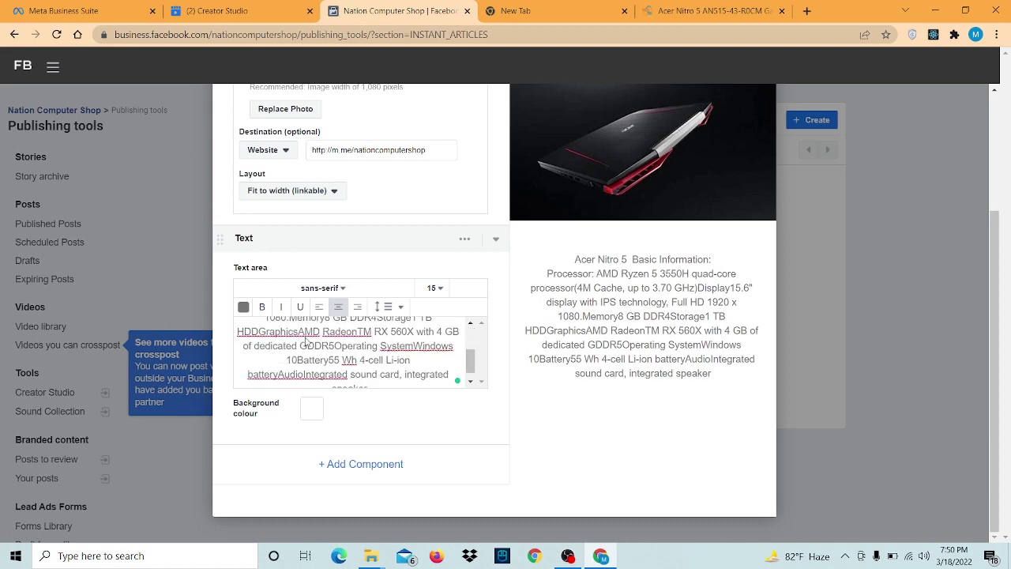
scroll(305, 342, up, 2)
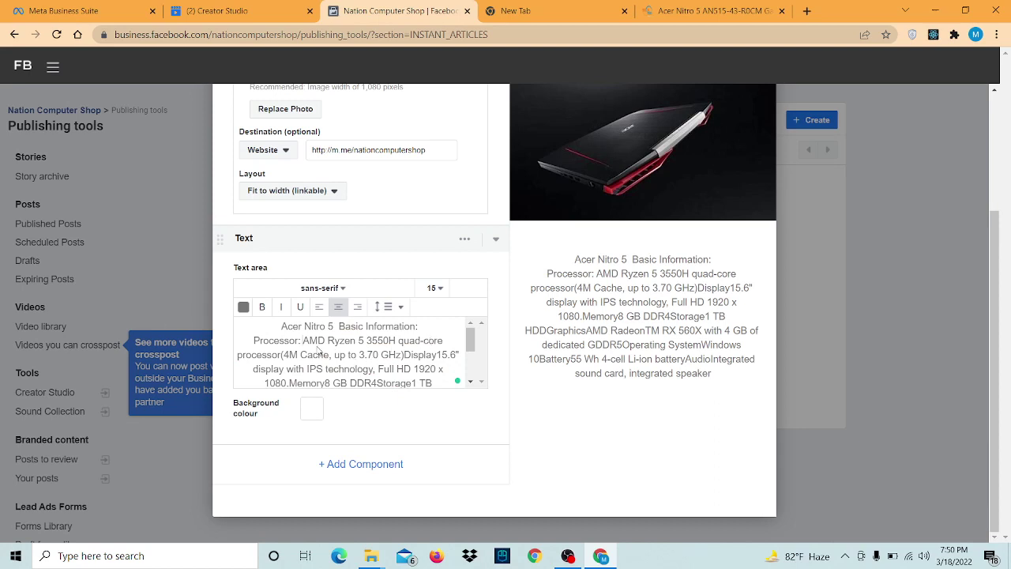
click(402, 361)
key(Return)
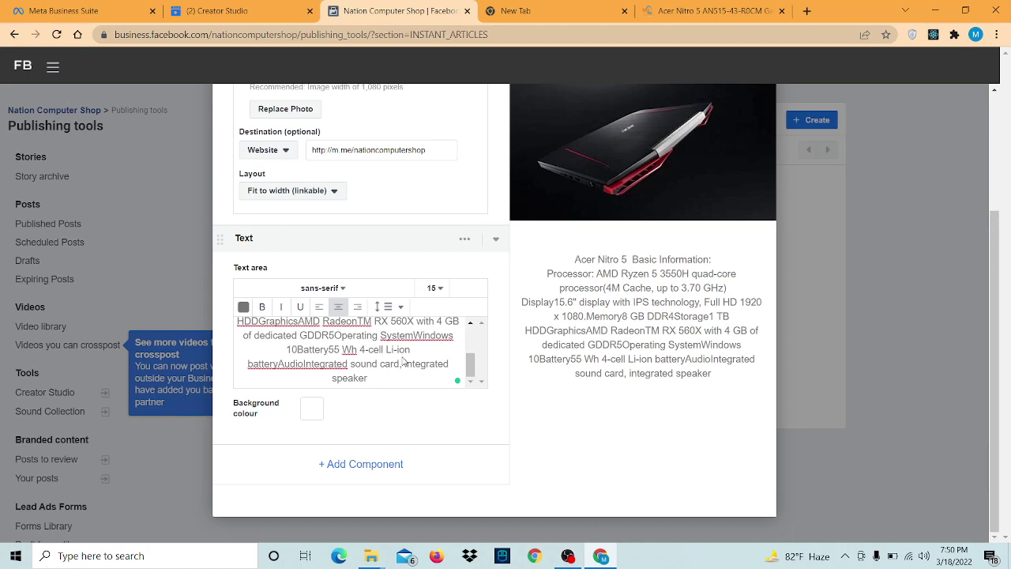
scroll(374, 355, up, 3)
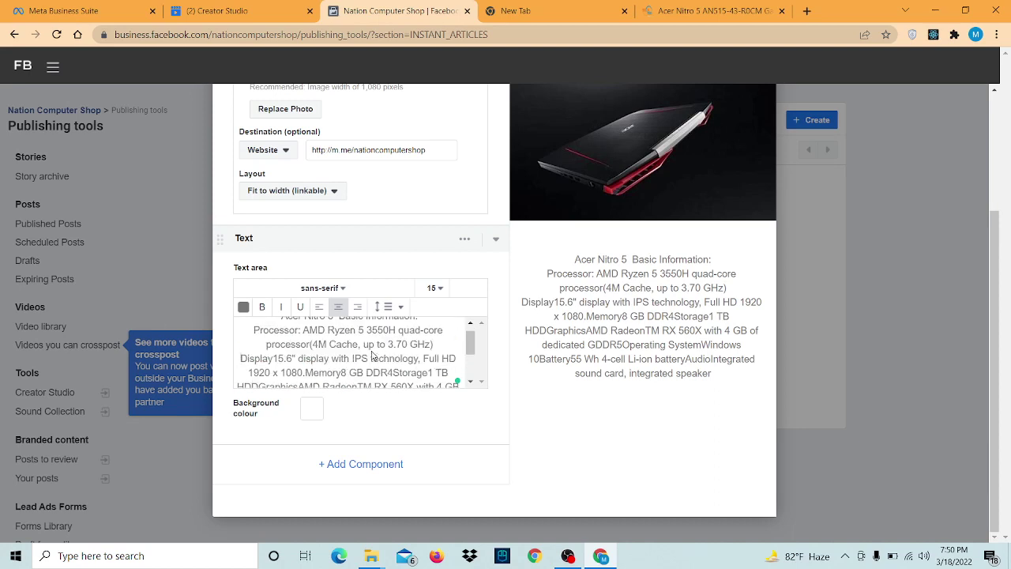
click(275, 361)
text(:)
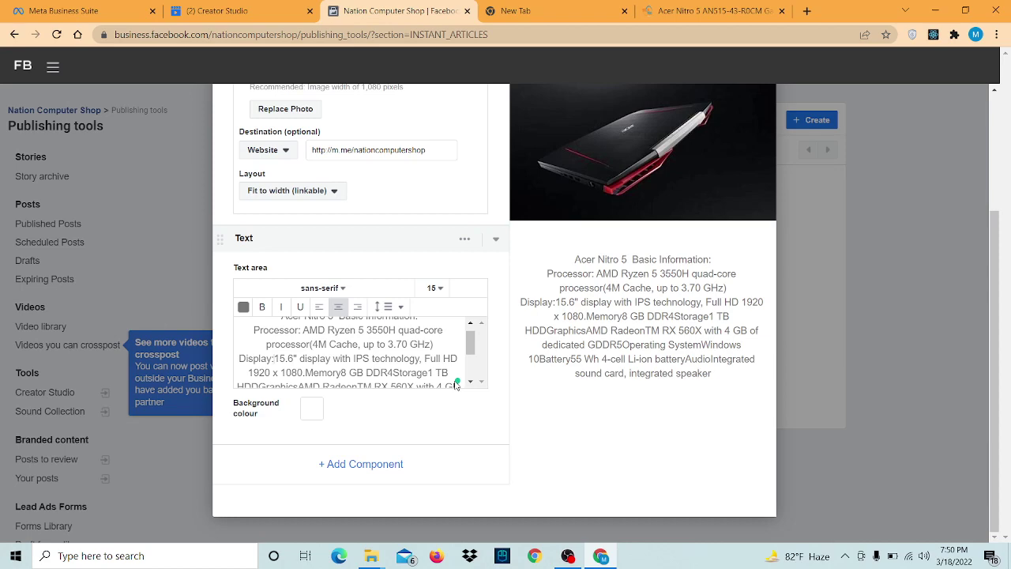
click(577, 558)
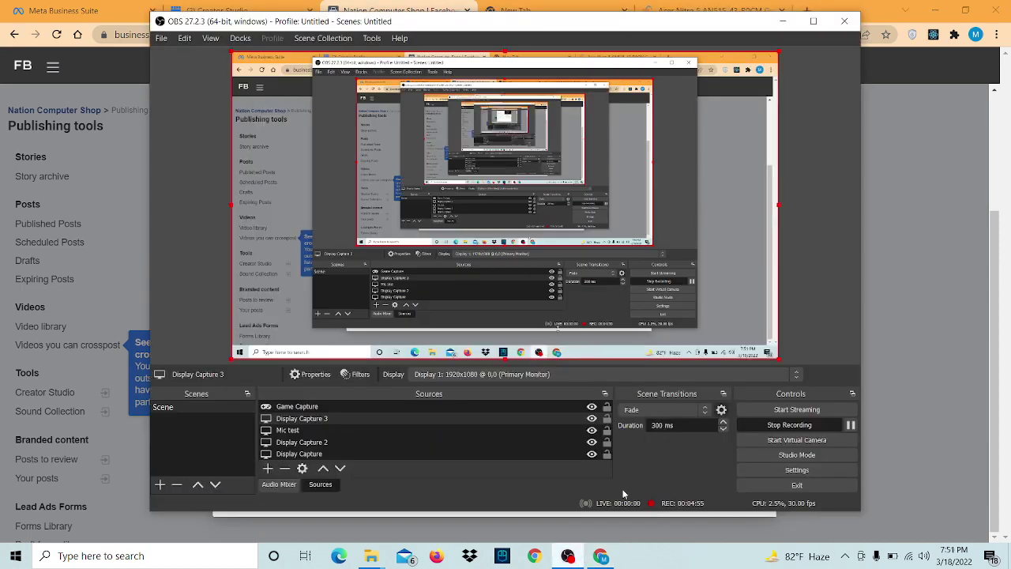
click(873, 343)
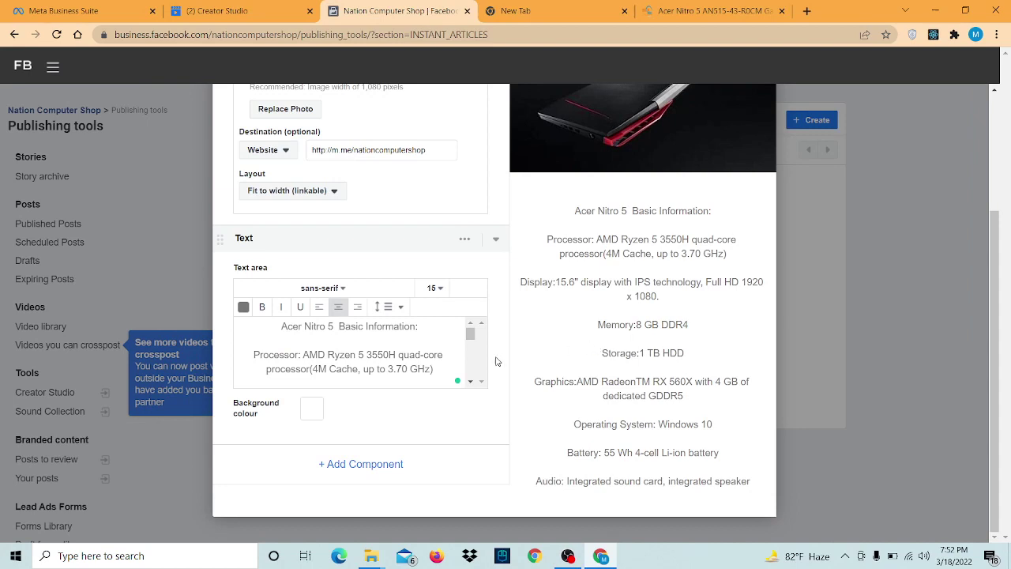
Step: Set the spec text font to HelveticaNeue-CondensedBold at size 17
click(361, 292)
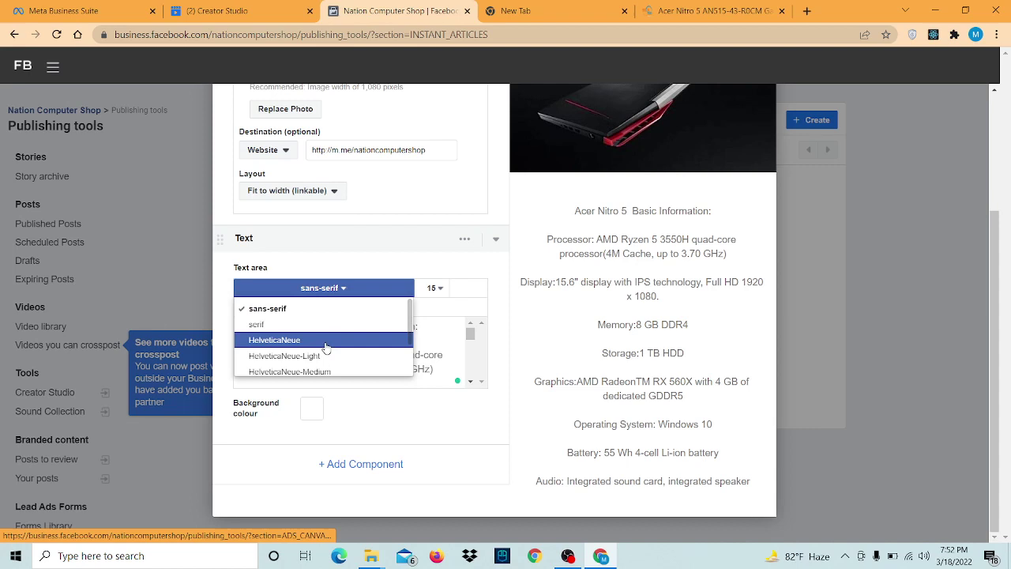
scroll(325, 363, down, 1)
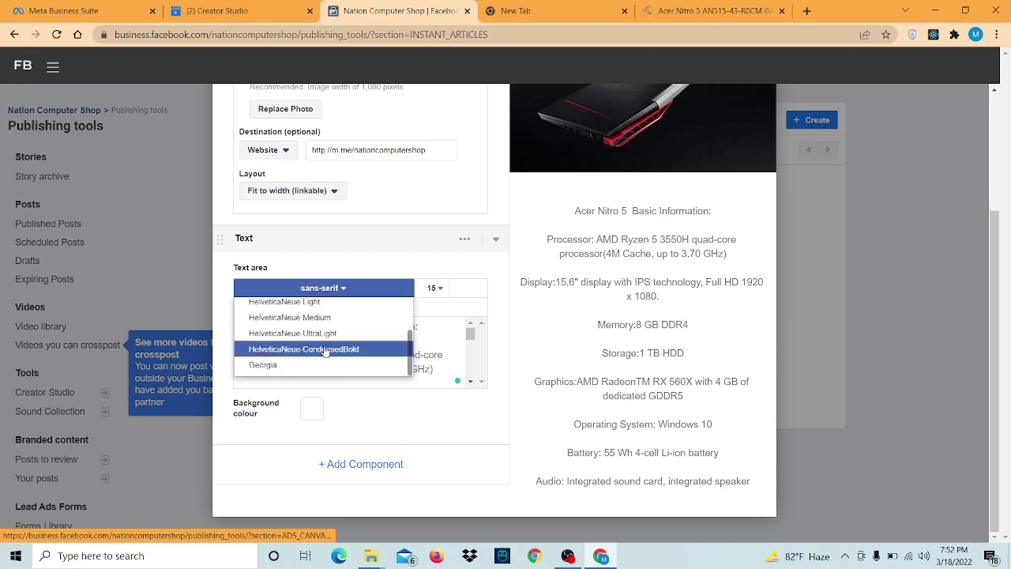
click(325, 350)
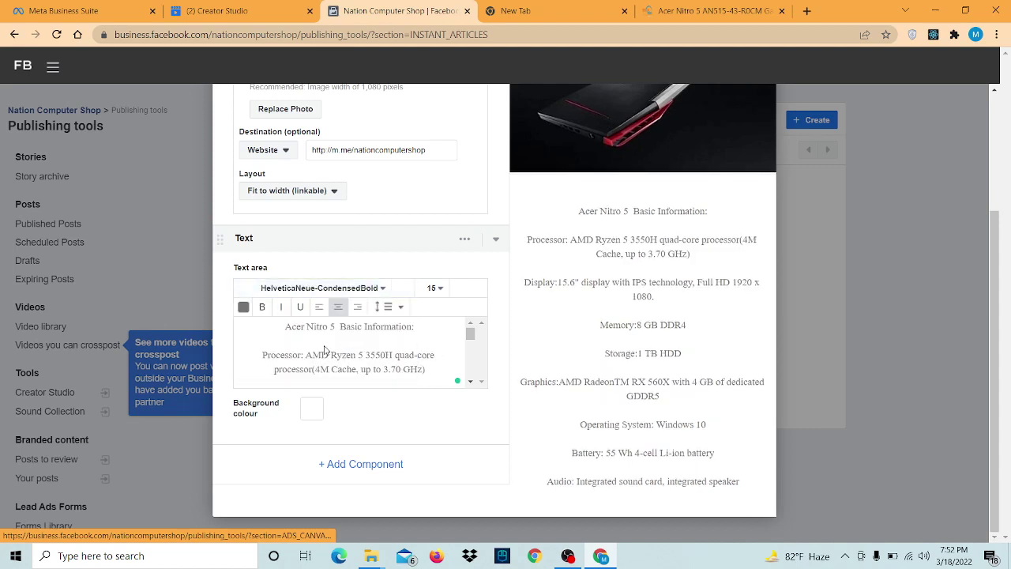
click(437, 288)
scroll(435, 304, up, 2)
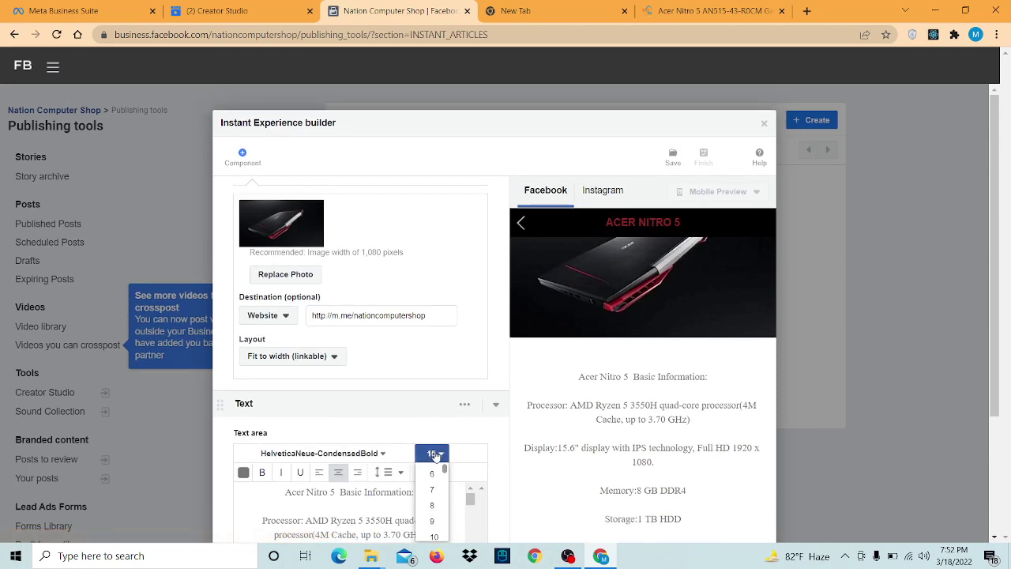
scroll(433, 323, down, 2)
scroll(430, 340, down, 5)
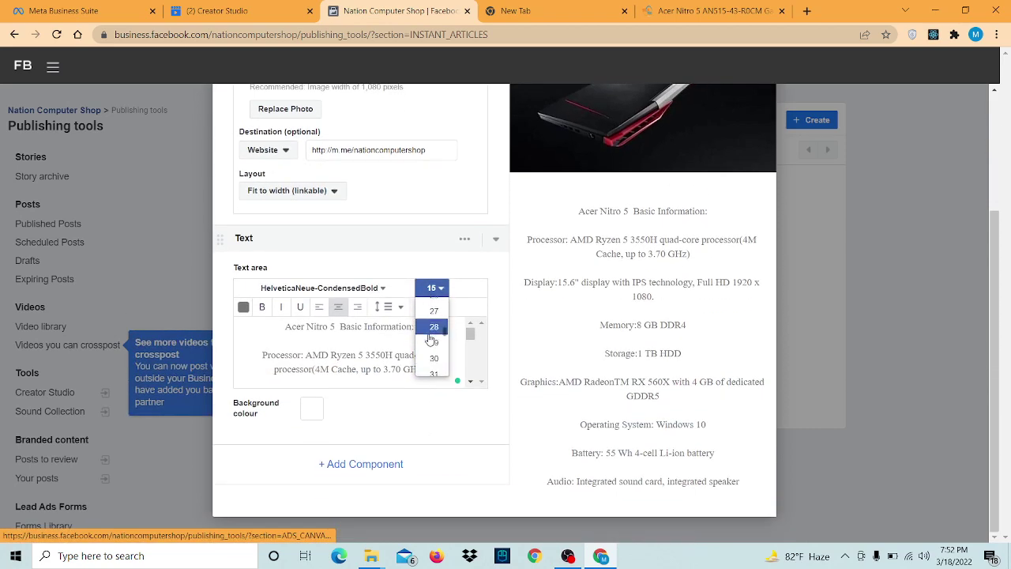
scroll(432, 340, up, 2)
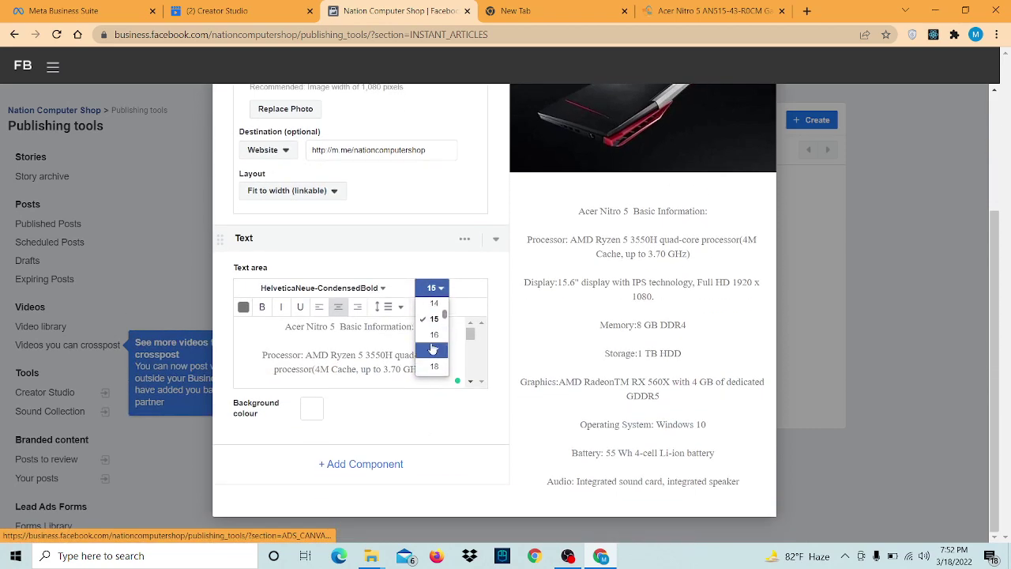
click(432, 349)
Step: Give the text block a black (#000000) background colour
scroll(431, 348, down, 6)
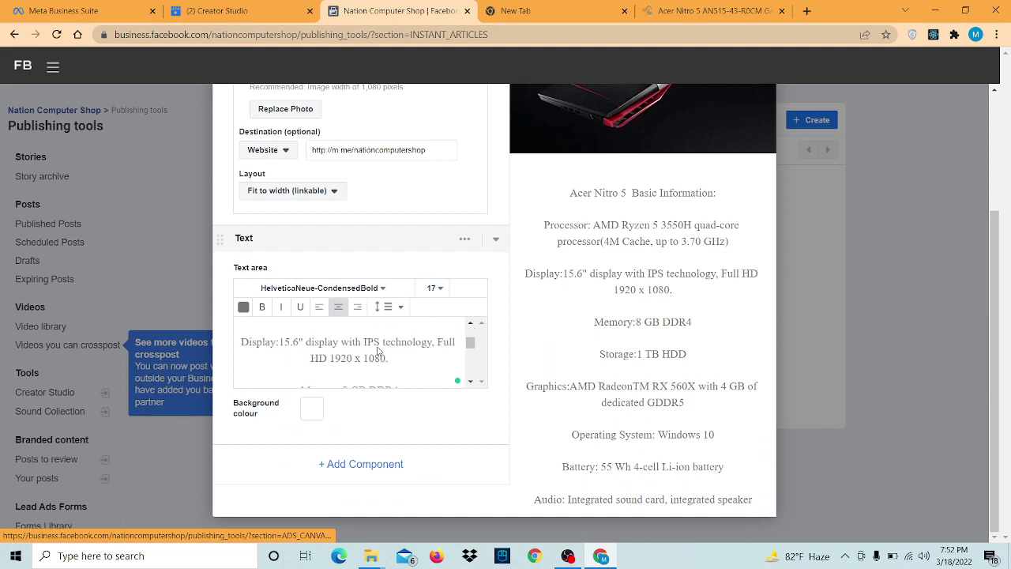
click(313, 414)
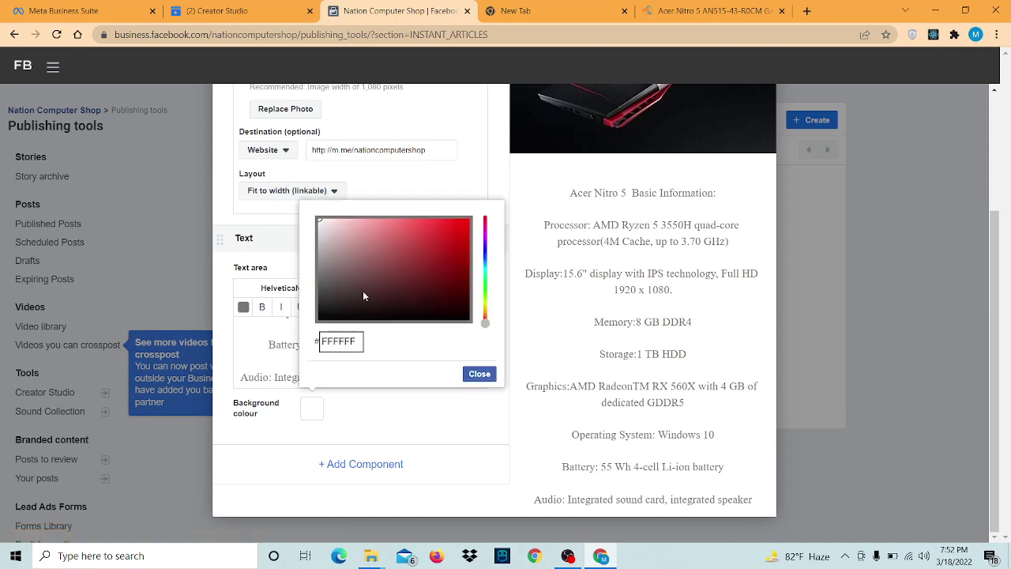
click(351, 300)
mouse_move(360, 305)
mouse_down()
mouse_move(372, 330)
mouse_move(422, 326)
mouse_move(425, 336)
mouse_up()
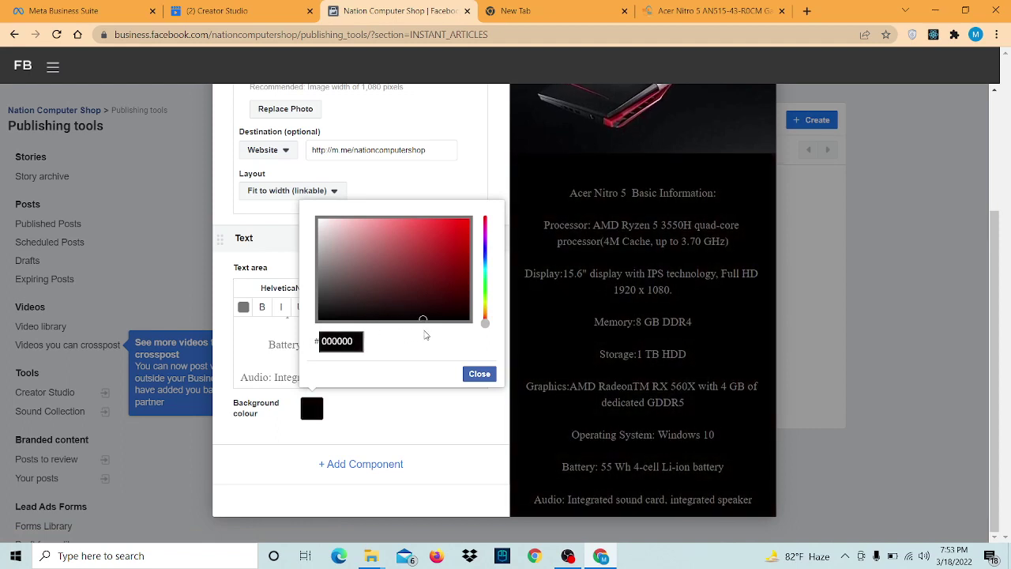
scroll(751, 264, up, 5)
scroll(567, 361, down, 1)
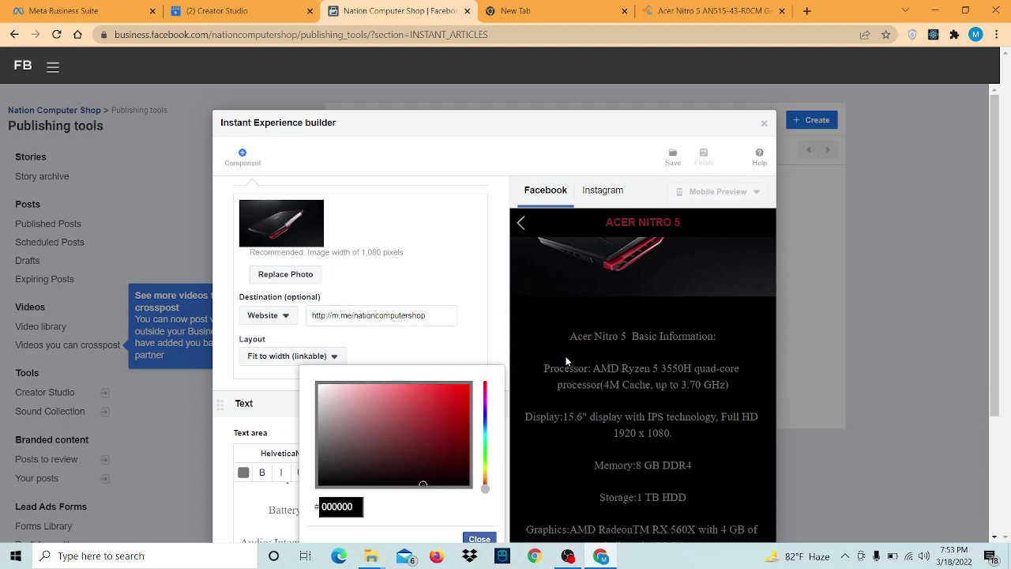
scroll(627, 357, down, 2)
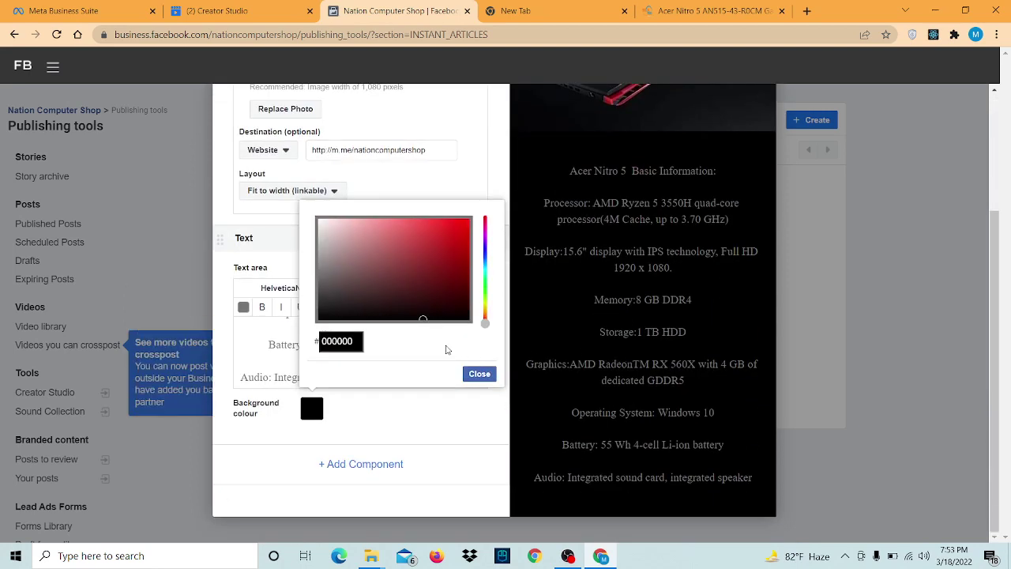
click(481, 373)
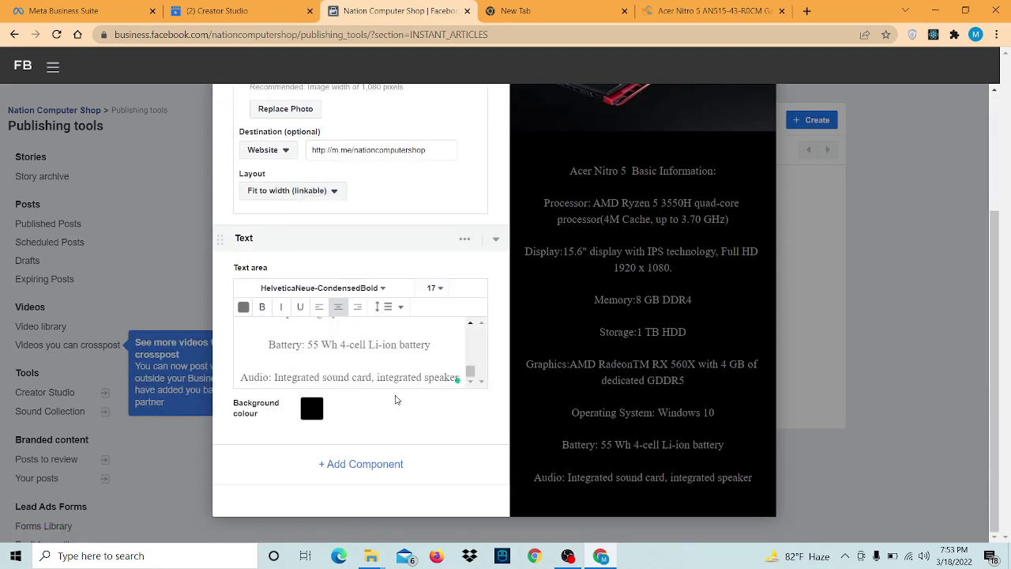
scroll(397, 399, up, 6)
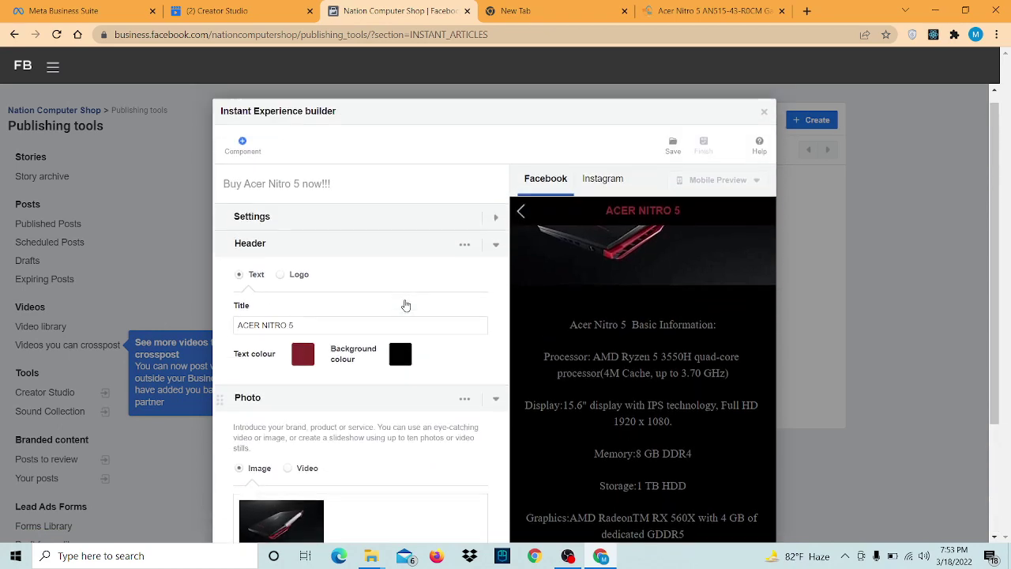
scroll(405, 304, down, 6)
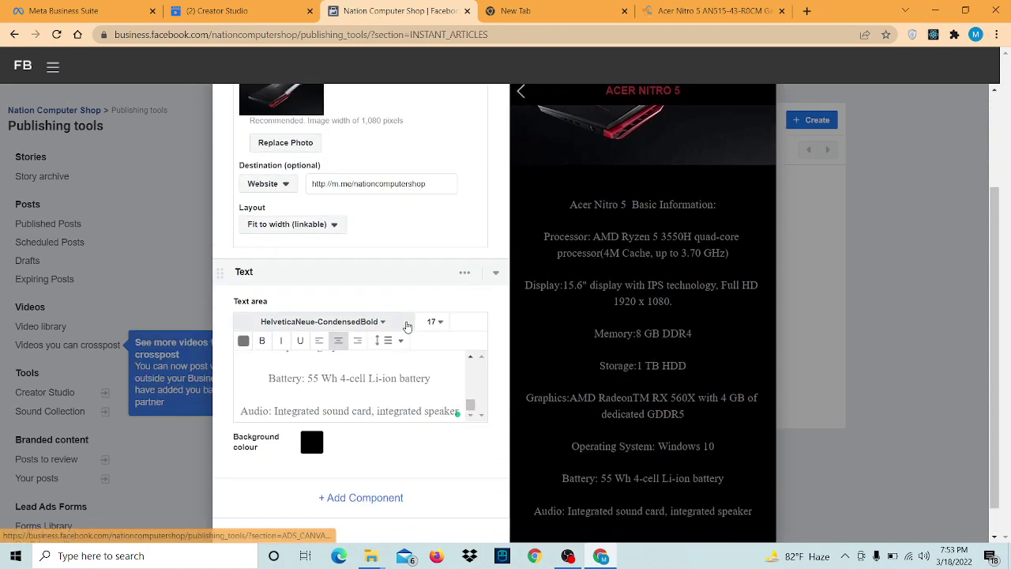
scroll(413, 314, up, 4)
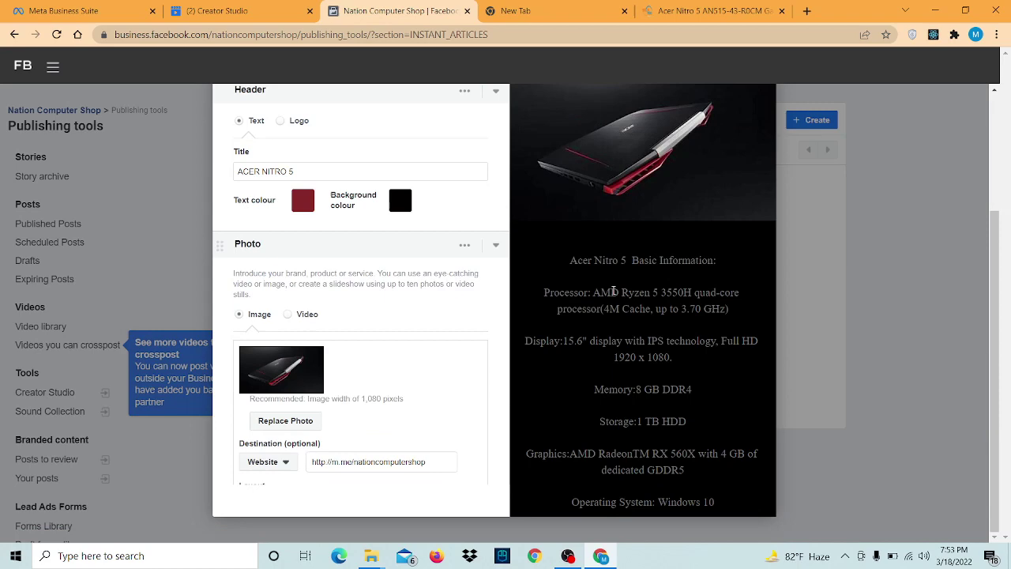
scroll(420, 298, up, 2)
scroll(419, 296, down, 2)
scroll(420, 303, down, 4)
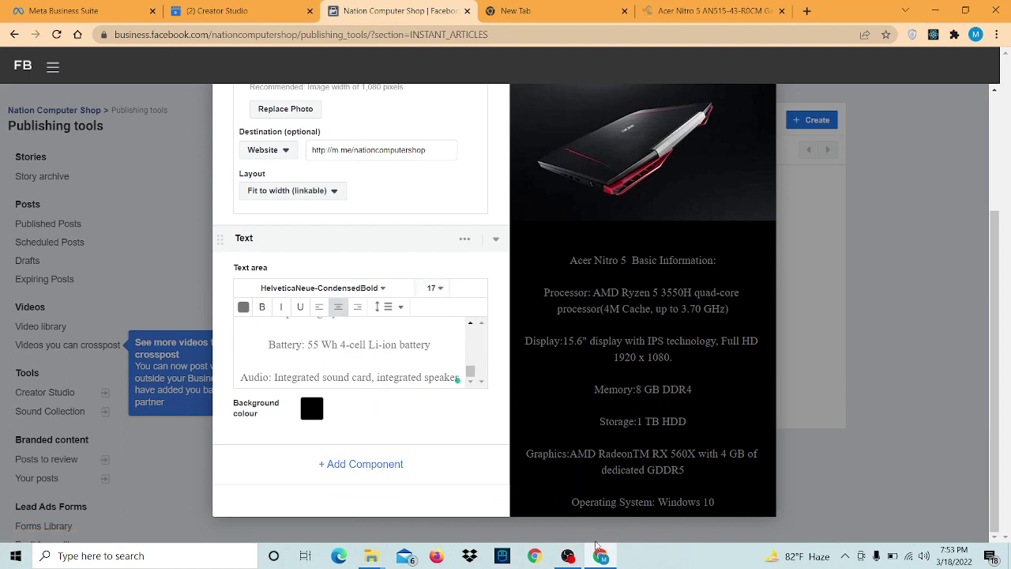
mouse_move(582, 560)
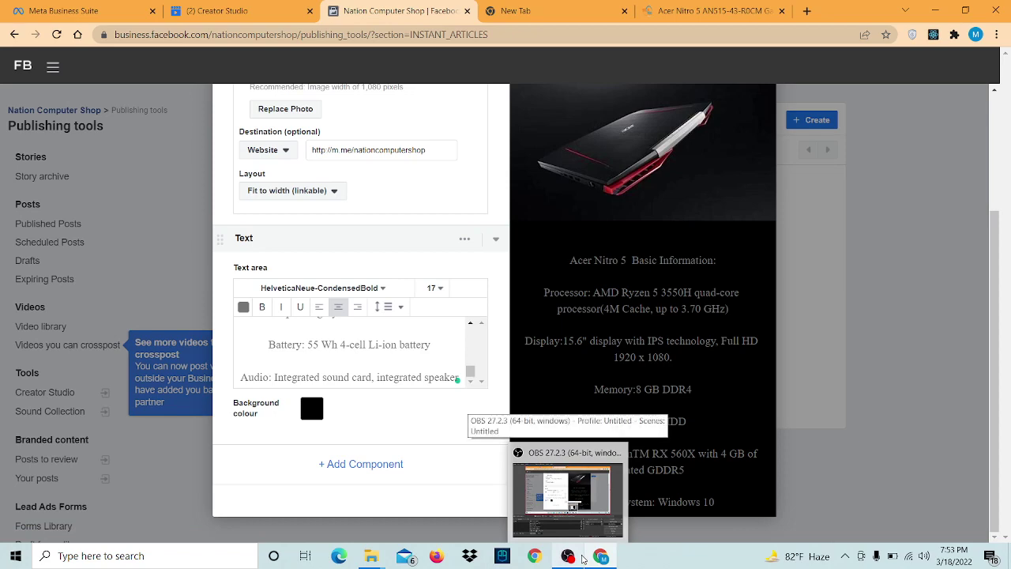
click(583, 559)
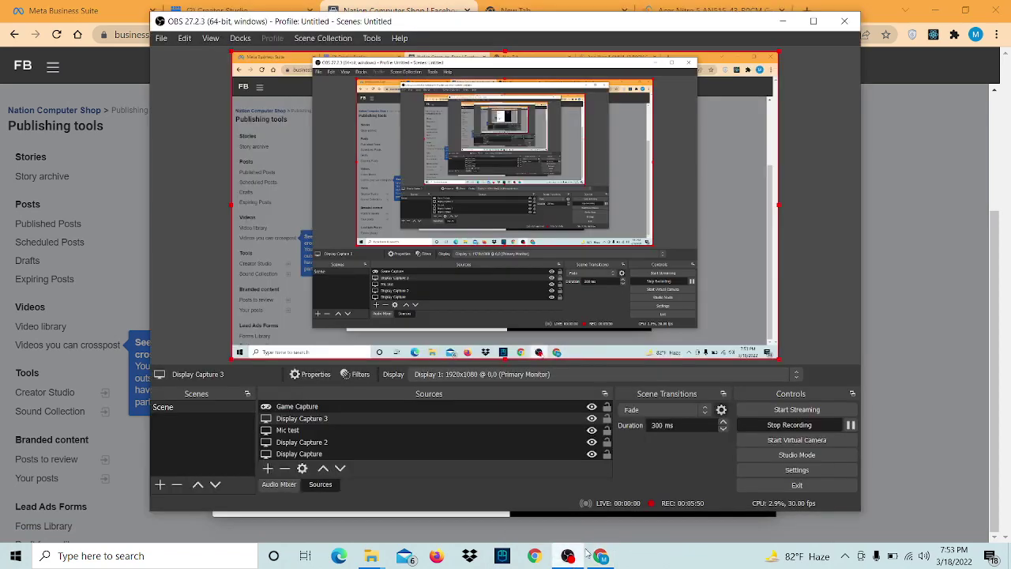
click(851, 425)
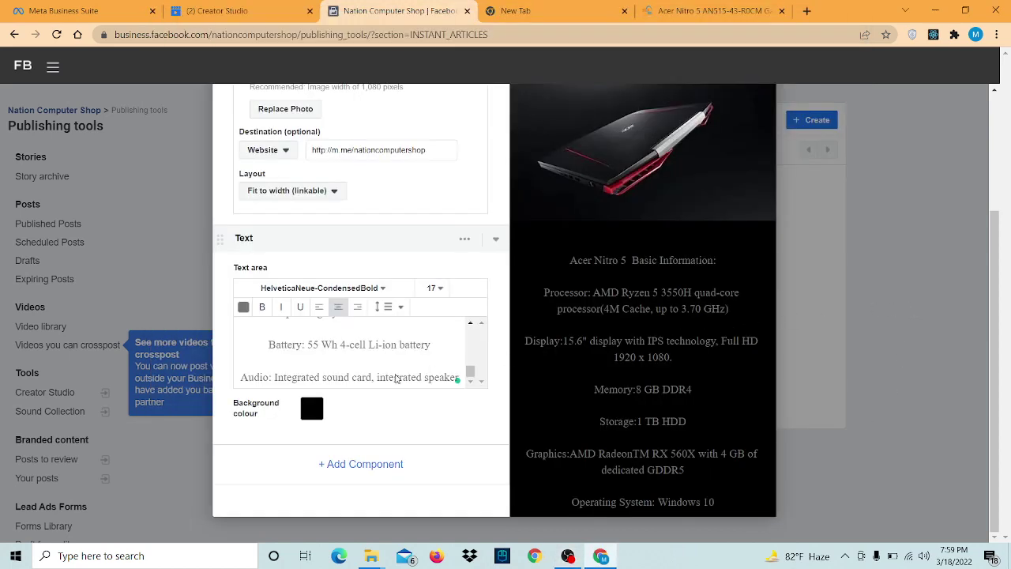
scroll(394, 379, up, 5)
scroll(347, 257, up, 4)
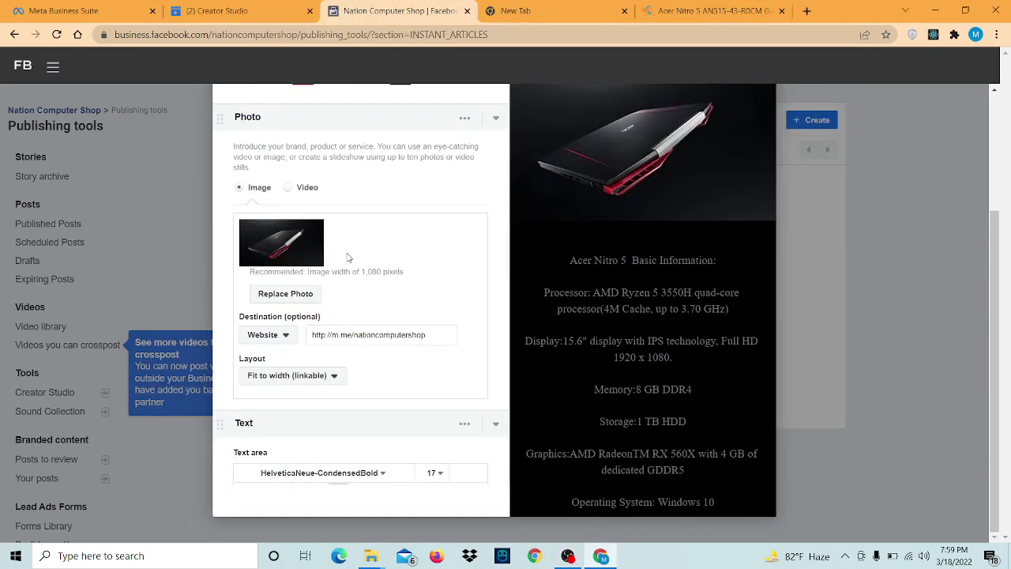
scroll(349, 258, down, 4)
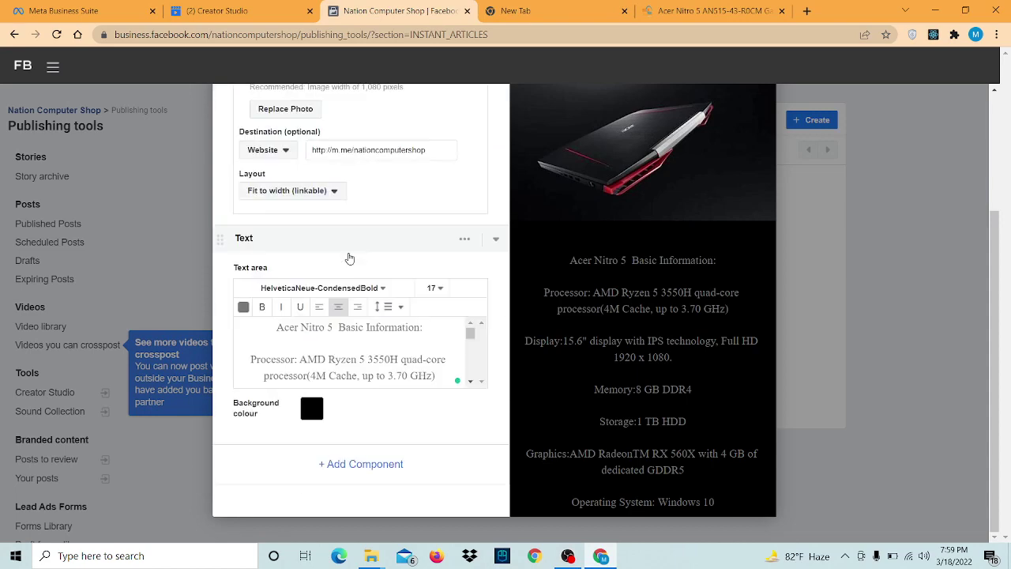
Step: Add a Carousel component below the spec text and scroll to its empty first slide
click(365, 469)
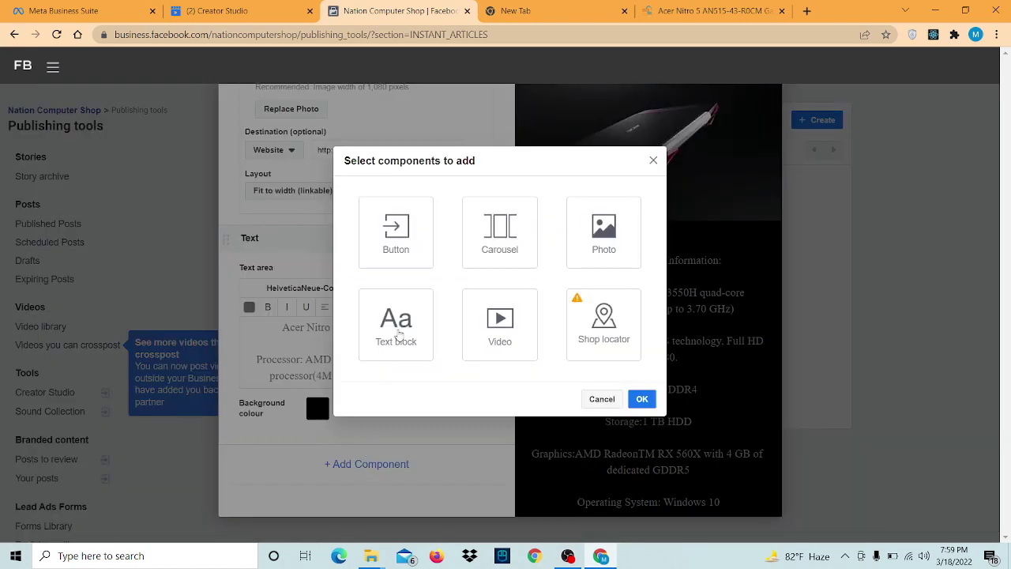
click(510, 230)
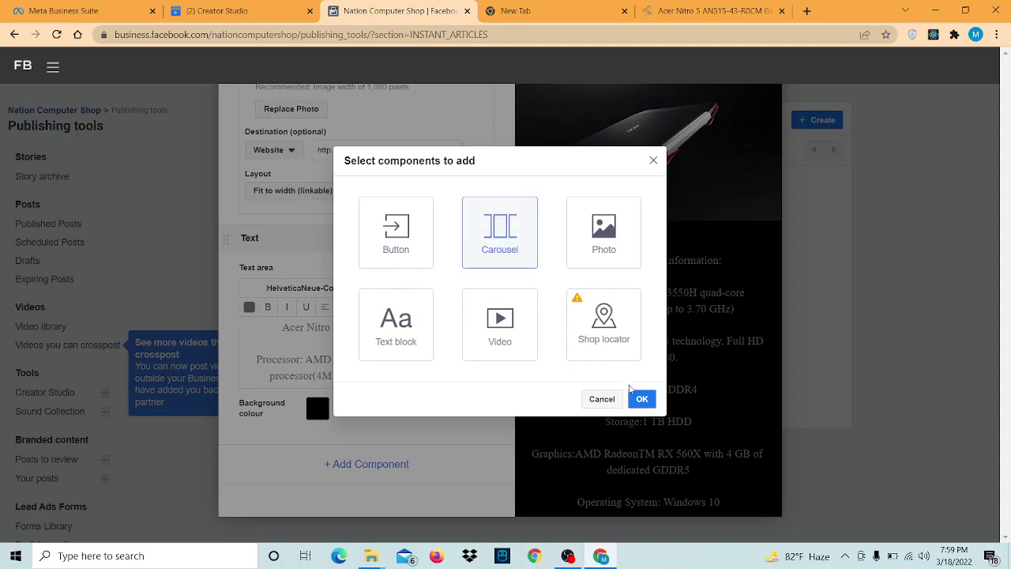
click(640, 399)
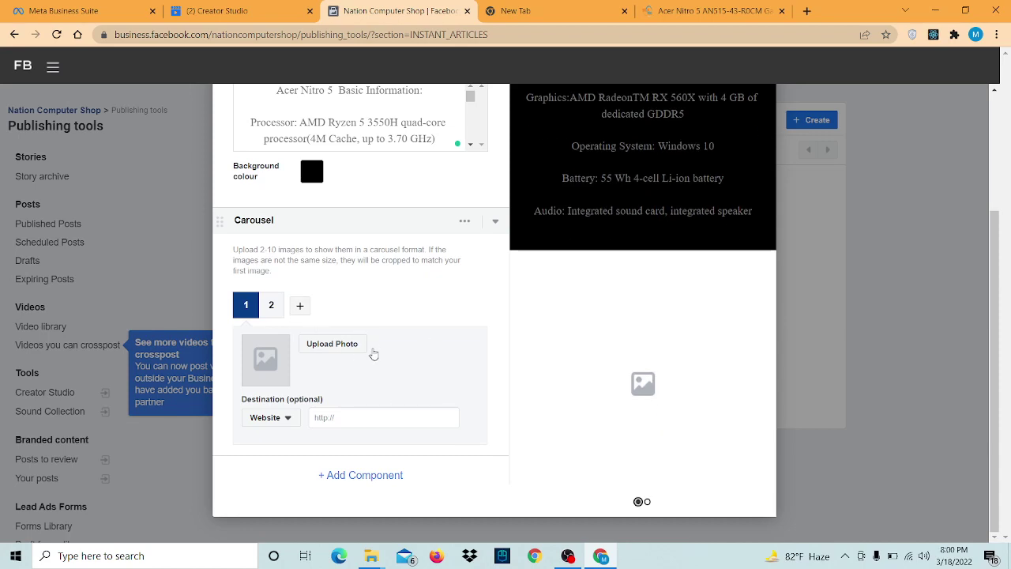
click(568, 555)
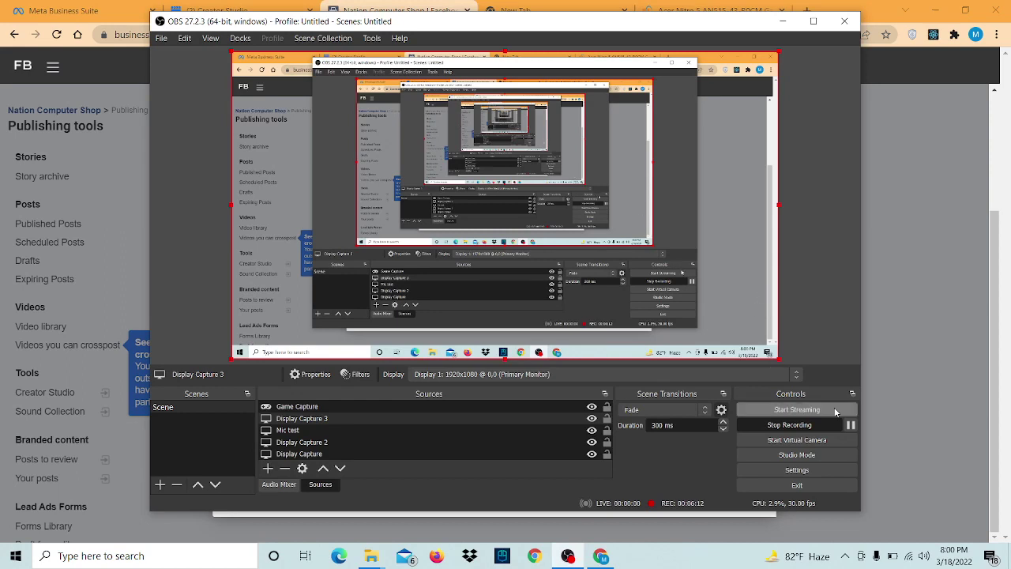
click(850, 425)
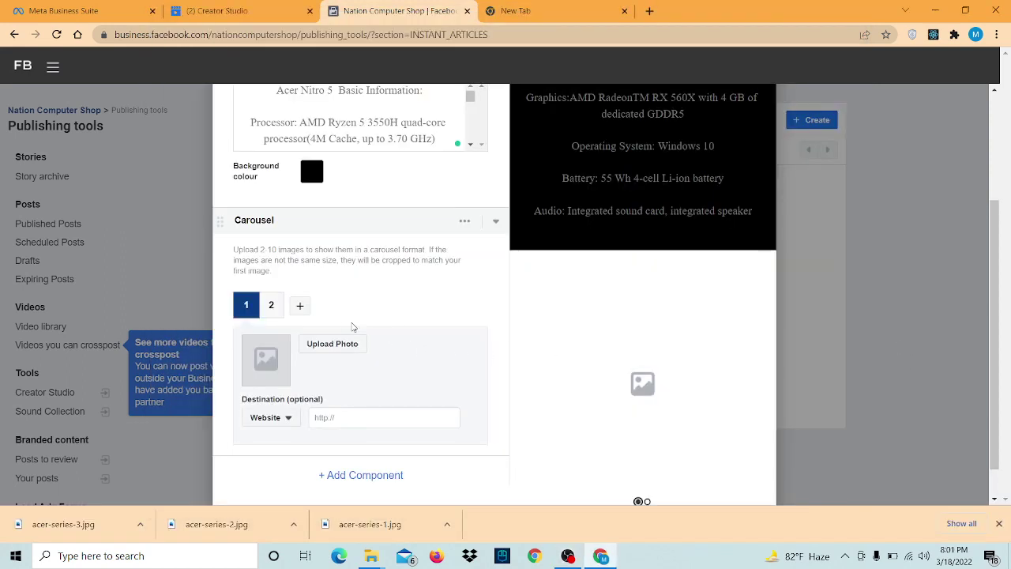
scroll(521, 349, down, 1)
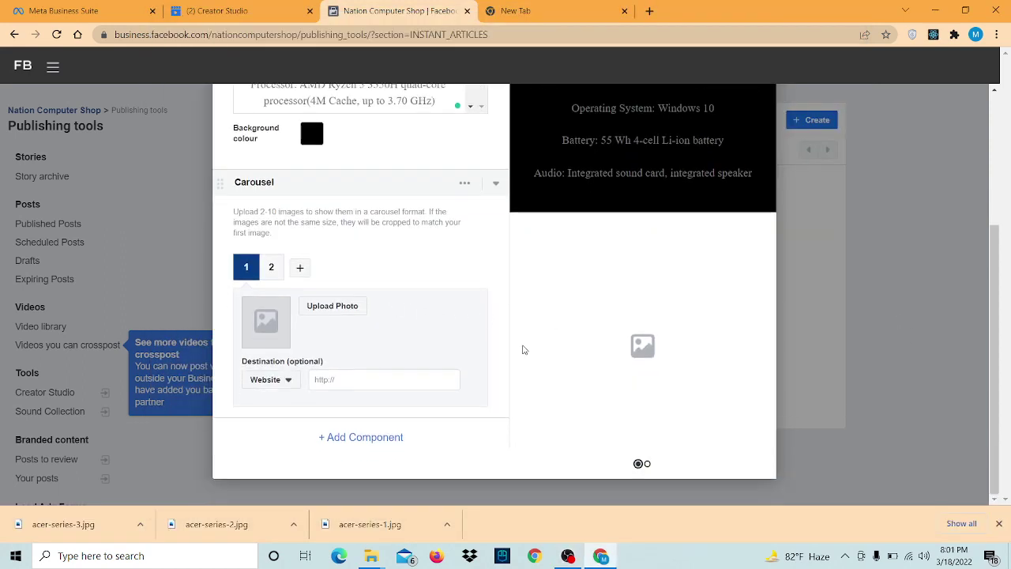
Step: Upload the acer-series-1 photo into the first carousel slide
click(334, 312)
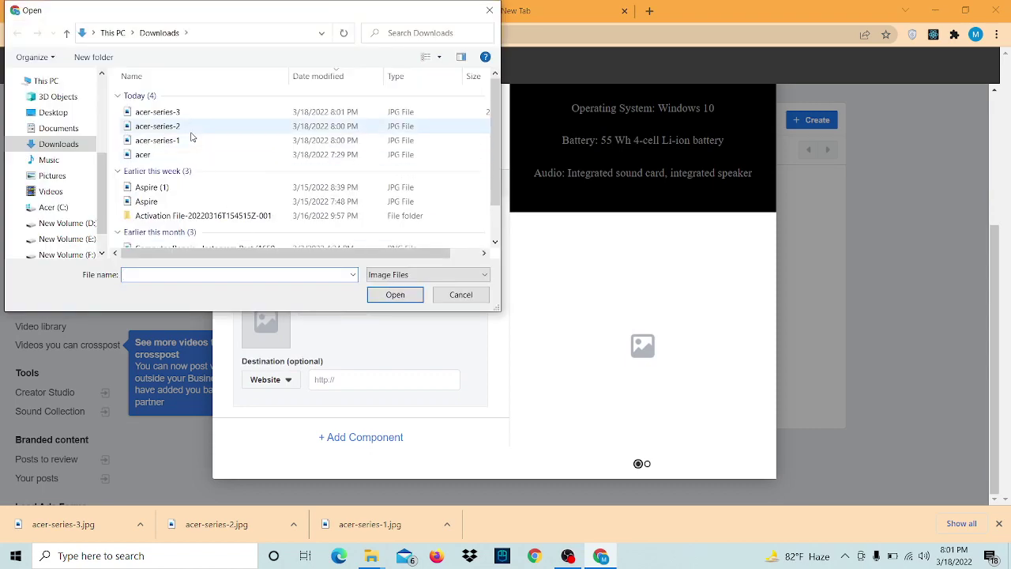
click(207, 141)
click(395, 295)
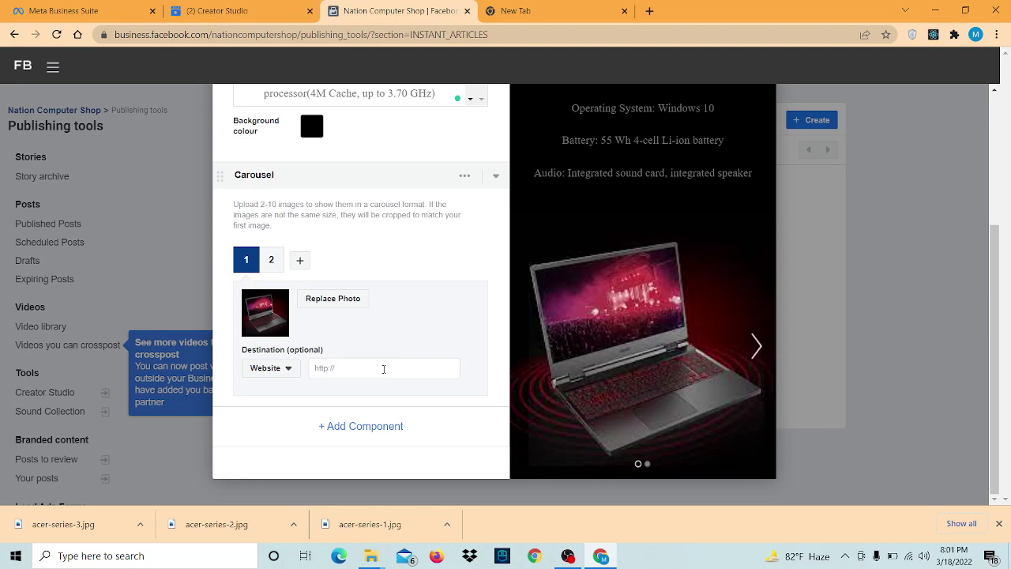
Step: Keep Website as the slide destination and paste the m.me/nationcomputershop link
click(292, 370)
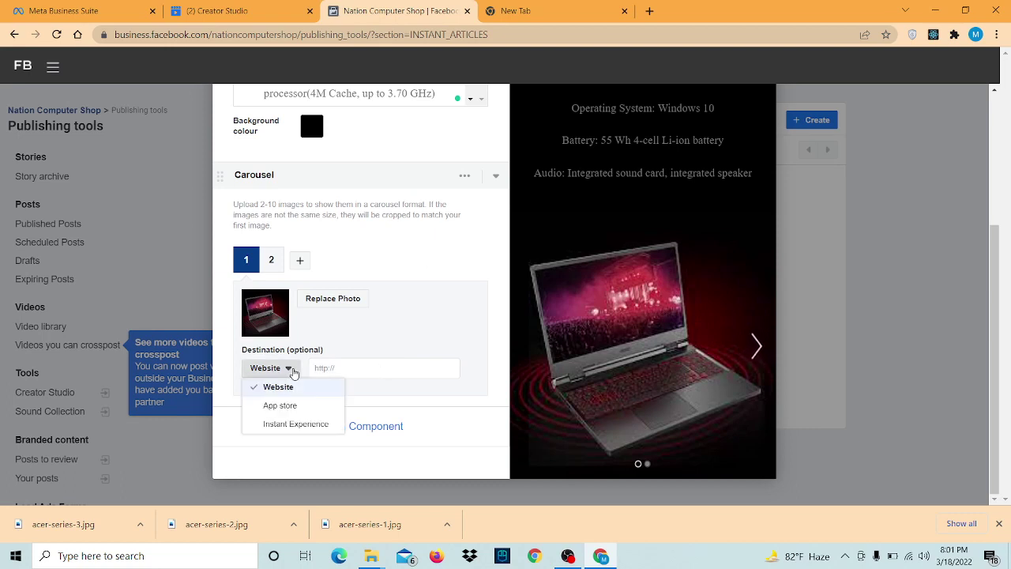
click(297, 424)
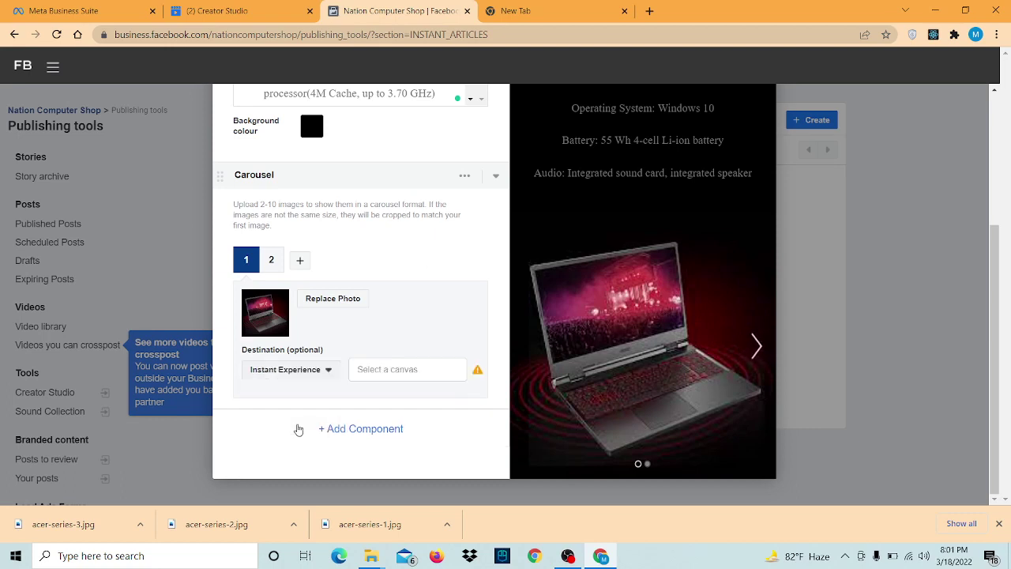
click(317, 378)
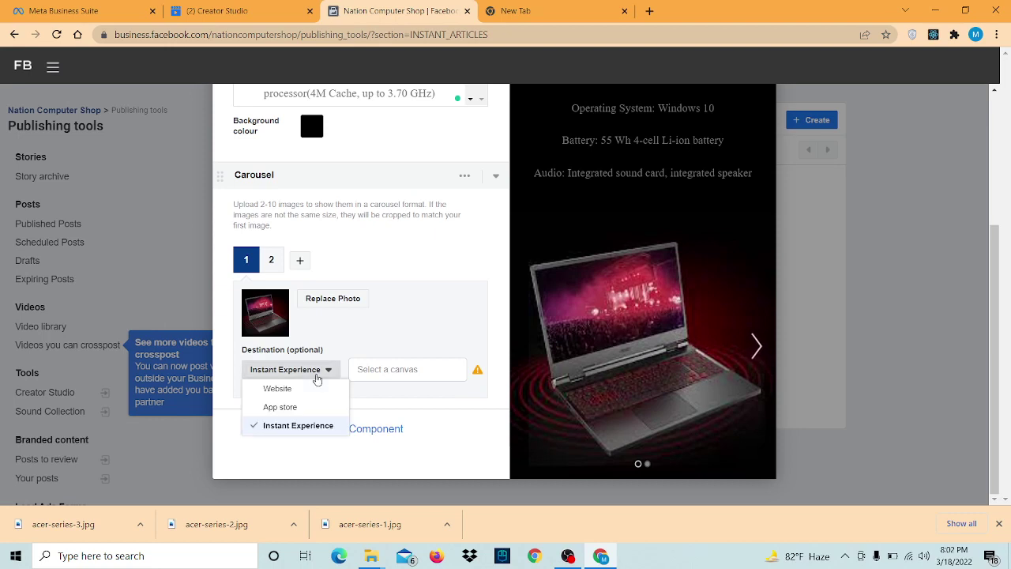
click(314, 406)
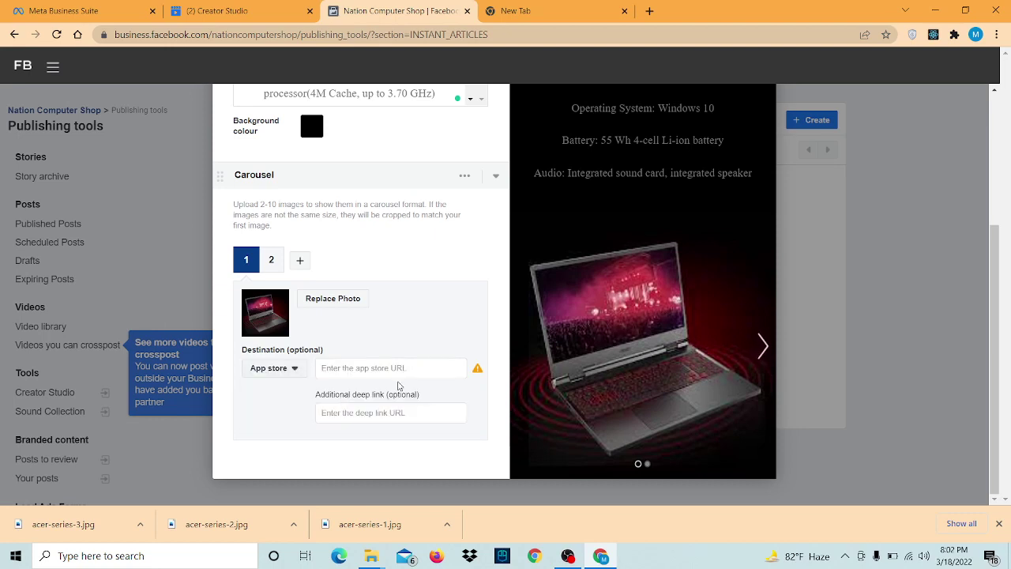
click(289, 370)
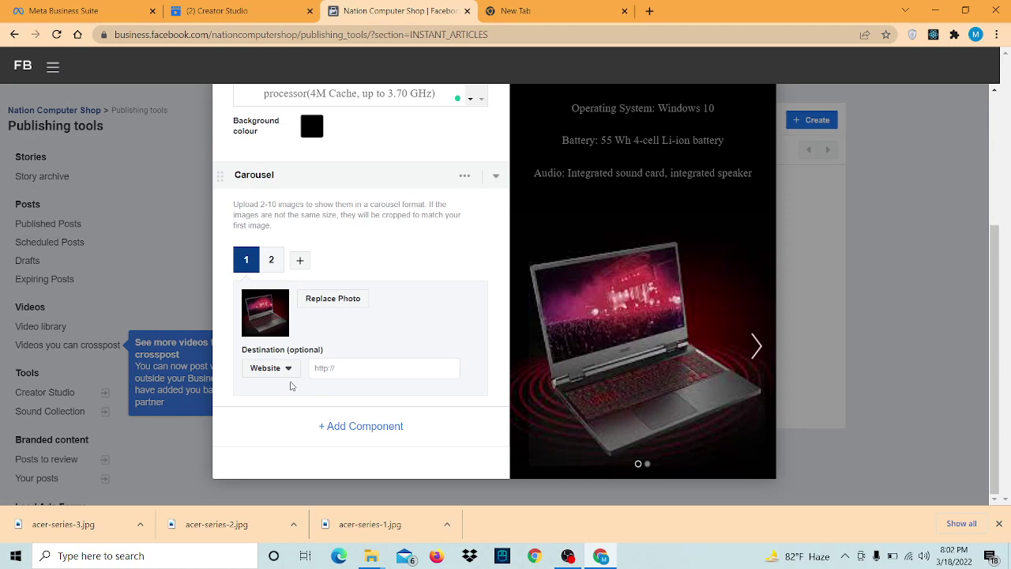
click(515, 11)
click(427, 11)
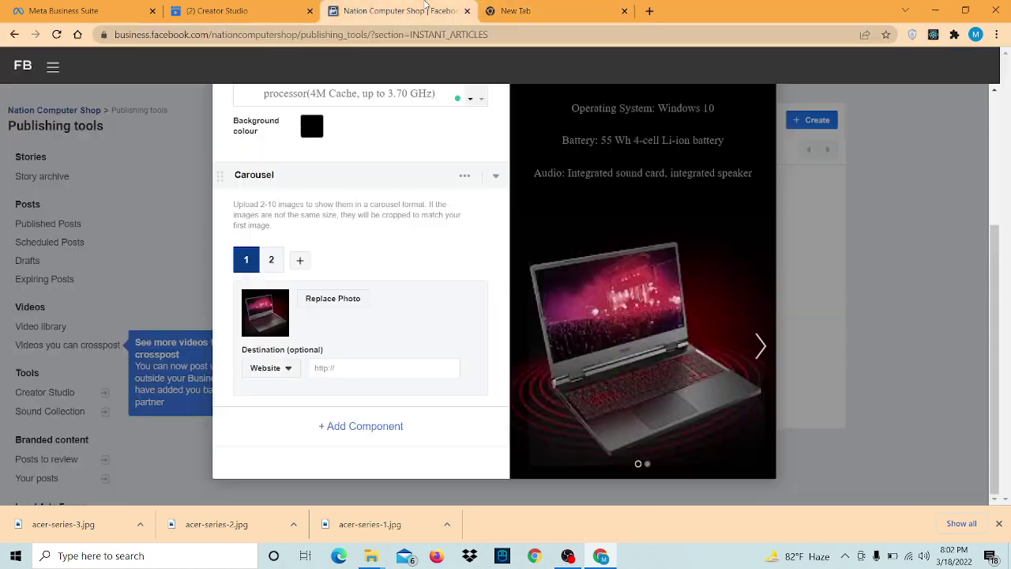
click(385, 365)
text(m.me/nationcomputershop)
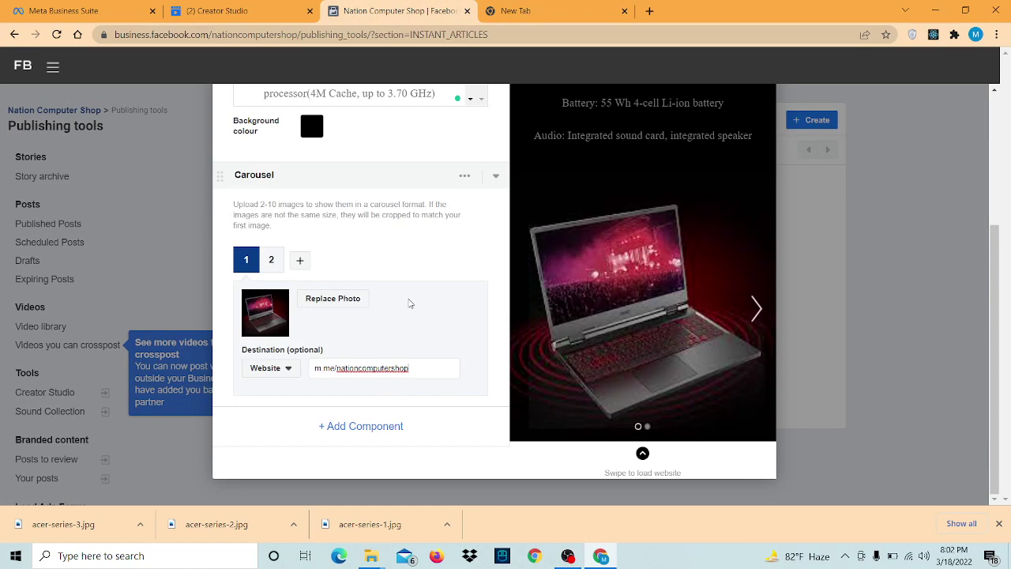
Step: Give slide 2 the acer-series-2 photo and the m.me/nationcomputershop destination link
click(271, 260)
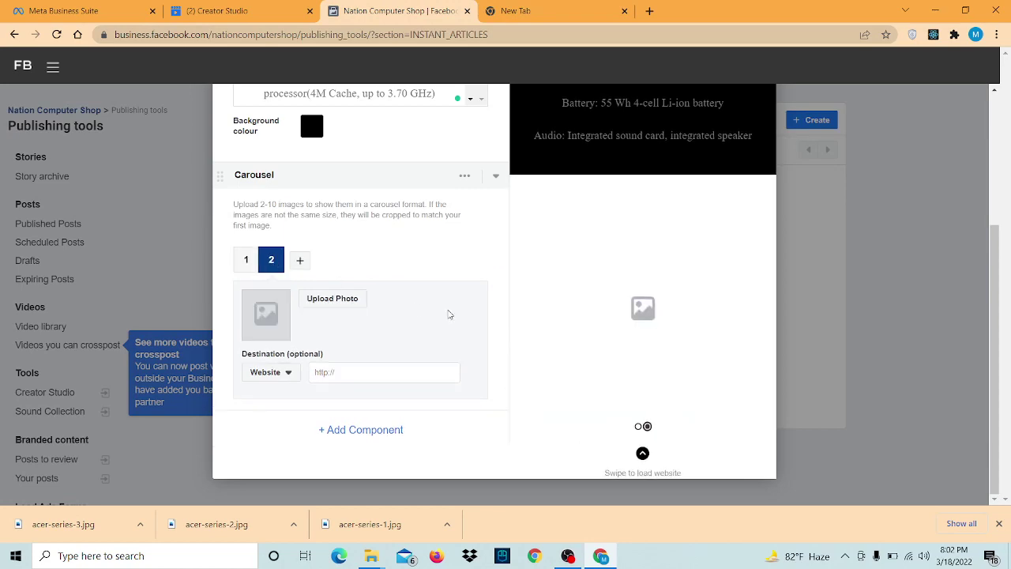
click(348, 299)
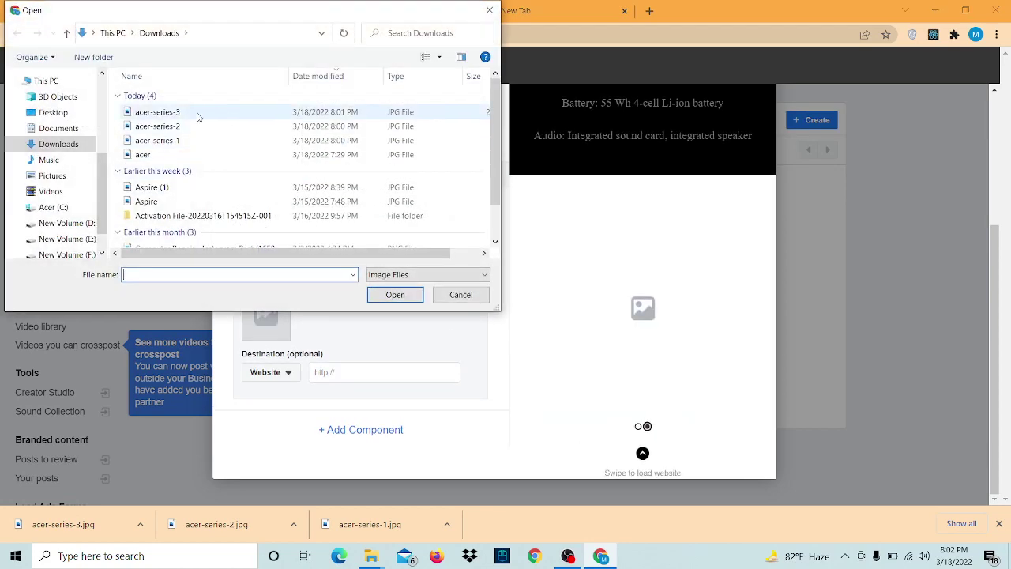
click(198, 126)
click(403, 301)
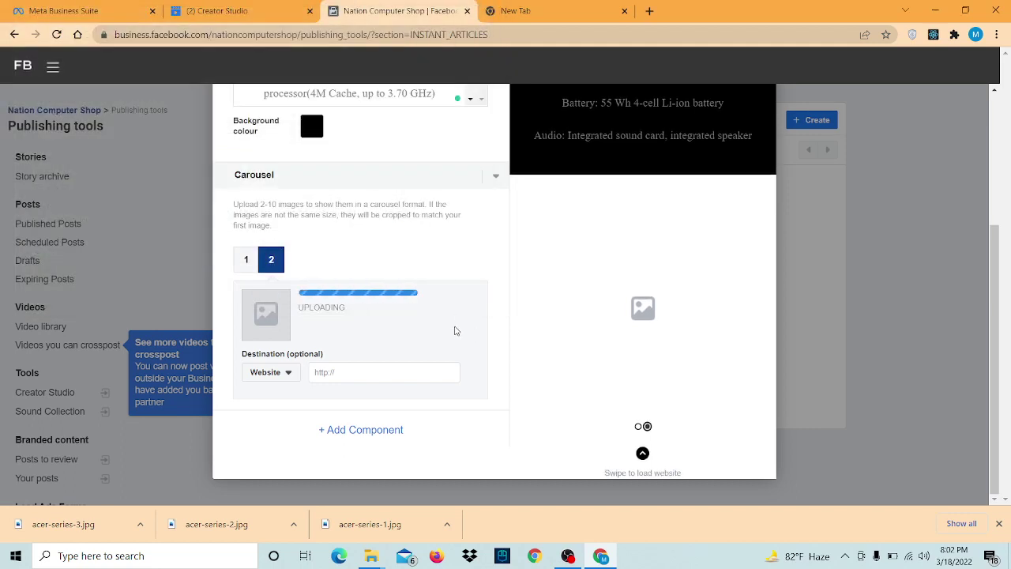
click(389, 368)
text(m.me/nationcomputershop)
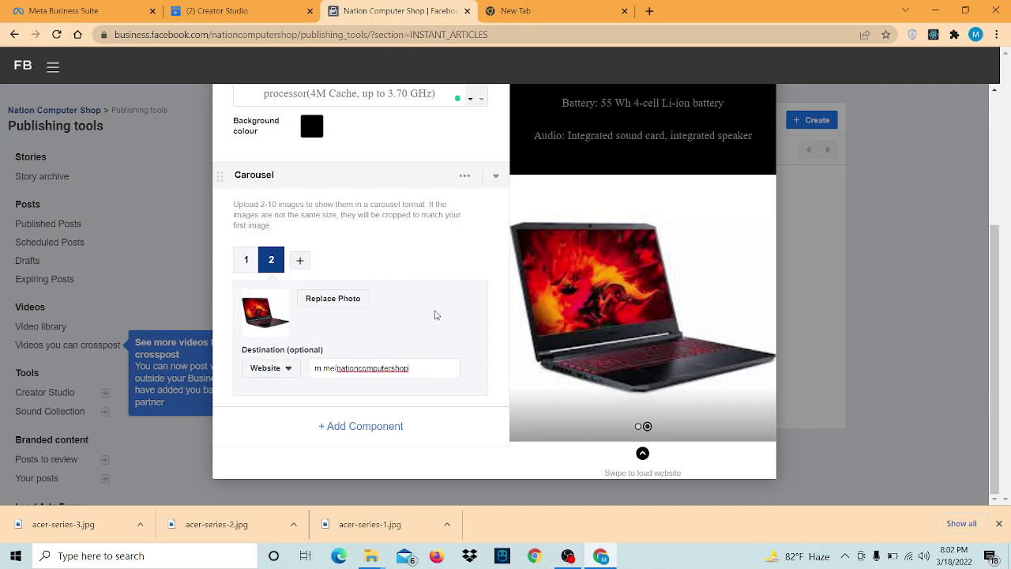
Step: Add a third slide to the carousel
click(300, 260)
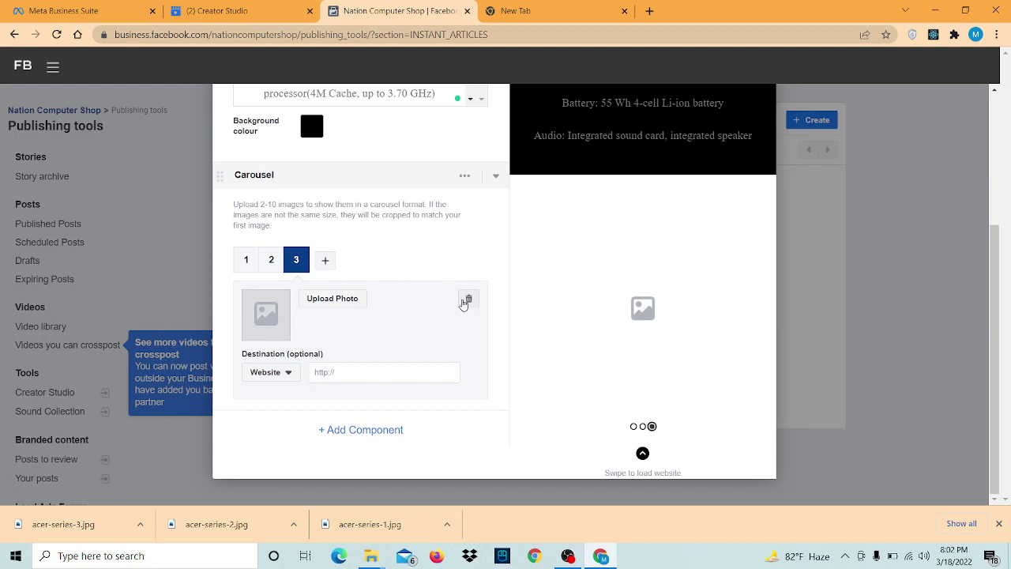
click(271, 263)
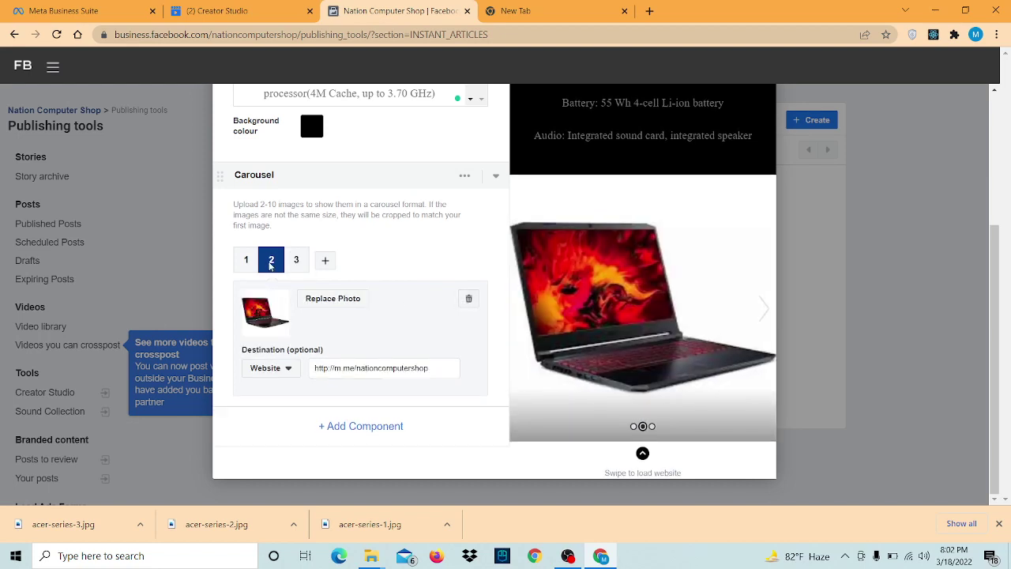
click(299, 263)
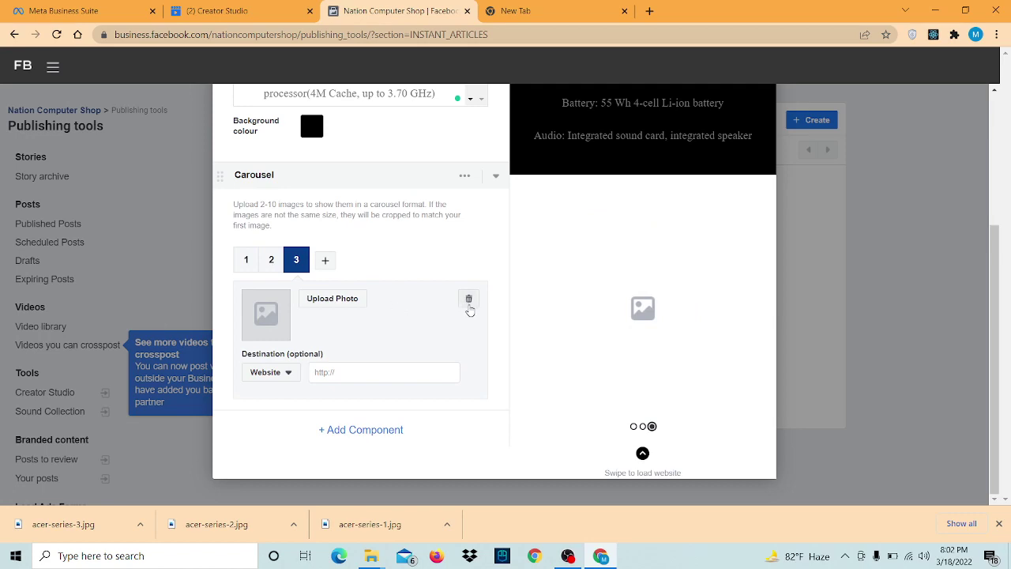
Step: Give slide 3 the acer-series-3 photo and the m.me/nationcomputershop destination link
click(341, 303)
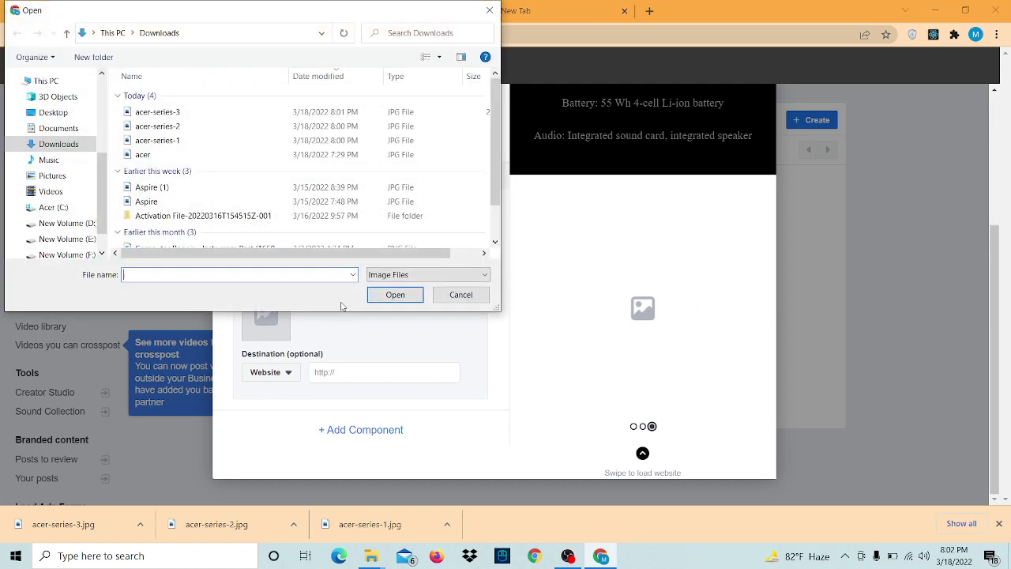
click(181, 117)
click(395, 294)
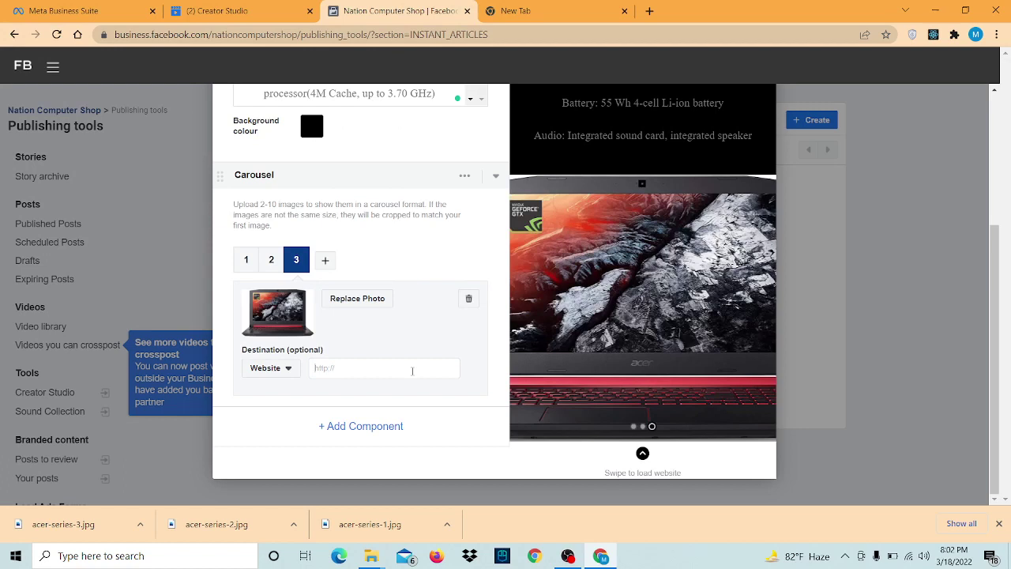
text(m.me/nationcomputershop)
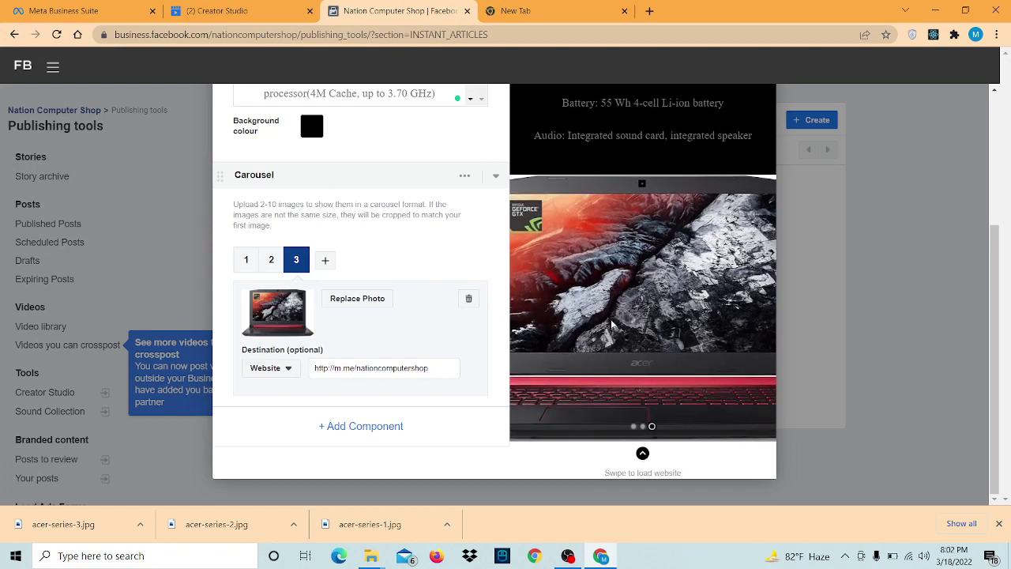
Step: Swipe through the carousel preview to check all three slides
drag(612, 324, 758, 308)
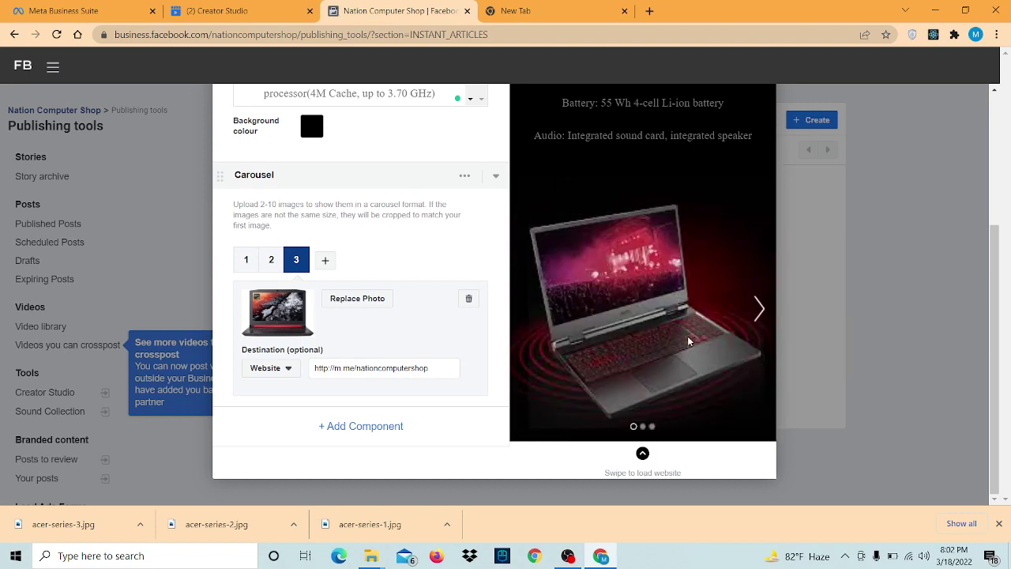
click(760, 313)
drag(658, 322, 403, 322)
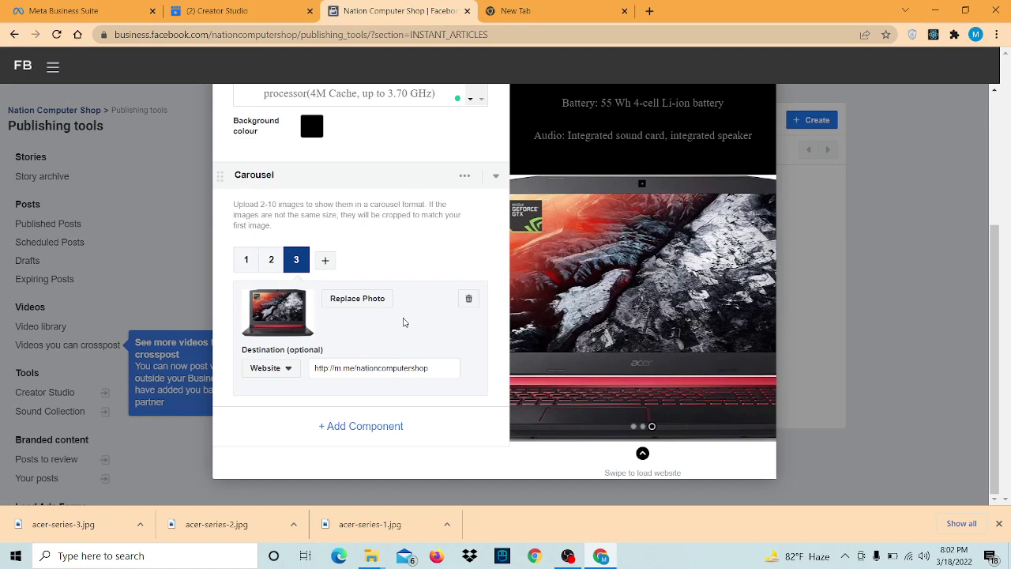
drag(669, 310, 439, 308)
drag(572, 301, 858, 283)
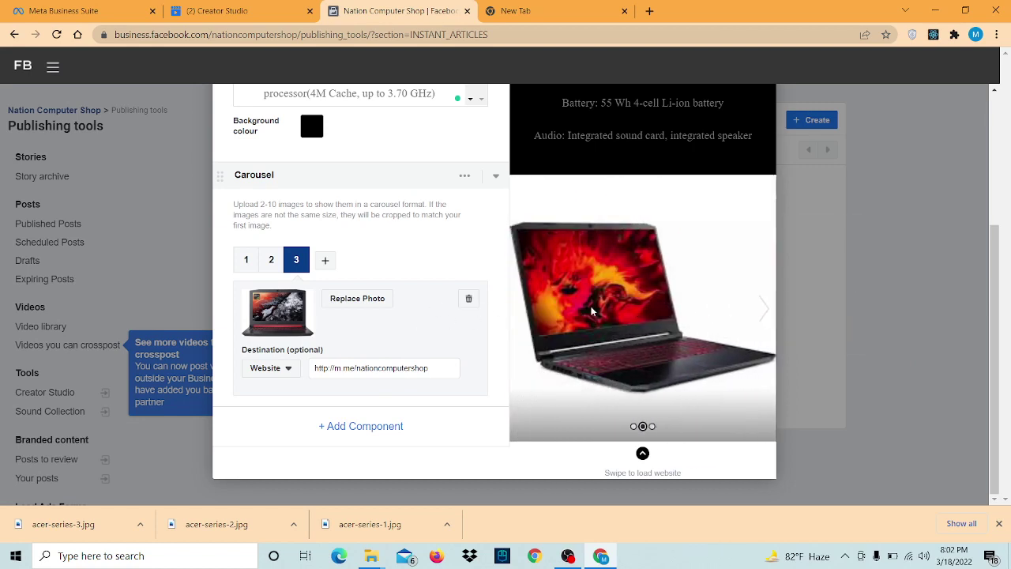
drag(729, 304, 855, 304)
drag(643, 312, 545, 314)
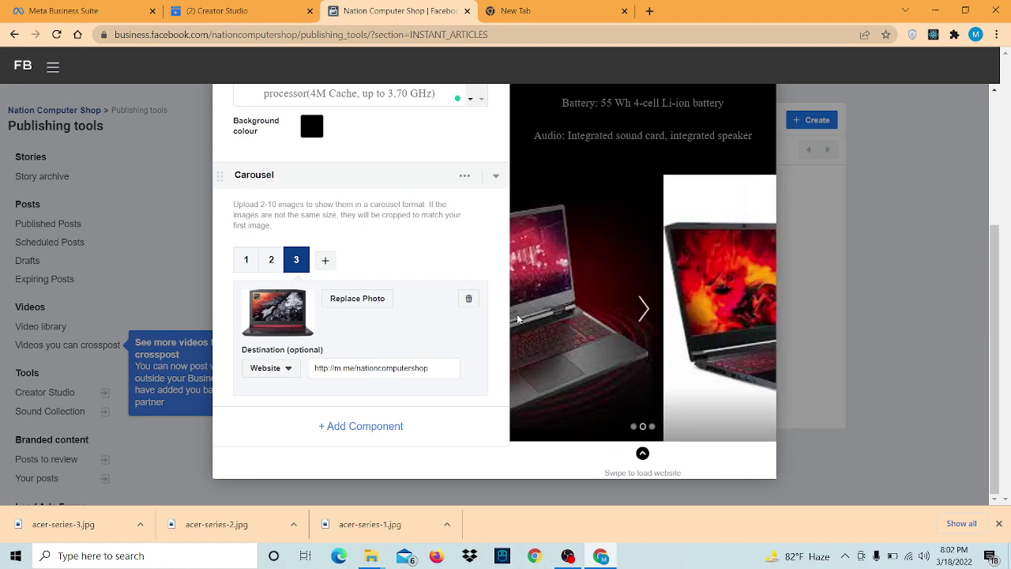
drag(675, 318, 515, 315)
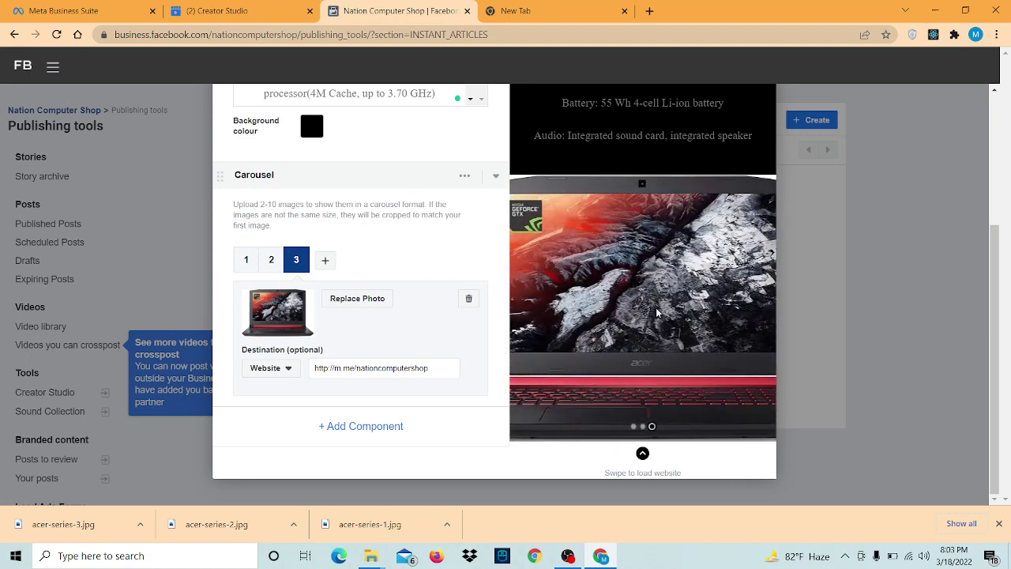
scroll(653, 345, down, 1)
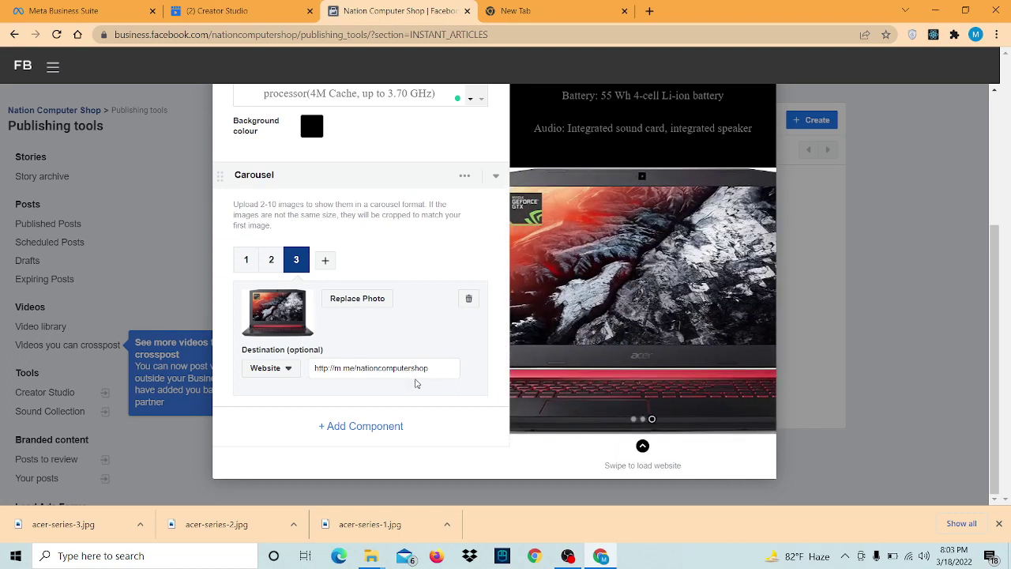
click(568, 555)
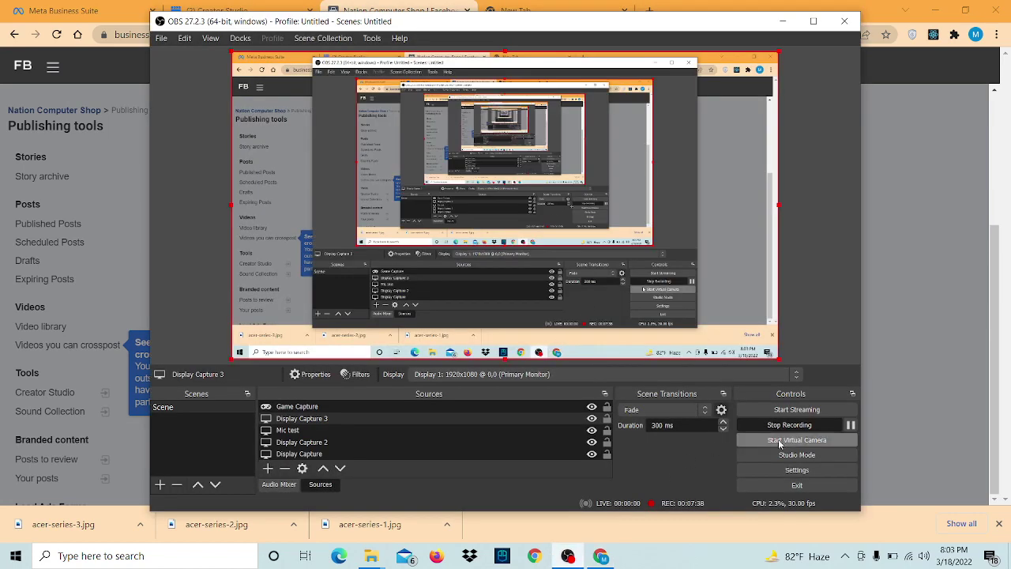
click(851, 425)
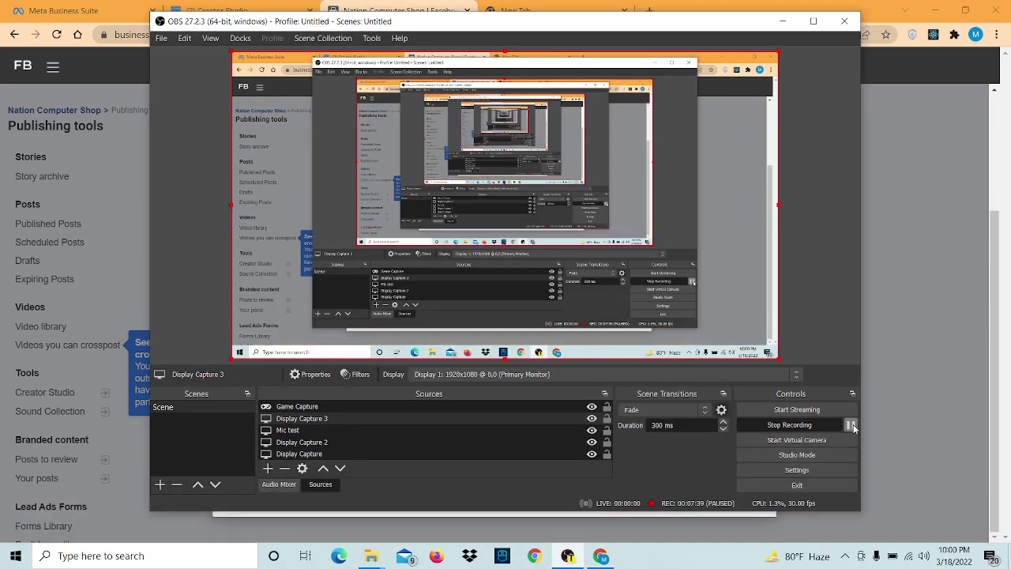
click(891, 356)
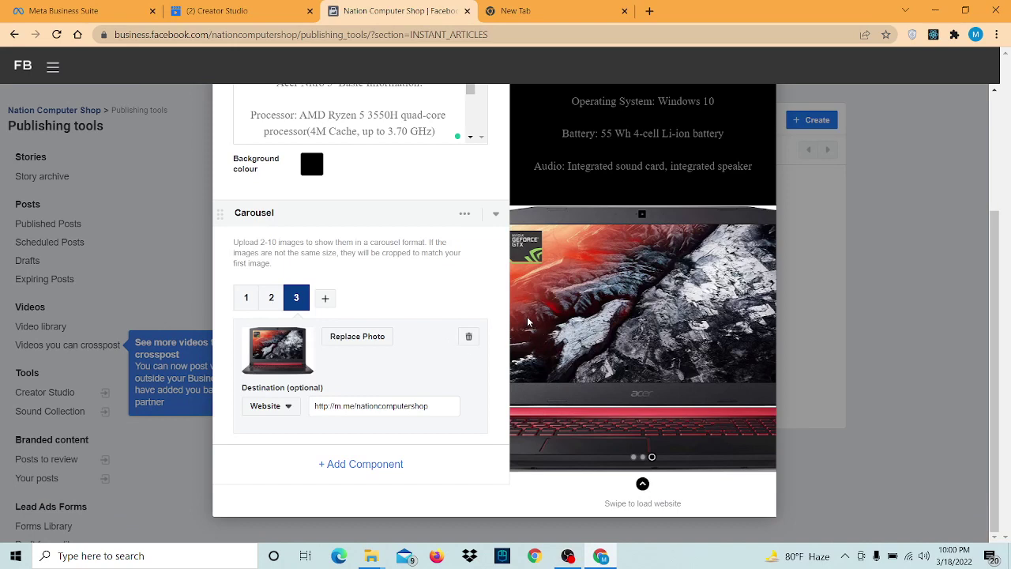
Step: Add a Button component below the carousel
drag(530, 323, 678, 360)
drag(574, 333, 661, 363)
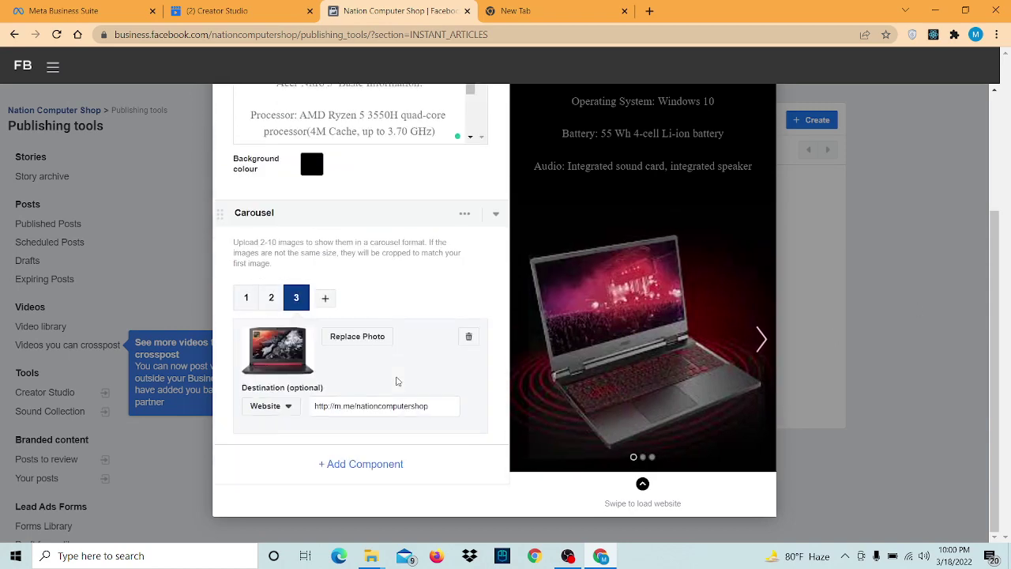
click(393, 465)
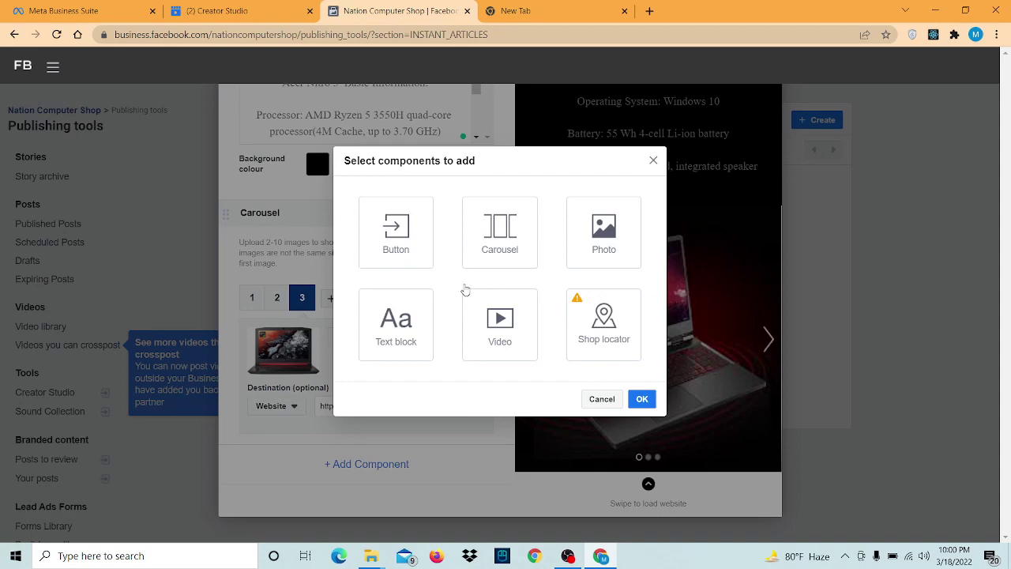
click(401, 234)
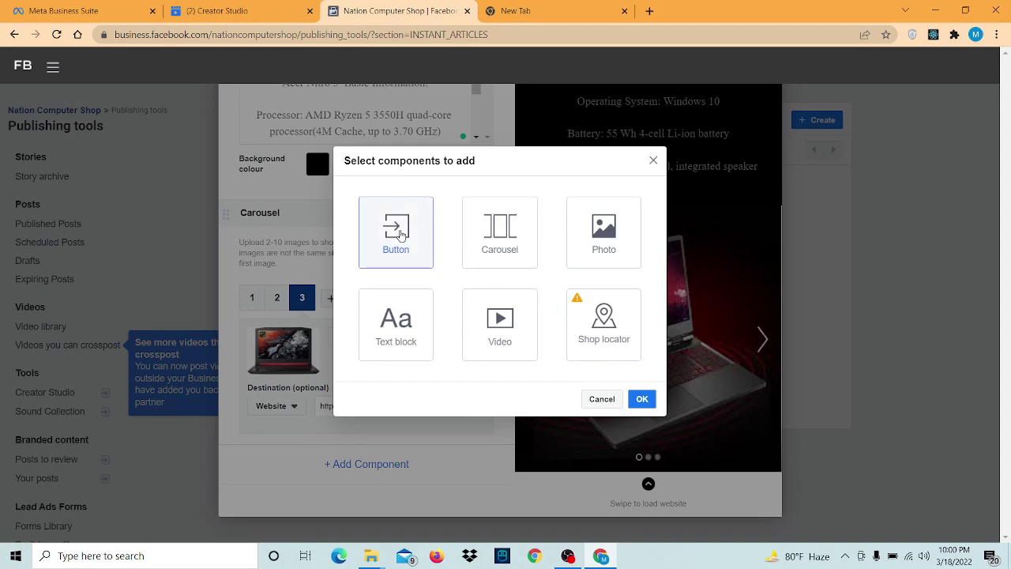
click(637, 399)
scroll(368, 403, down, 2)
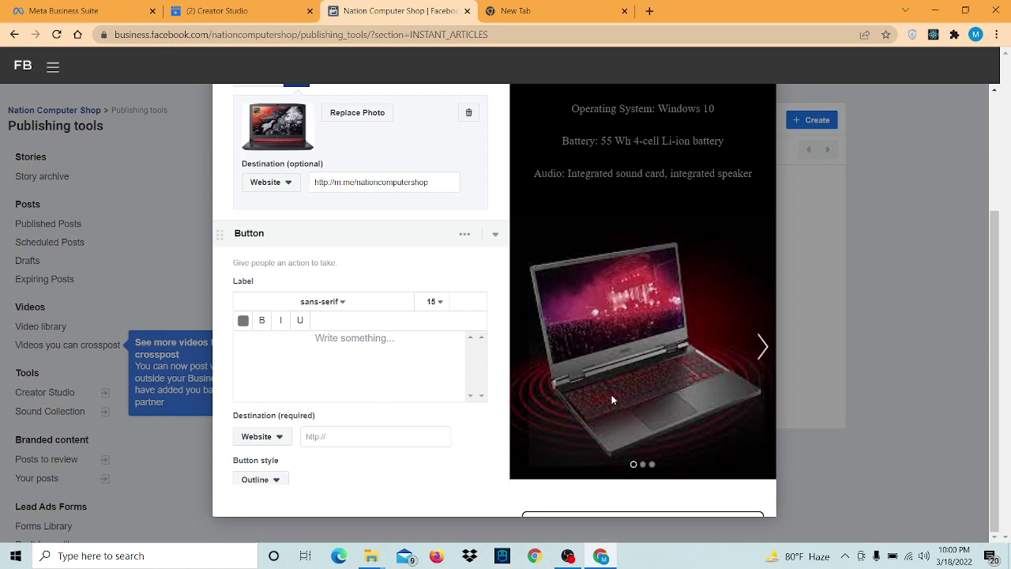
scroll(659, 387, down, 1)
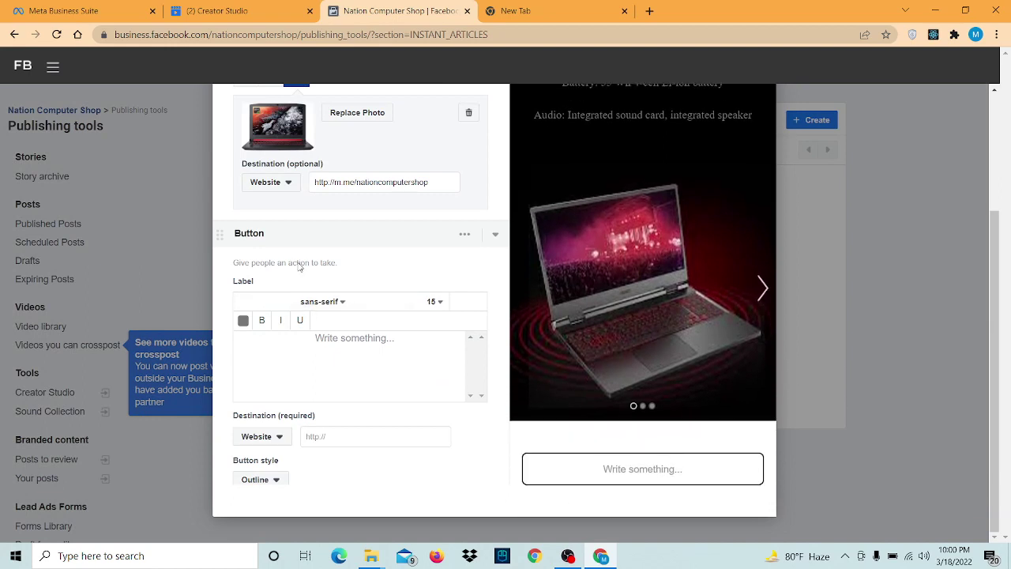
Step: Set the button label to HelveticaNeue-CondensedBold at size 18
click(342, 306)
scroll(332, 355, down, 2)
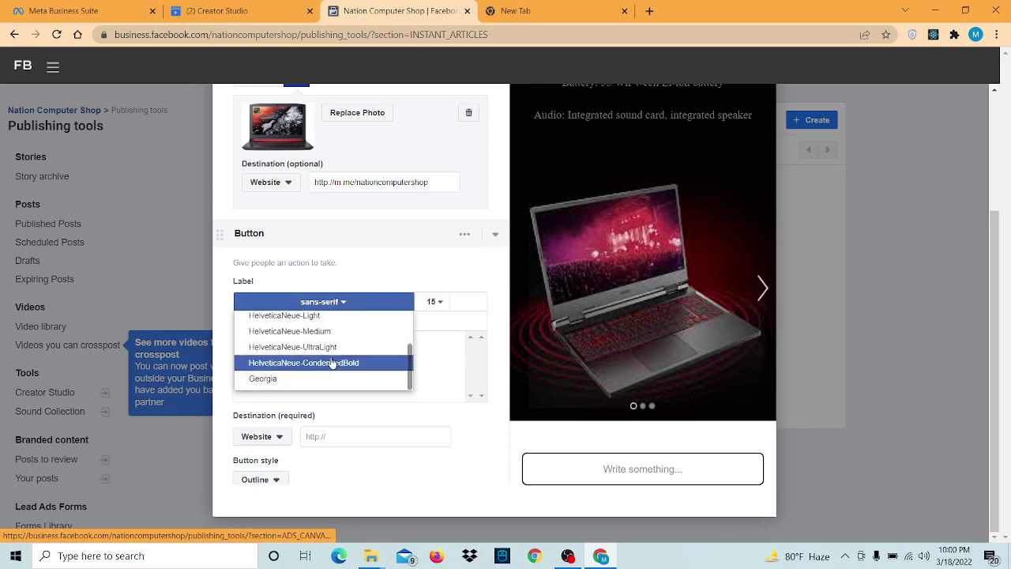
click(332, 363)
scroll(360, 346, down, 2)
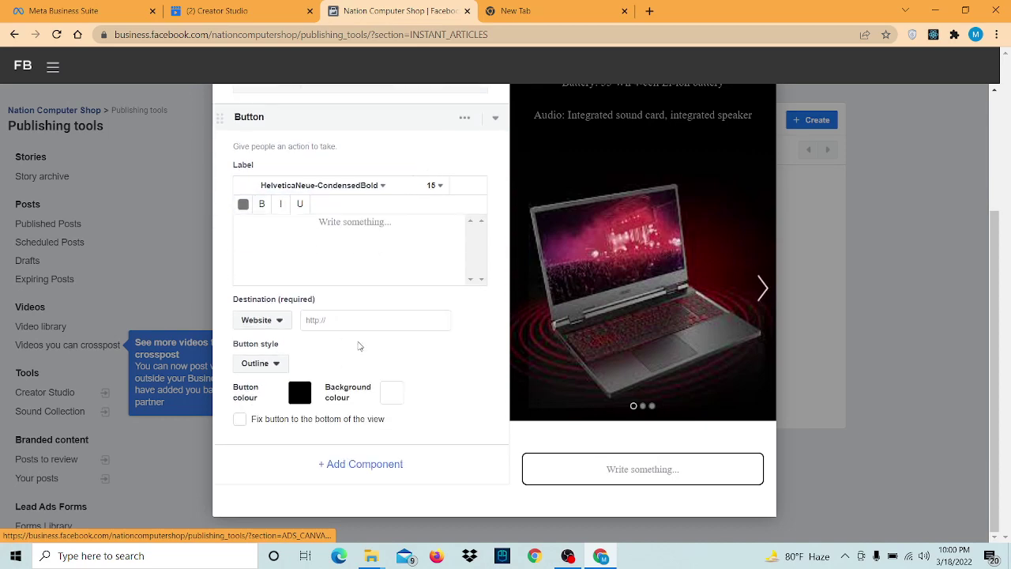
click(442, 190)
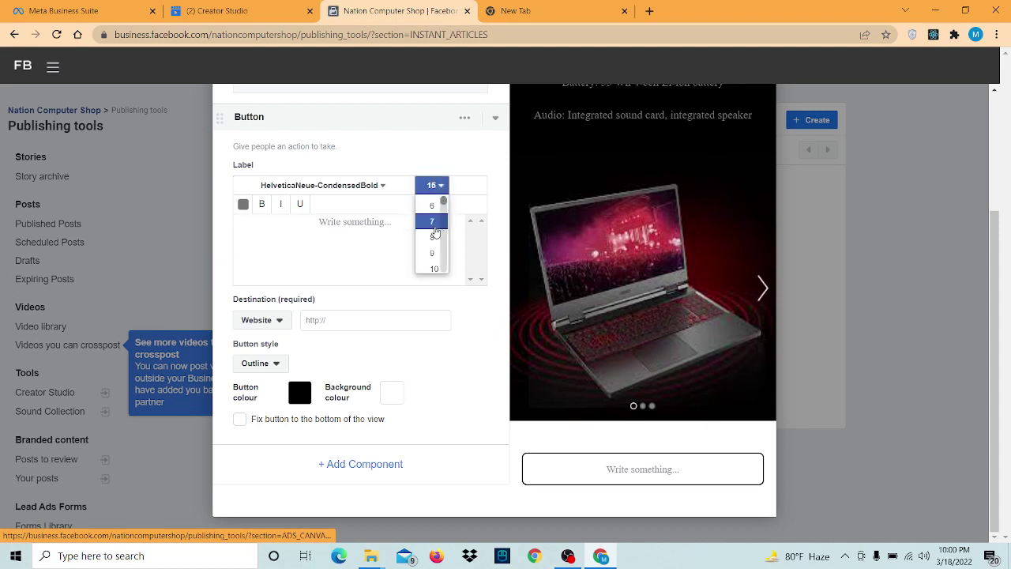
scroll(434, 235, down, 3)
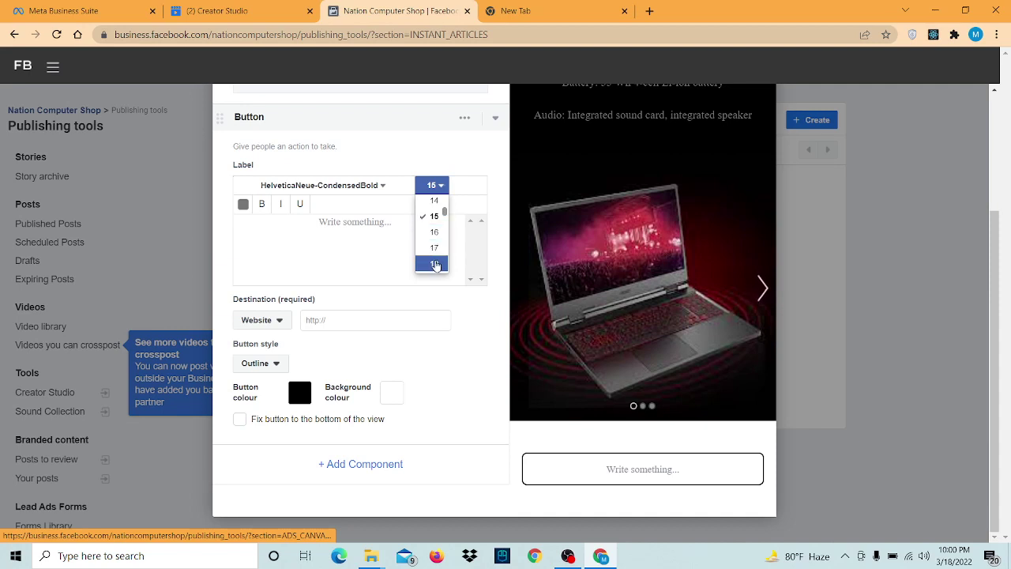
click(434, 264)
Step: Switch the label font to Georgia and enter the label 'Visit our Page'
click(345, 187)
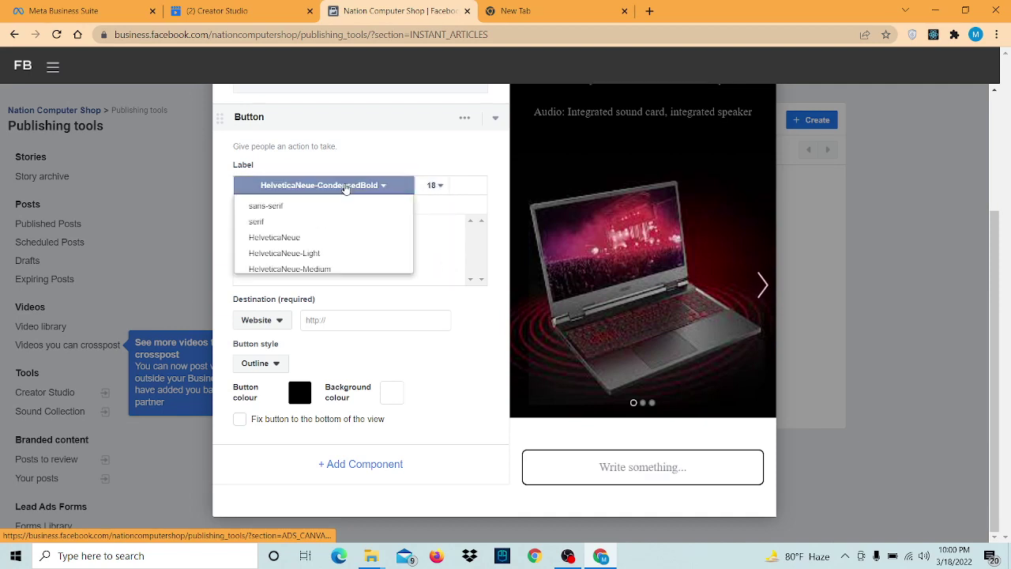
scroll(350, 227, down, 2)
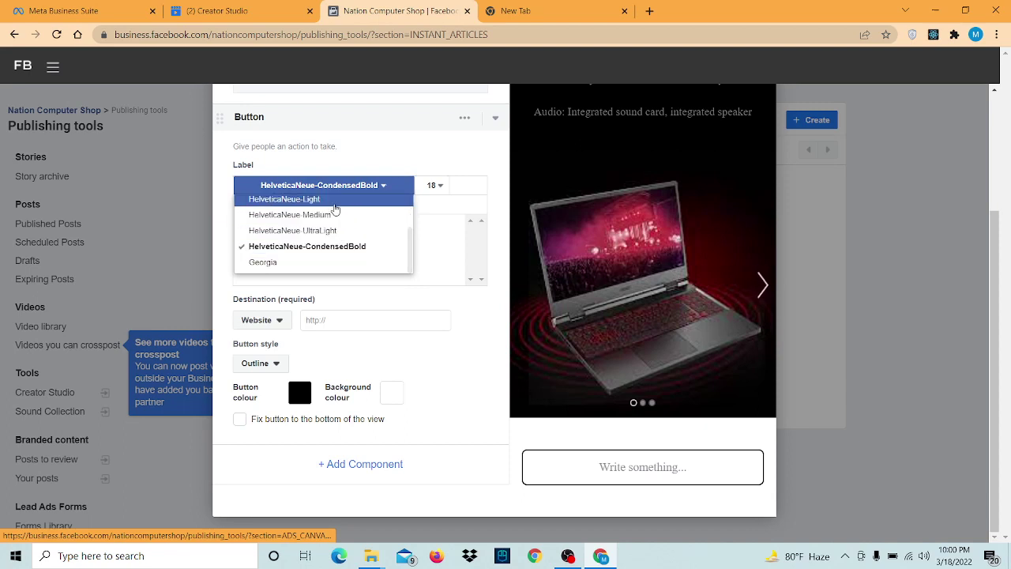
scroll(335, 219, up, 1)
scroll(338, 226, down, 1)
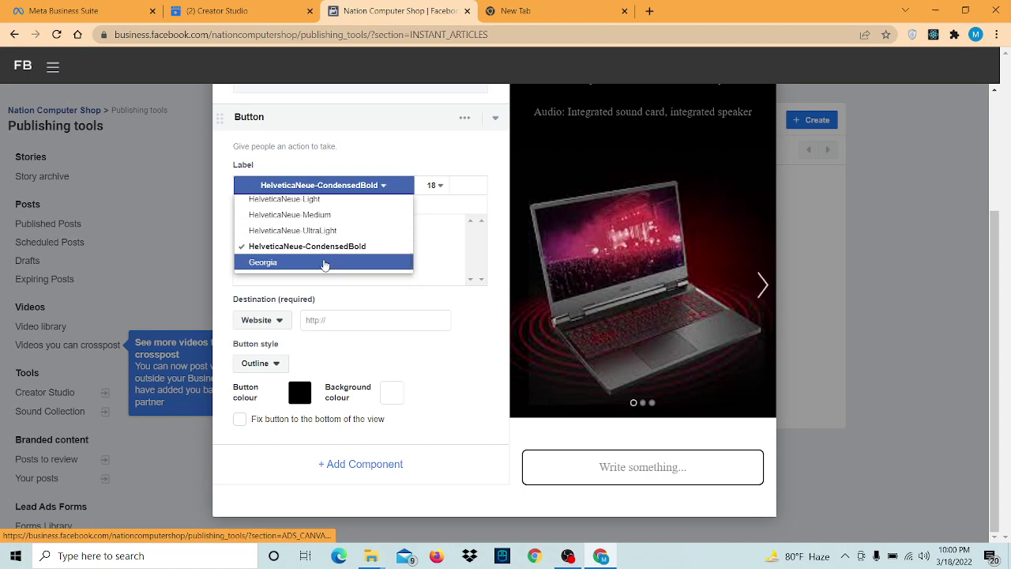
click(324, 263)
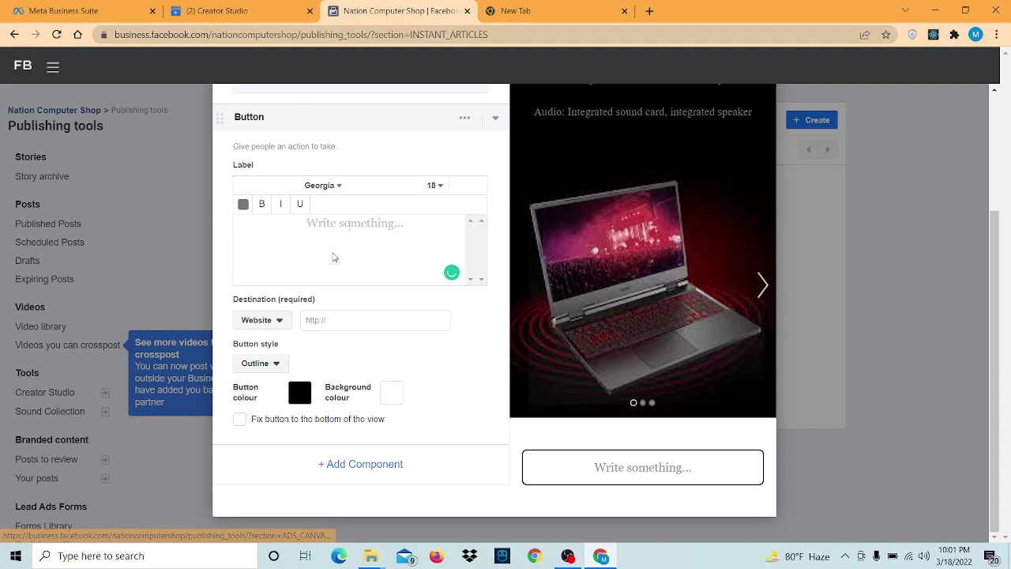
text(Visit )
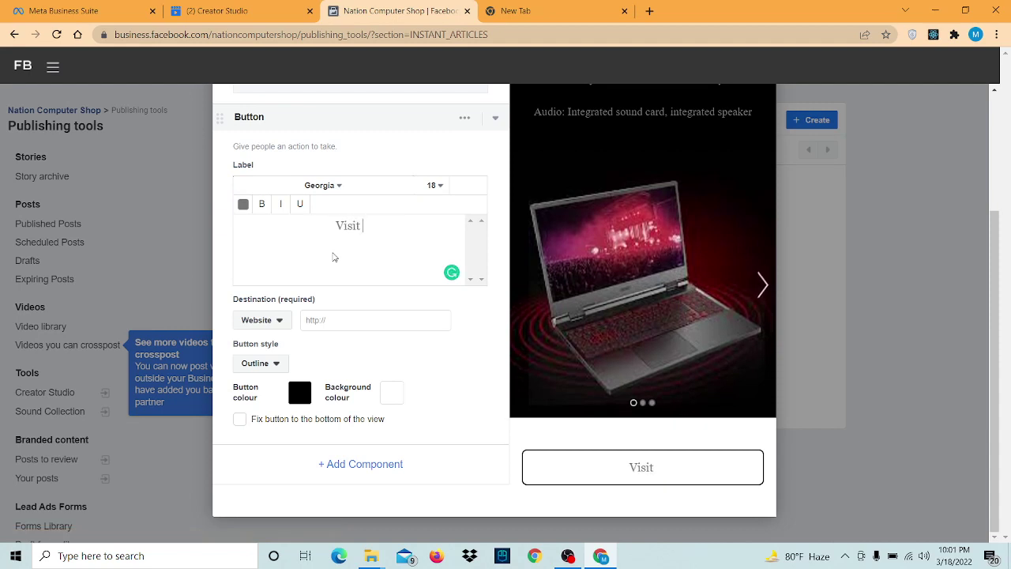
text(our Page)
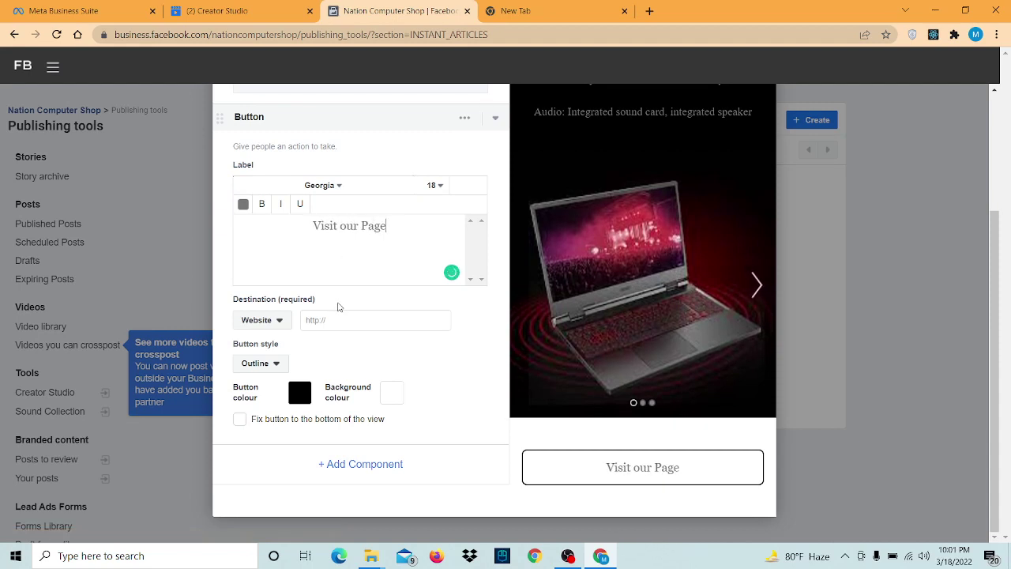
click(108, 8)
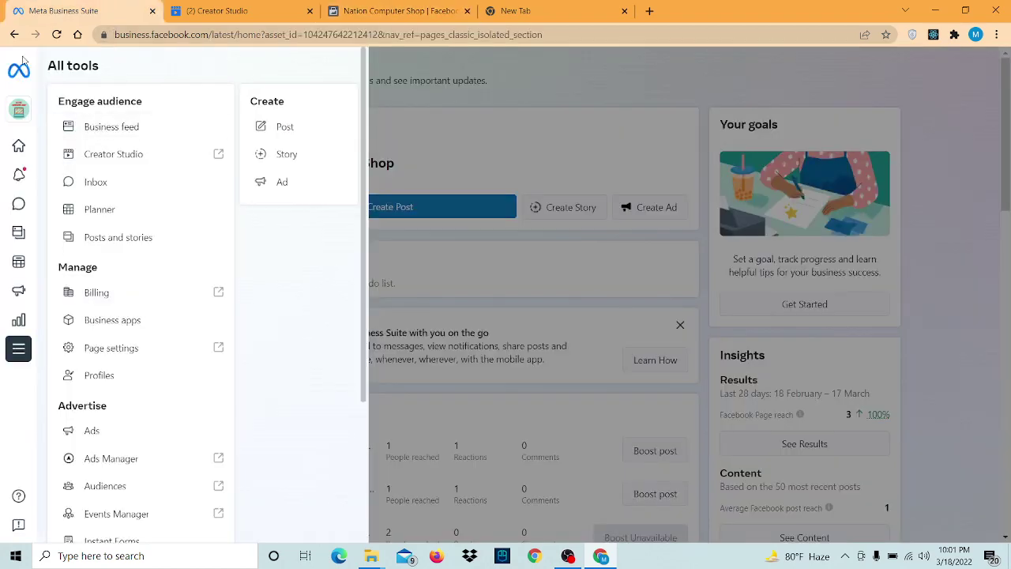
click(13, 33)
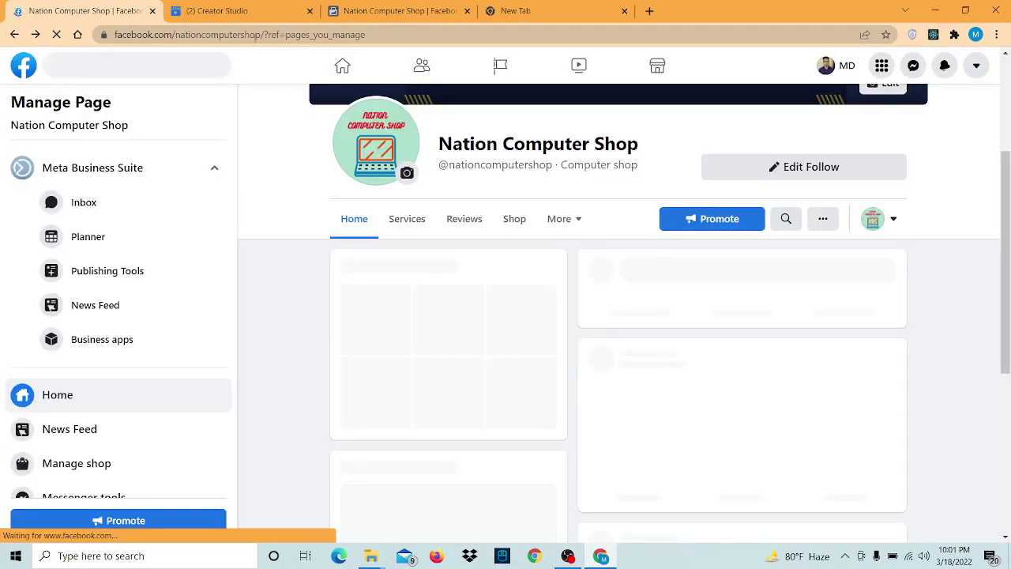
drag(261, 35, 511, 78)
key(ctrl+c)
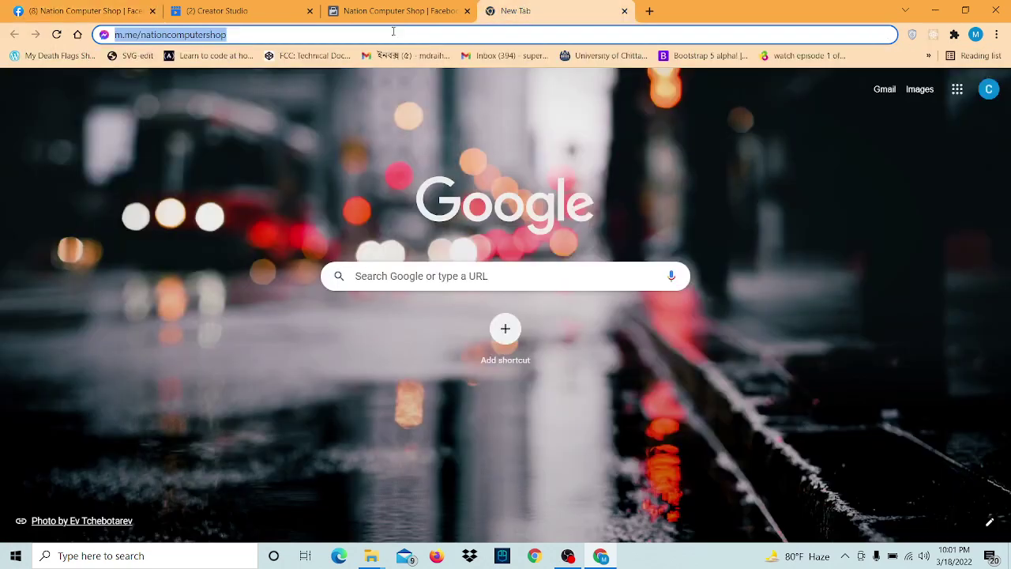
click(395, 11)
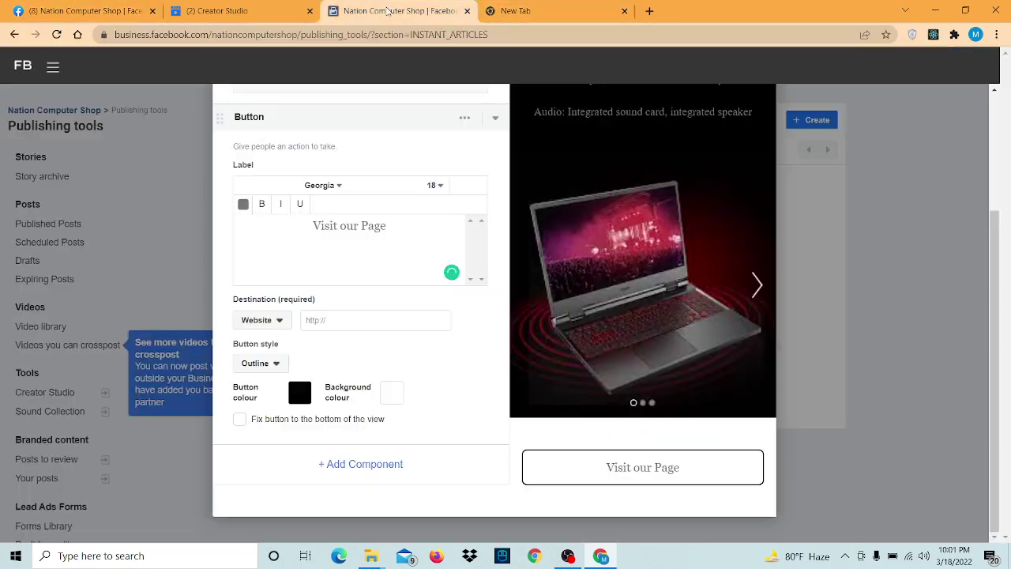
click(334, 320)
key(ctrl+v)
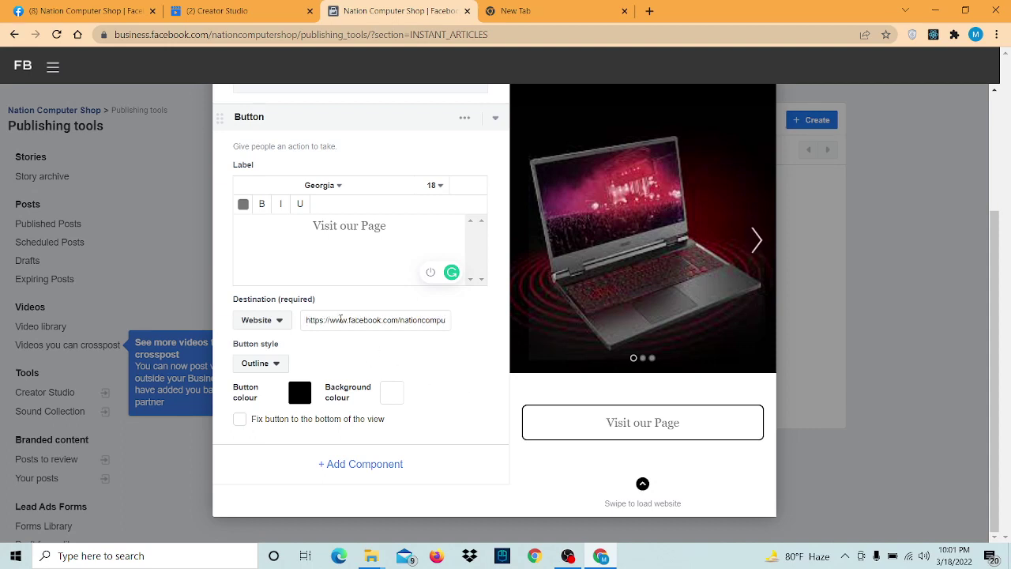
Step: Try the Fill button style, then revert the button to Outline
click(281, 365)
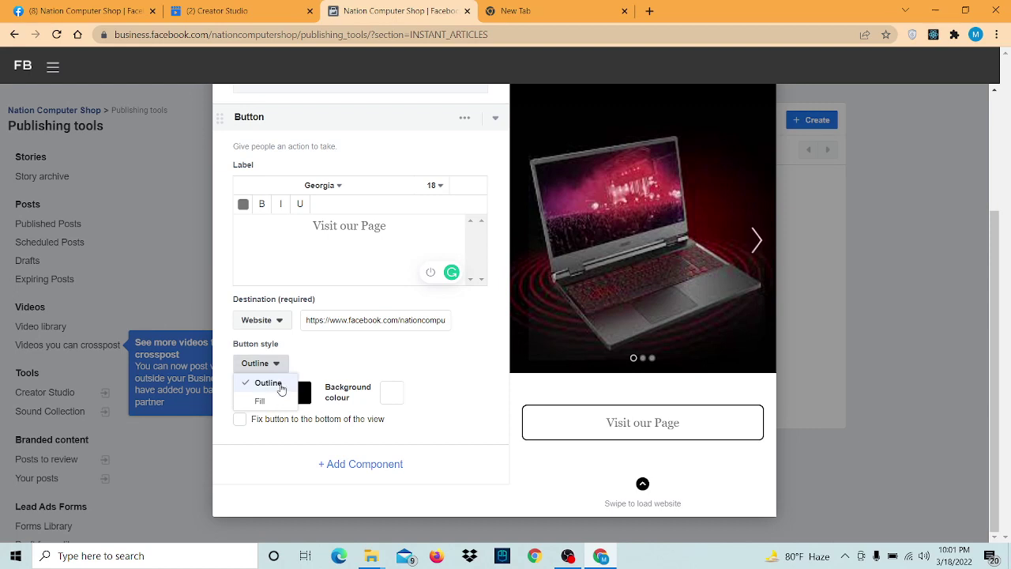
click(317, 359)
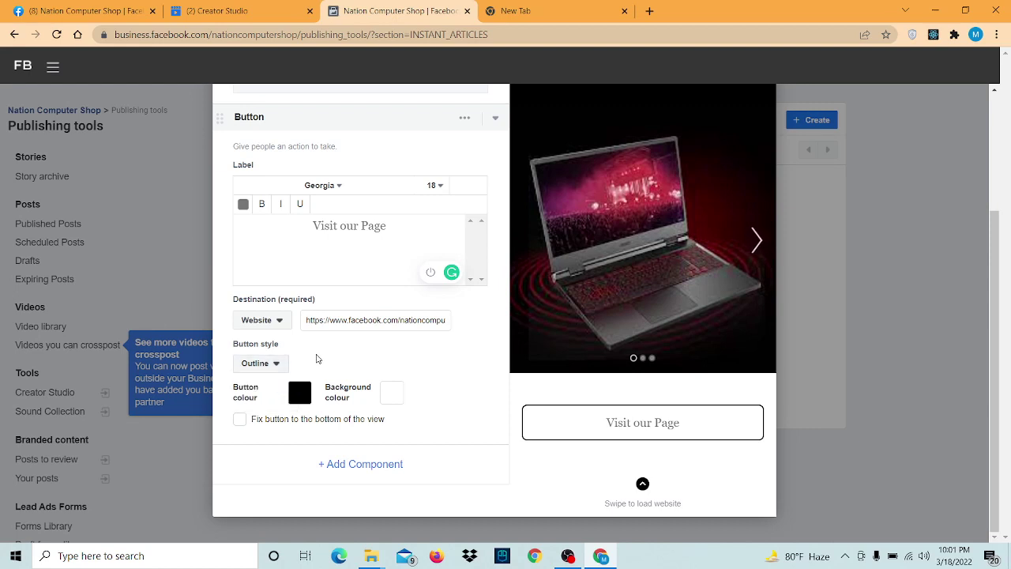
click(281, 368)
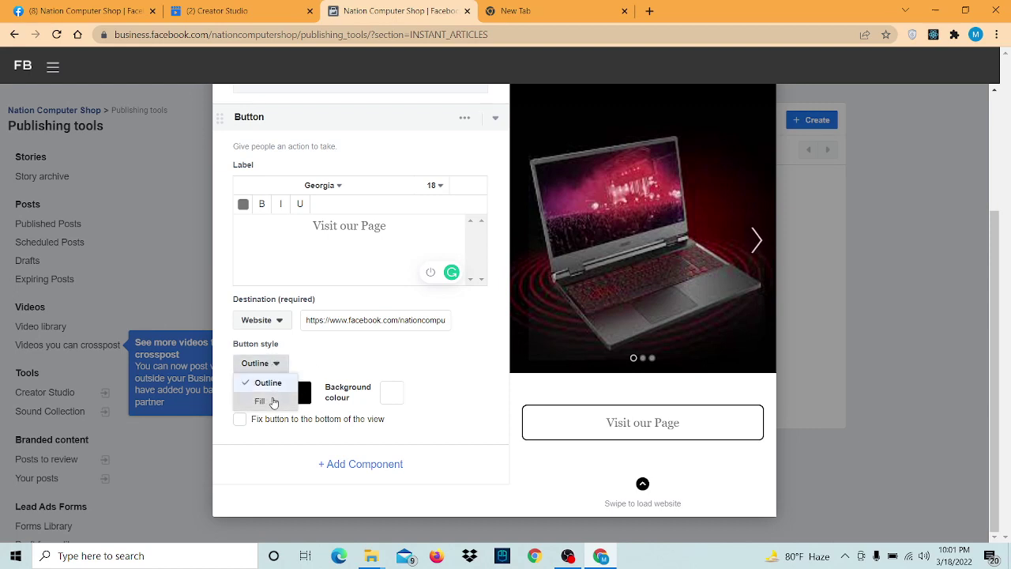
click(272, 399)
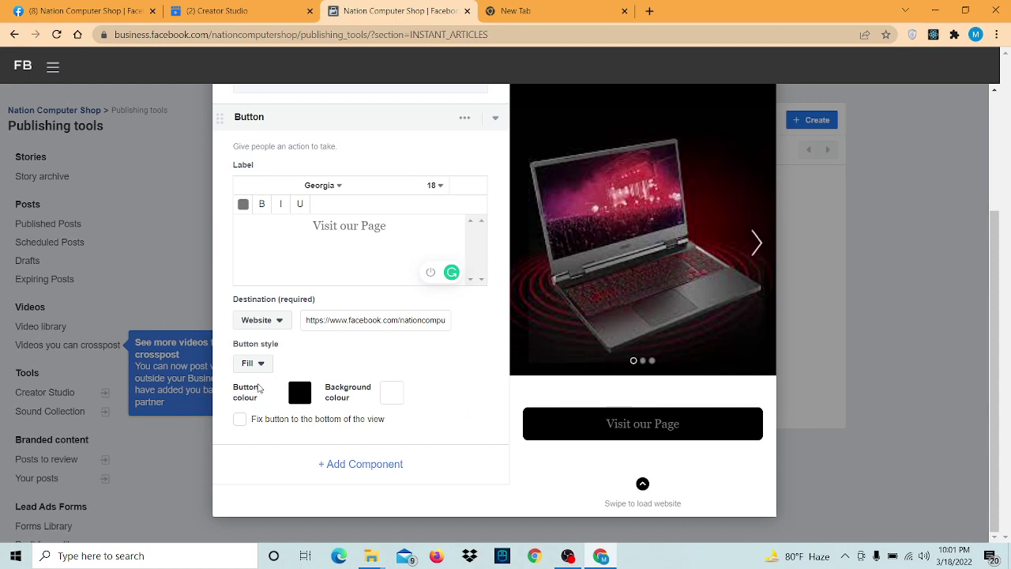
click(252, 362)
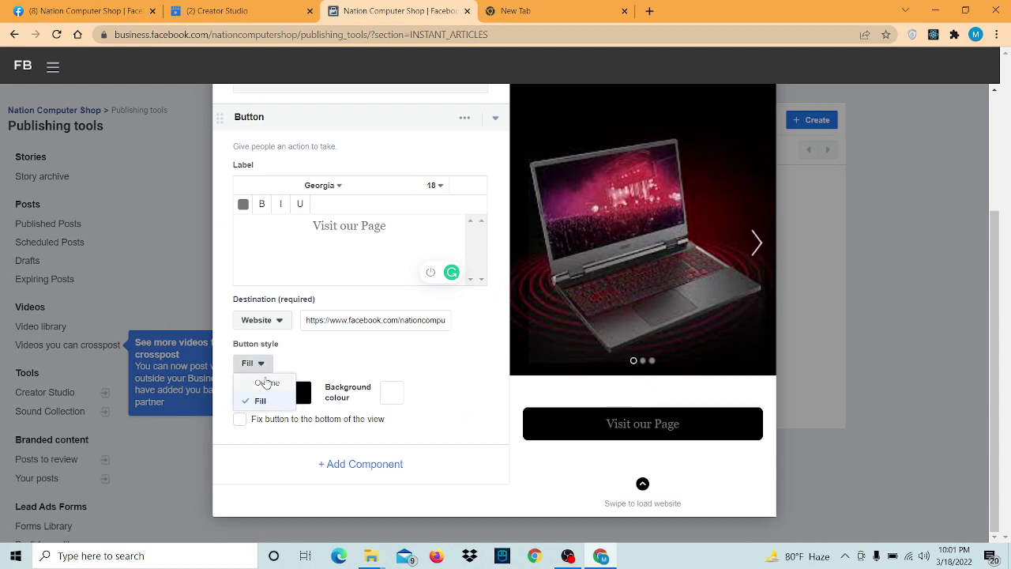
click(266, 383)
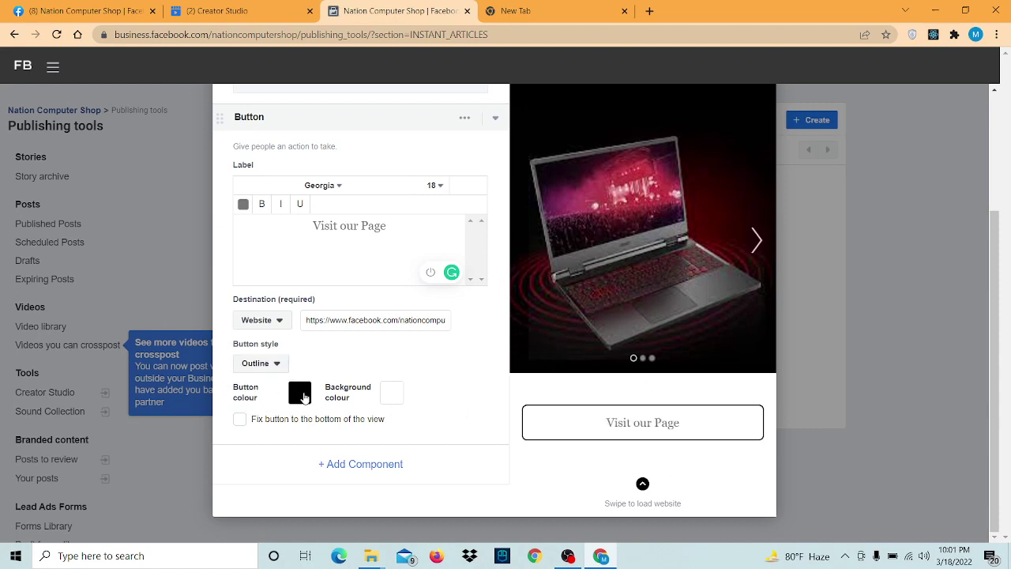
Step: Set the button colour to a blue shade (245ab3) after trying several reds
click(301, 393)
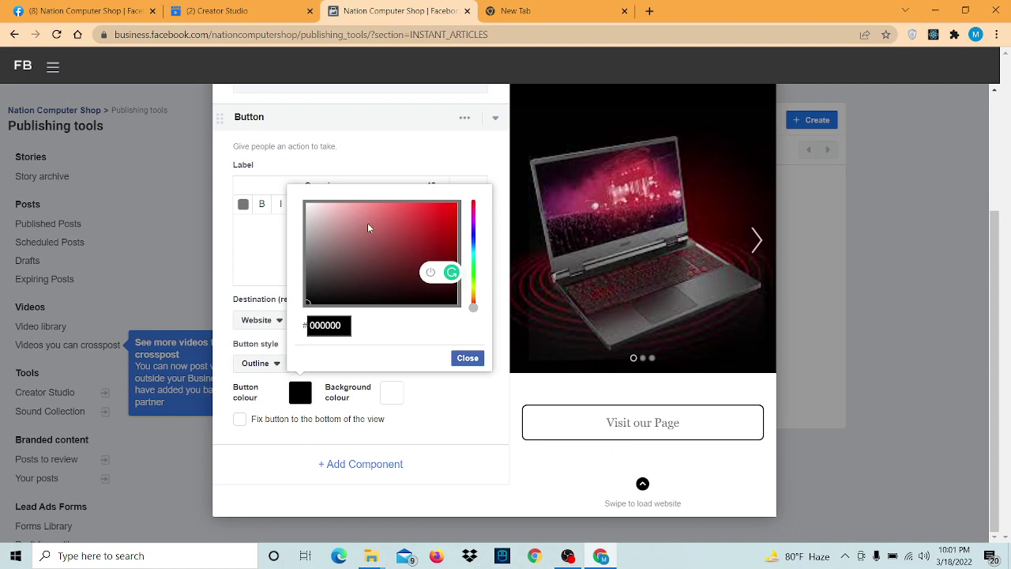
scroll(367, 223, up, 2)
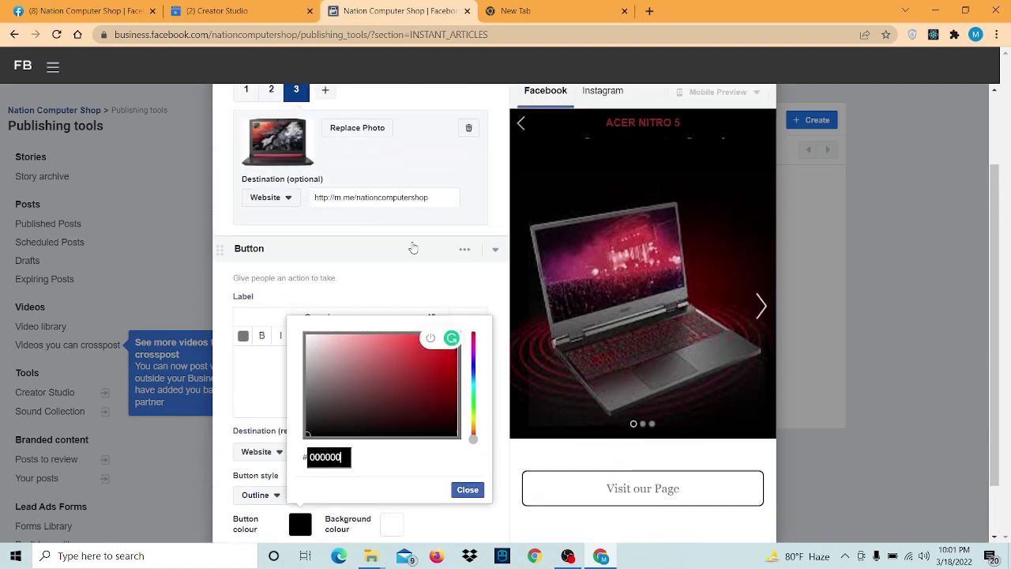
click(385, 379)
click(407, 364)
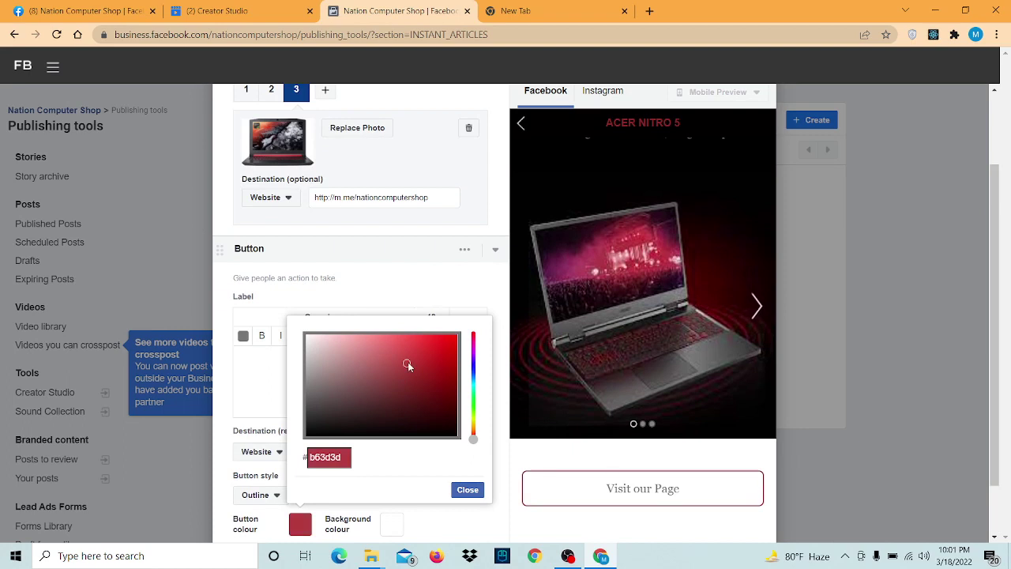
click(376, 340)
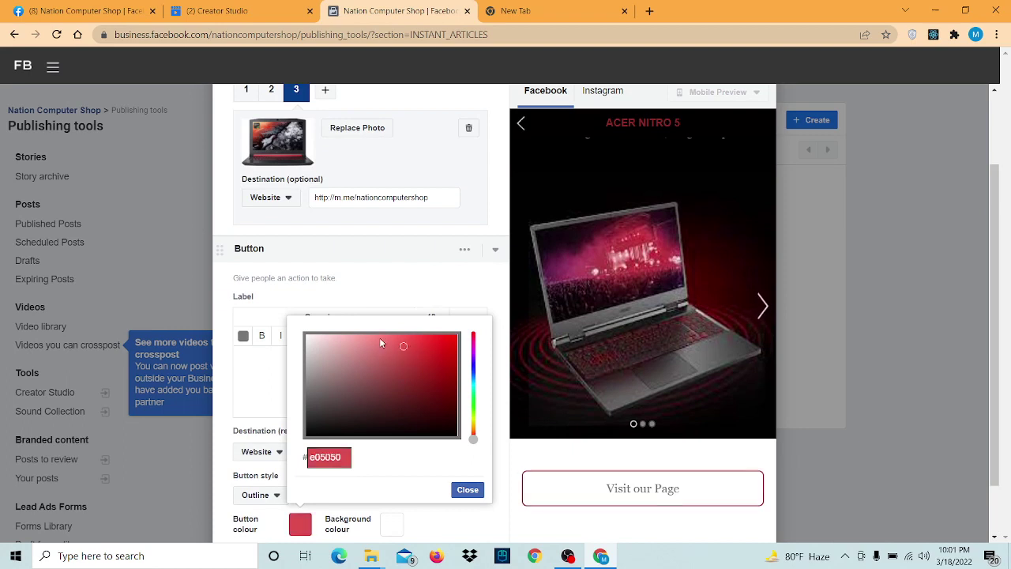
click(427, 364)
click(474, 374)
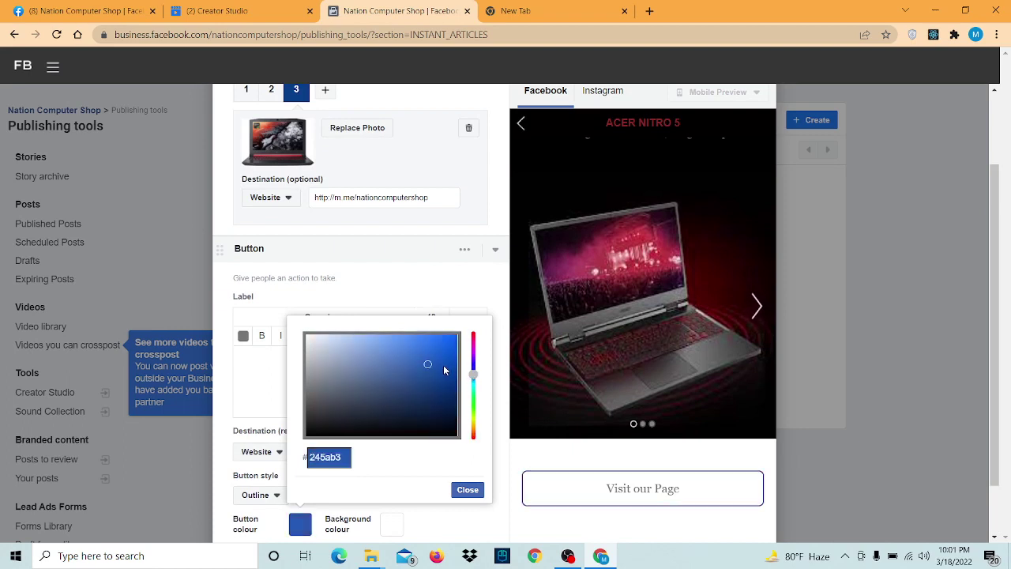
click(442, 365)
scroll(458, 395, down, 1)
click(429, 460)
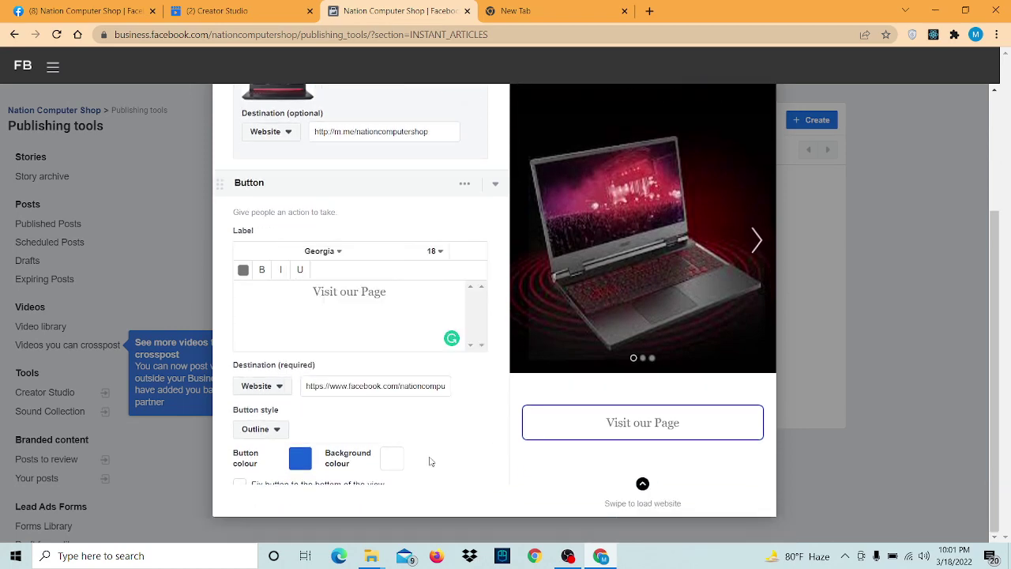
scroll(400, 453, down, 1)
scroll(400, 454, down, 1)
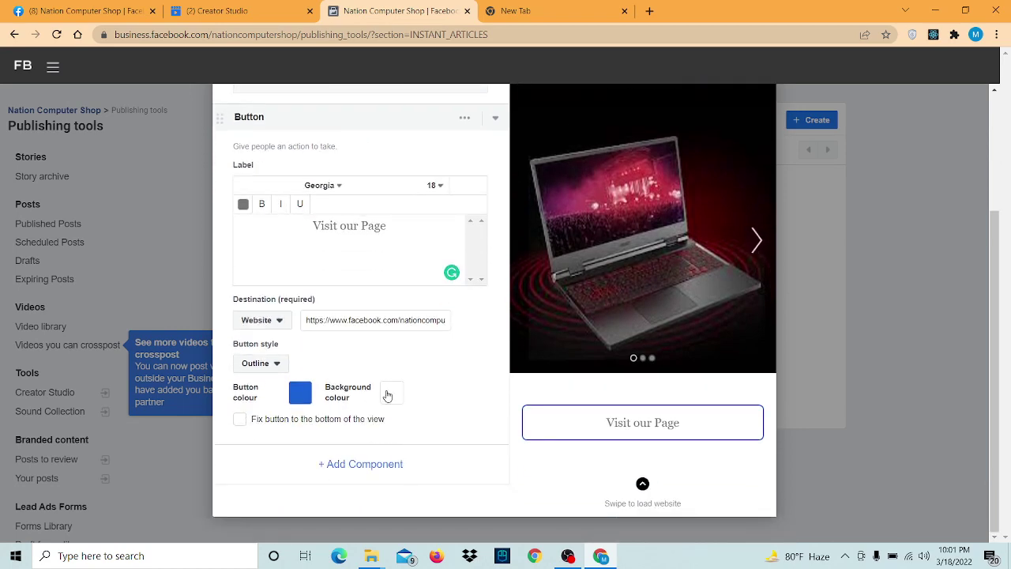
Step: After trying pink tones, set the button background colour to hex ffffff
click(387, 395)
scroll(476, 343, up, 1)
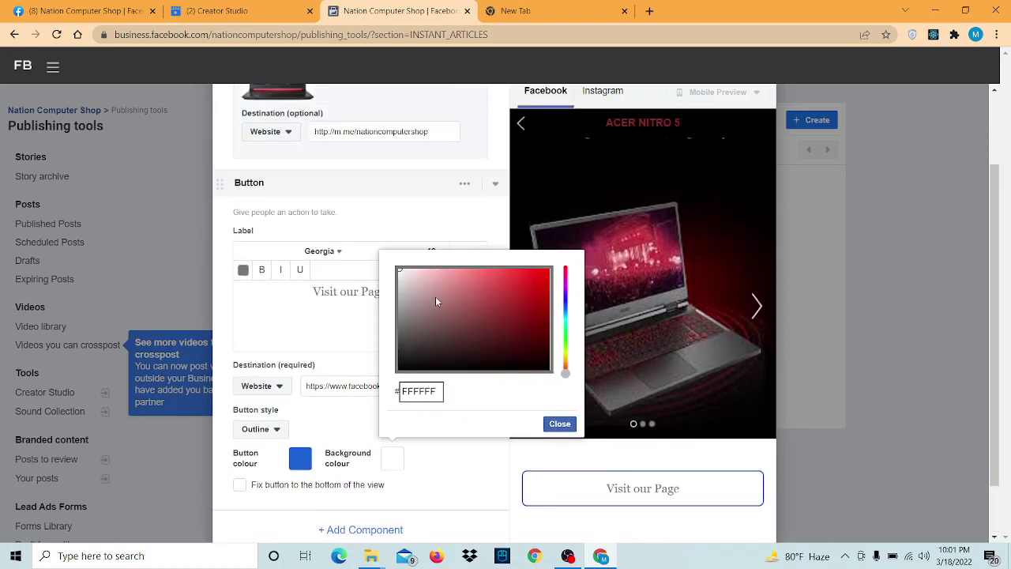
click(437, 297)
click(435, 281)
scroll(470, 296, up, 2)
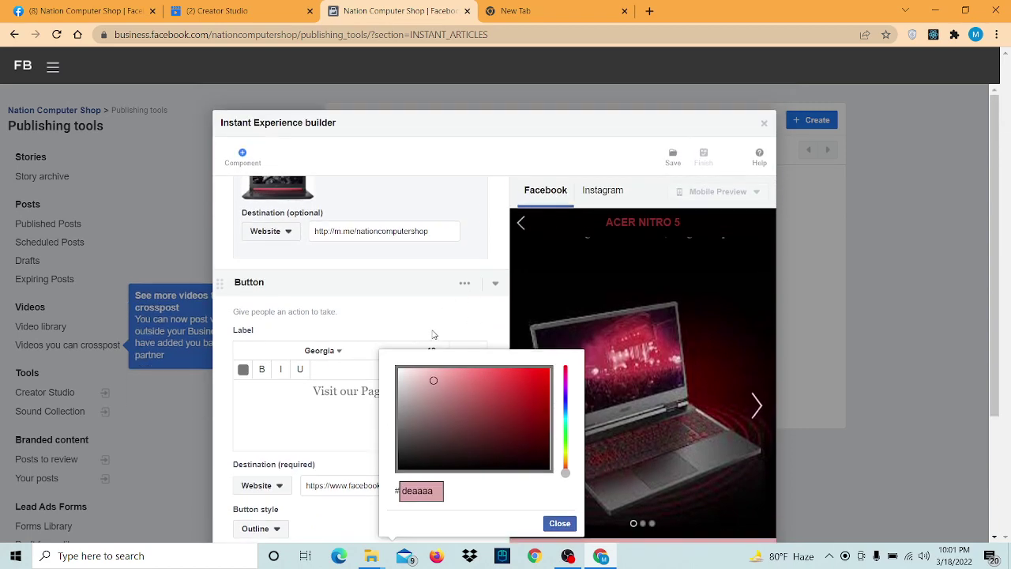
click(408, 372)
scroll(406, 377, down, 3)
click(392, 327)
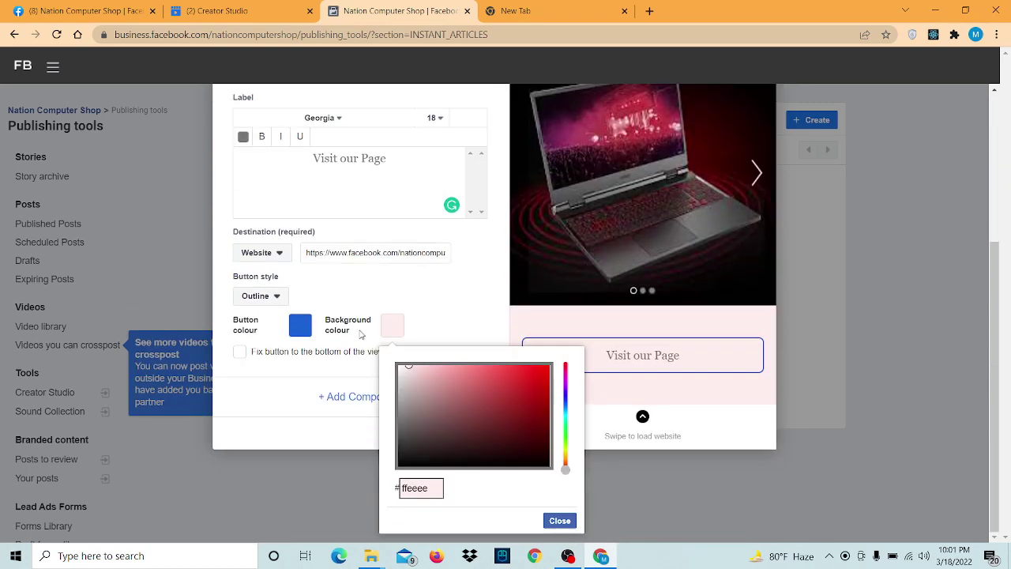
scroll(391, 327, up, 1)
click(393, 394)
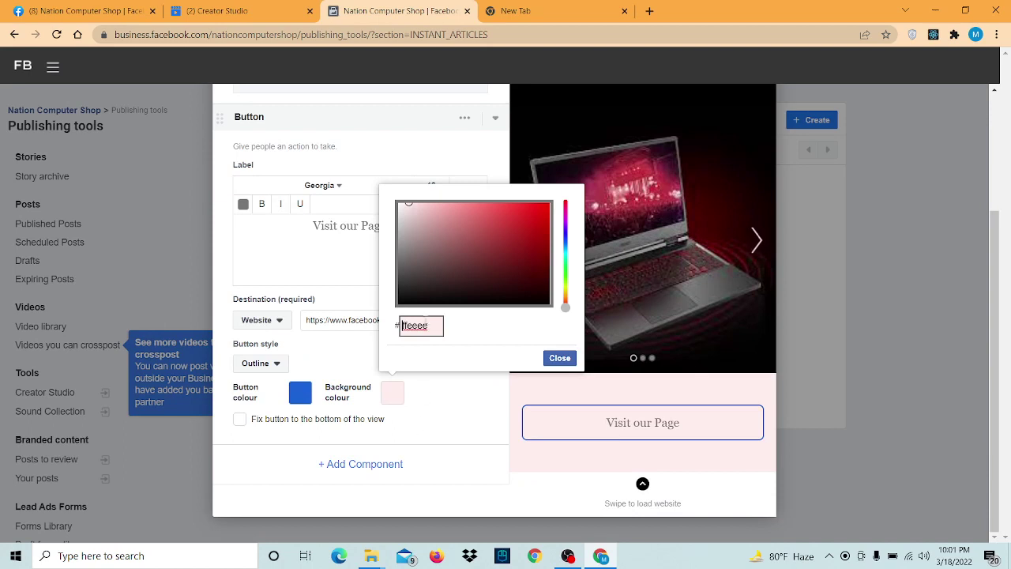
double_click(398, 324)
text(ffffff)
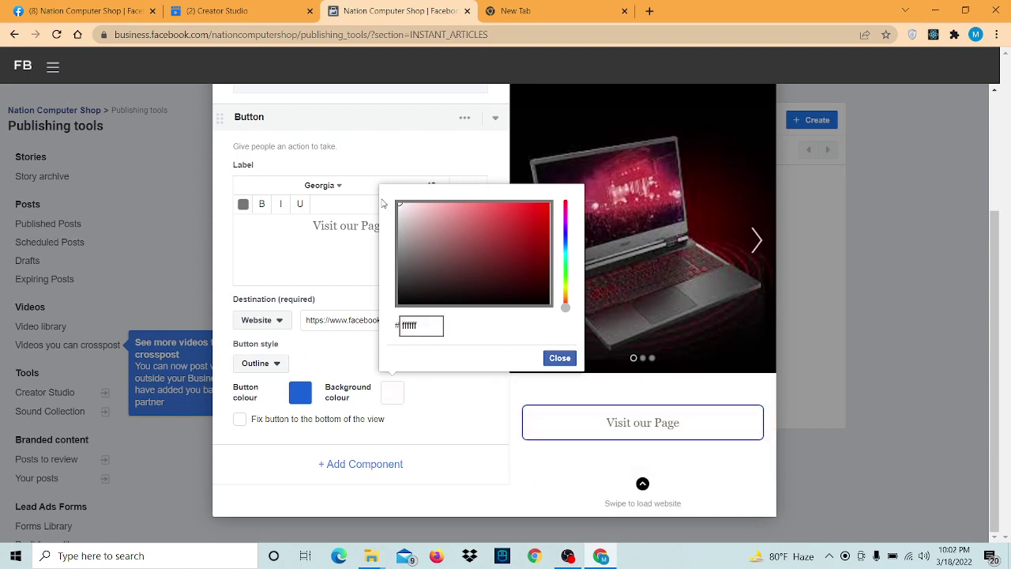
click(452, 421)
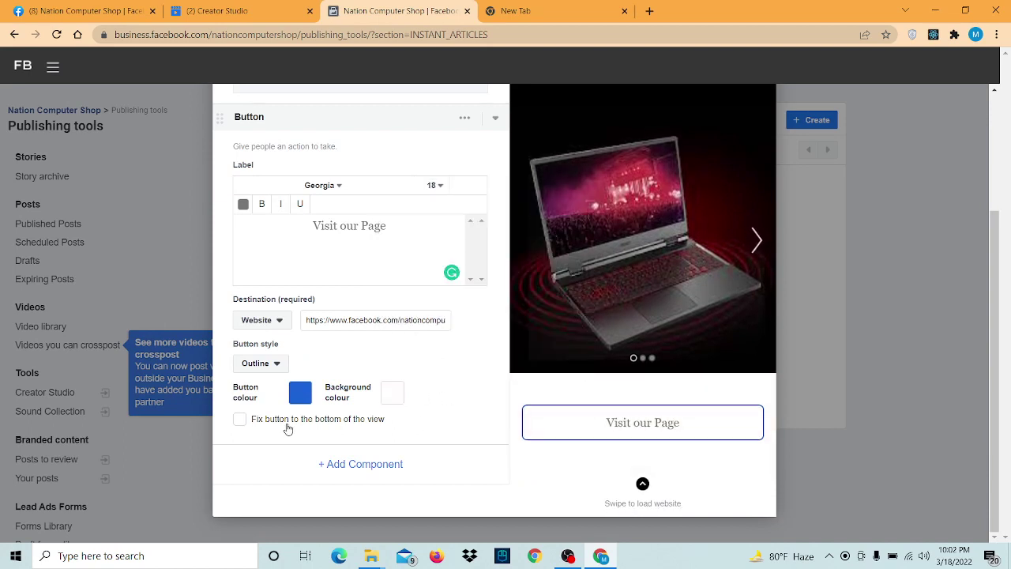
Step: Tick 'Fix button to the bottom of the view' for the Visit our Page button
click(242, 421)
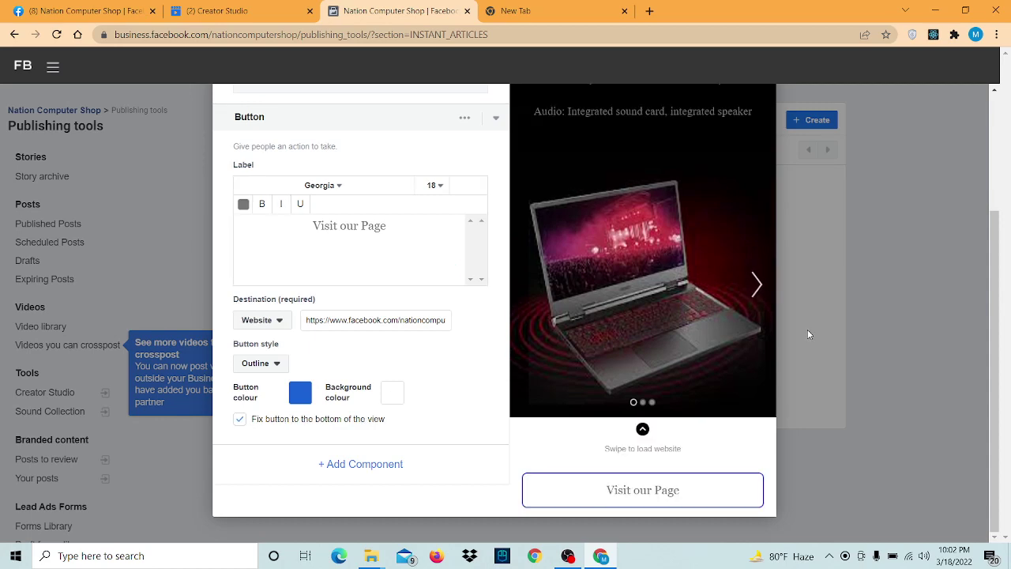
scroll(807, 330, up, 2)
scroll(807, 330, down, 3)
scroll(773, 290, up, 3)
scroll(773, 290, up, 3)
scroll(714, 312, down, 1)
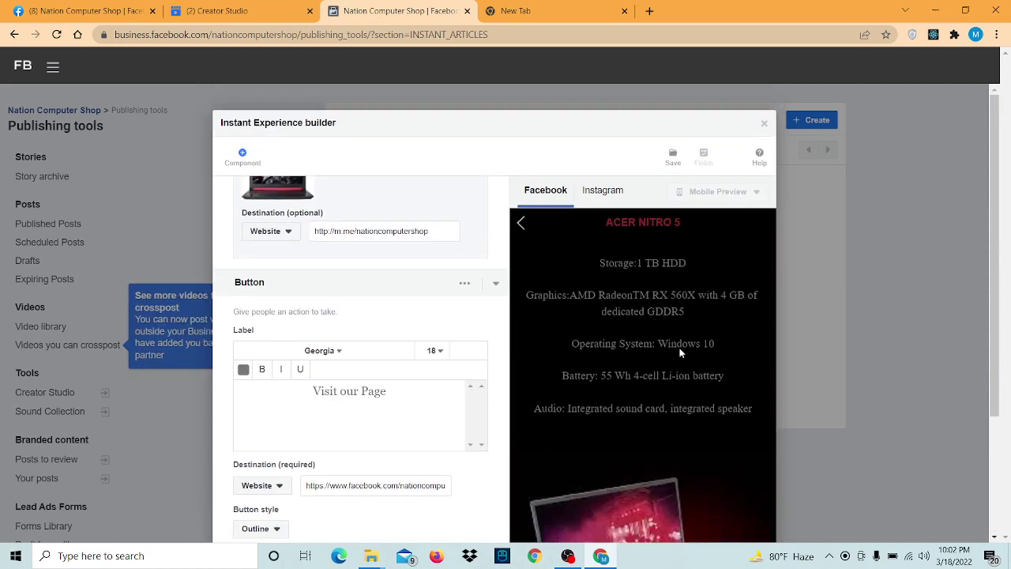
scroll(679, 352, up, 1)
scroll(680, 353, up, 1)
scroll(987, 248, down, 3)
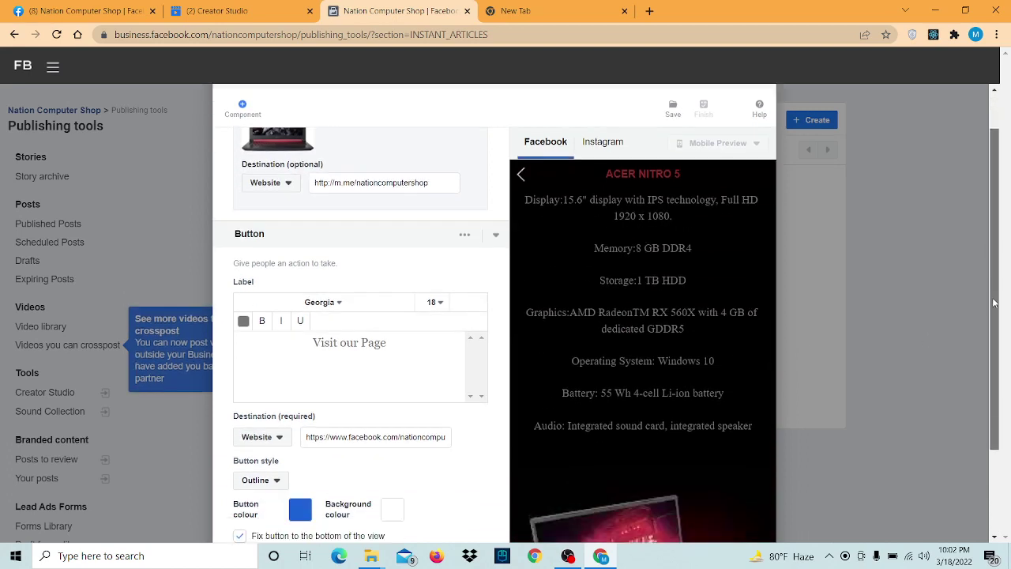
scroll(705, 272, up, 3)
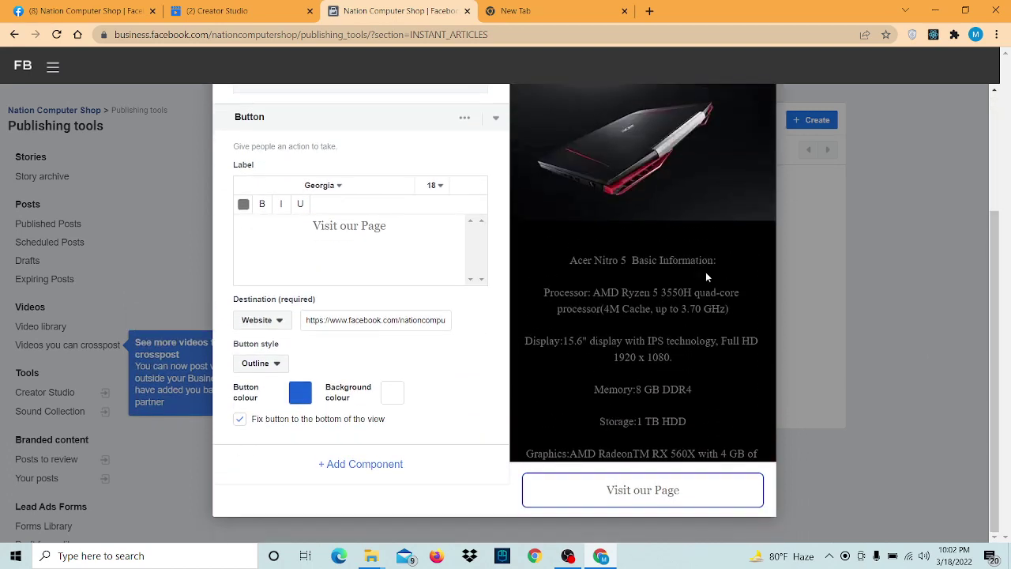
Step: Switch the button style from Outline to Fill and give the label a dark red-black colour
click(275, 369)
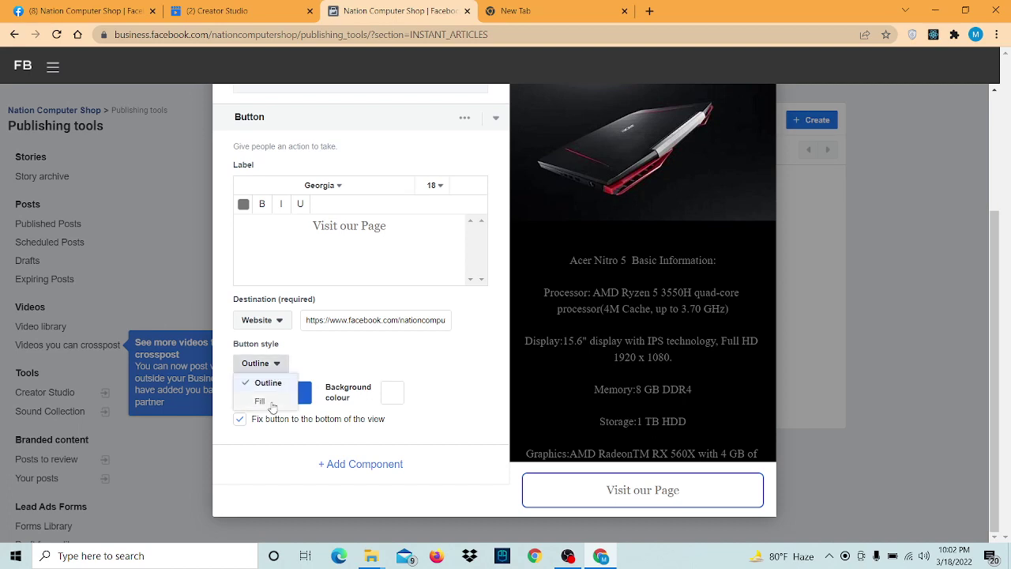
click(264, 399)
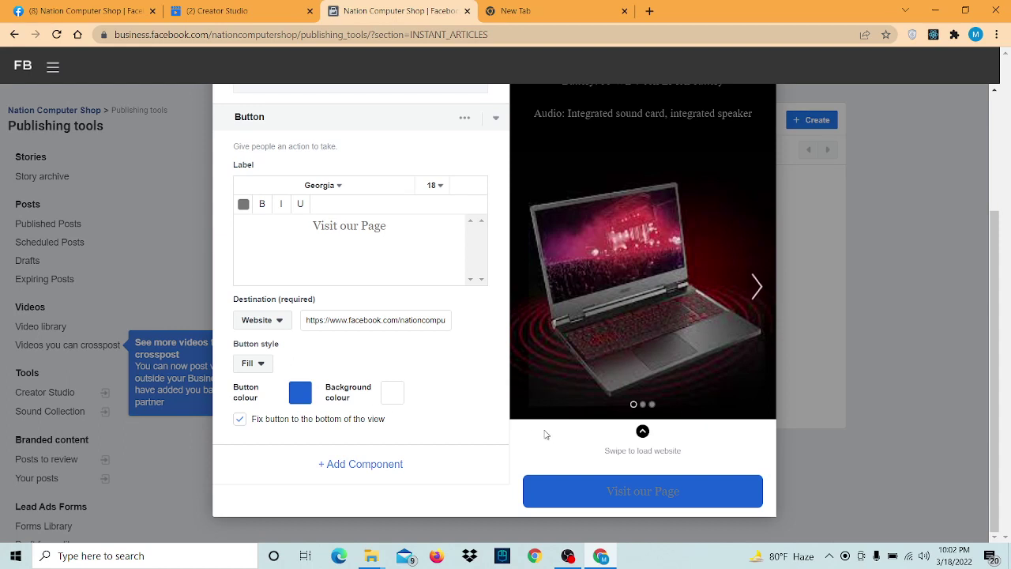
click(243, 204)
click(314, 332)
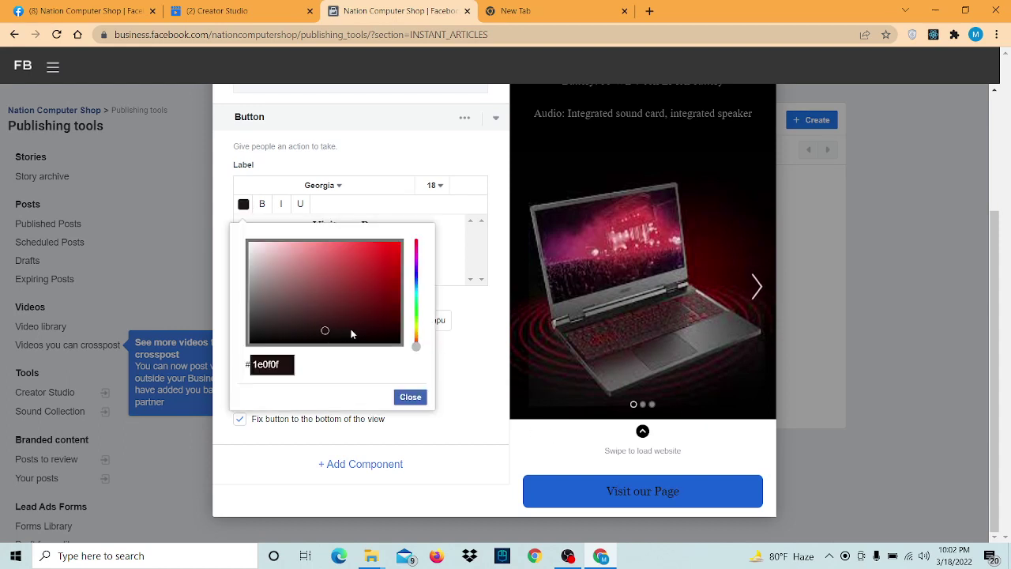
click(348, 326)
click(462, 399)
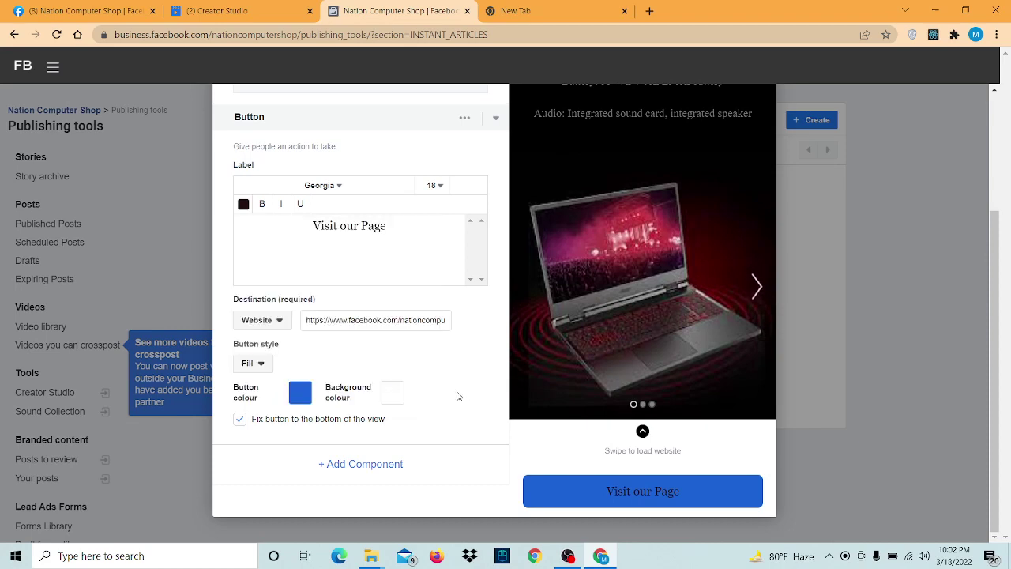
Step: Bring up the + Add Component picker of available components
click(568, 556)
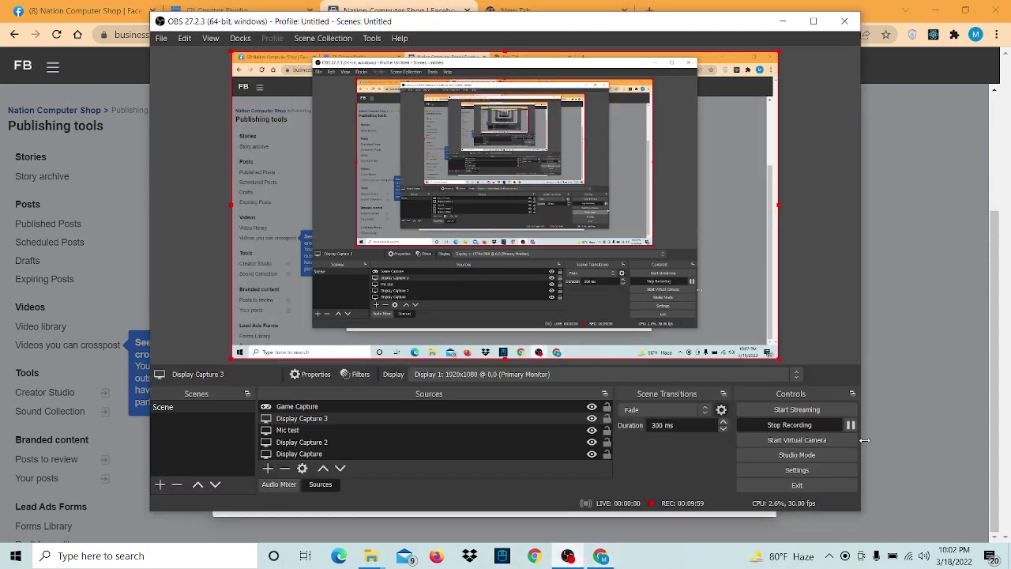
click(851, 425)
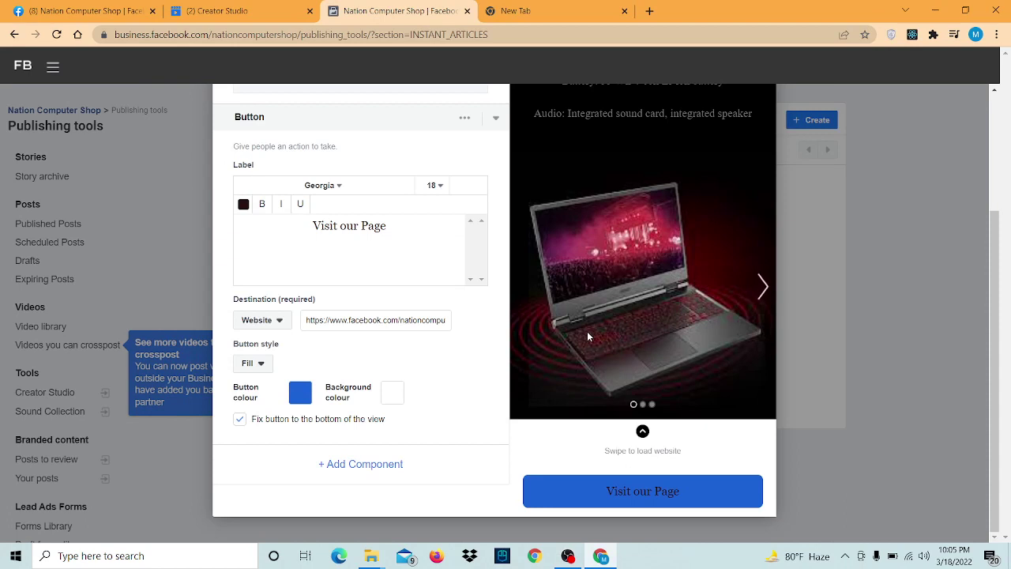
click(379, 477)
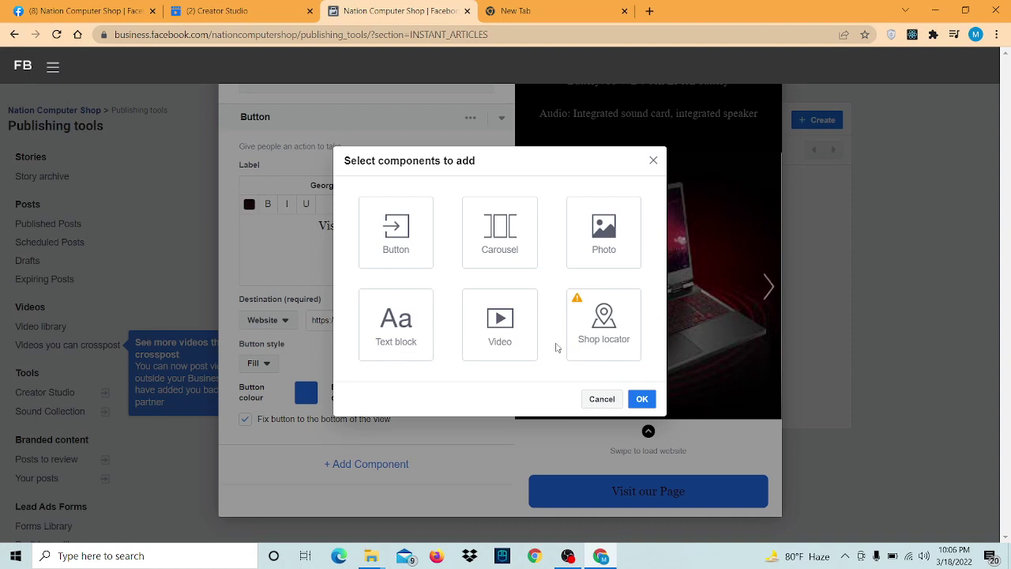
Step: Dismiss the Select components to add dialog with OK and scroll the editor back to the header
click(640, 401)
click(644, 400)
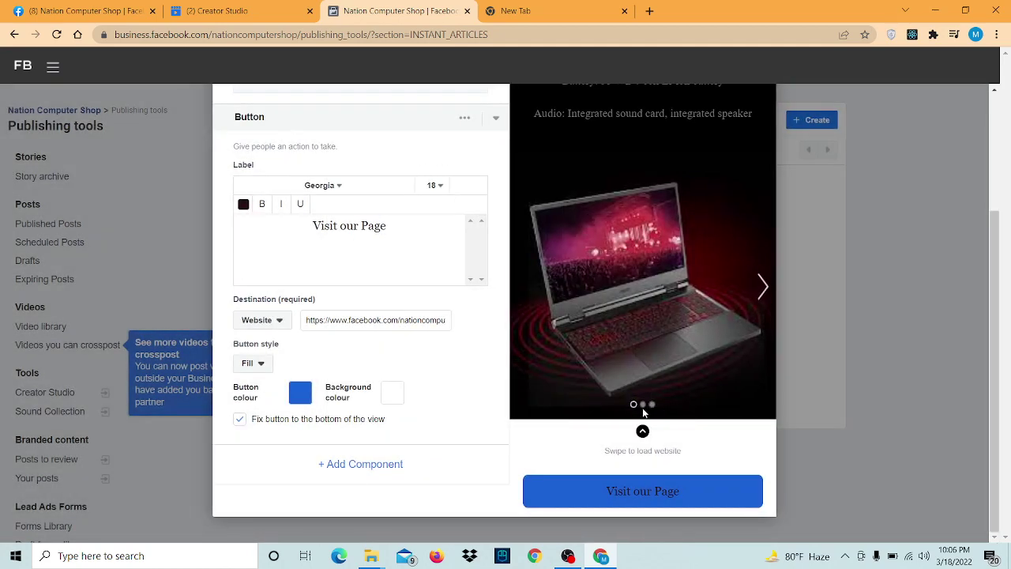
scroll(646, 402, up, 5)
scroll(462, 217, up, 2)
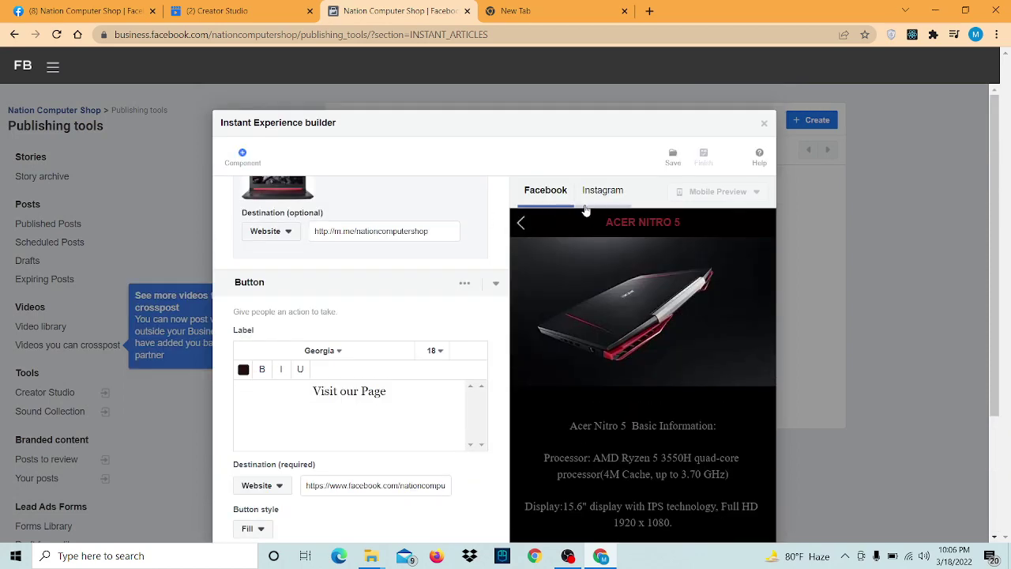
scroll(256, 264, up, 10)
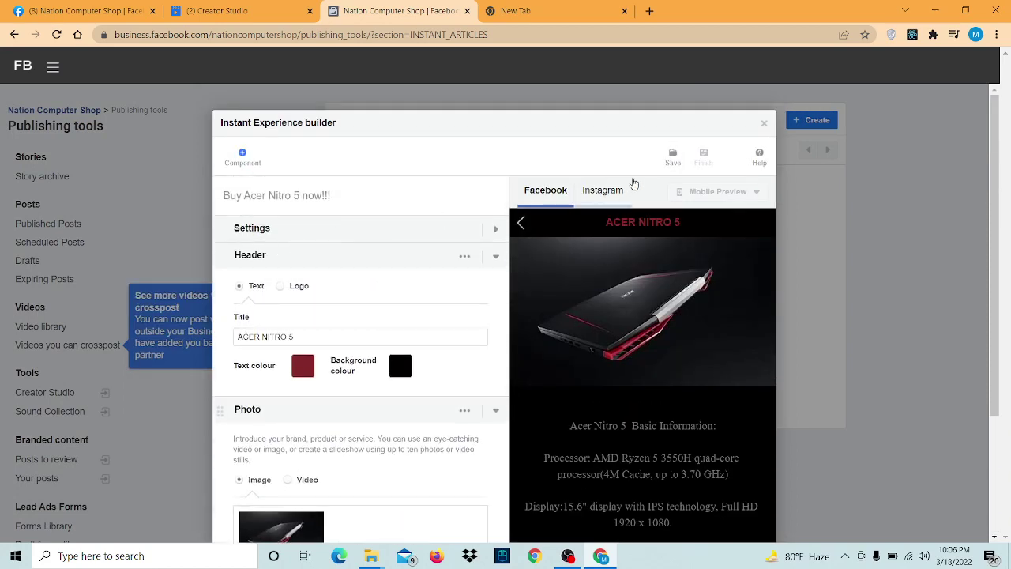
Step: Save 'Buy Acer Nitro 5 now!!!', then finish it and confirm Finish in the dialog
click(671, 158)
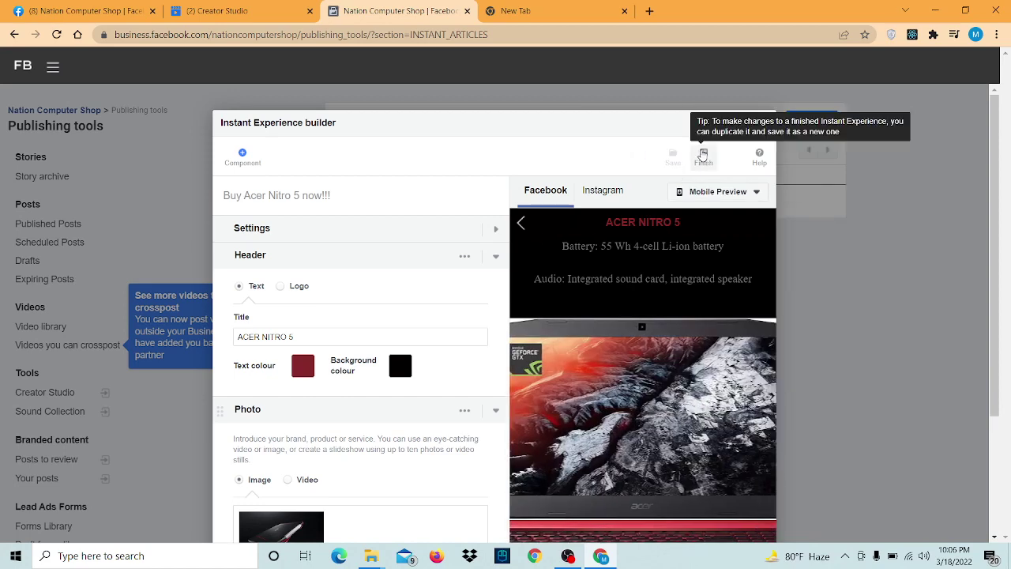
click(703, 156)
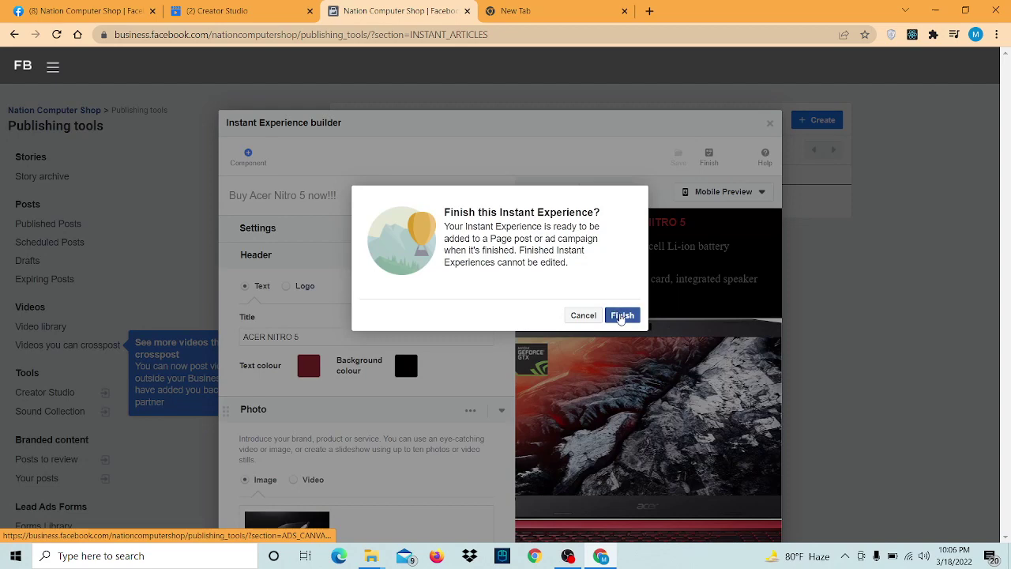
click(621, 316)
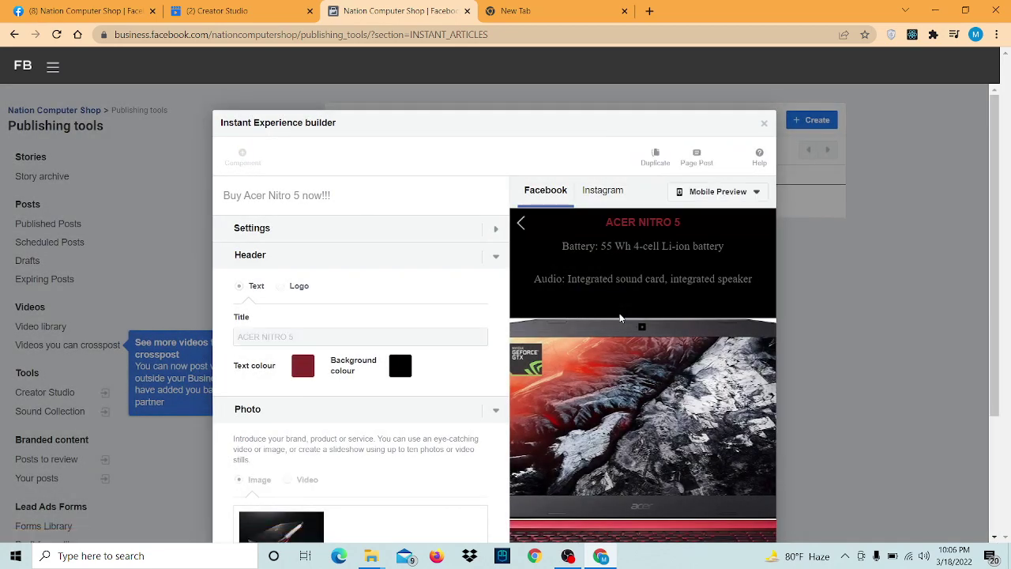
Step: Share it as a Page post captioned 'Acer Nitro 5 available in our shop'
click(692, 162)
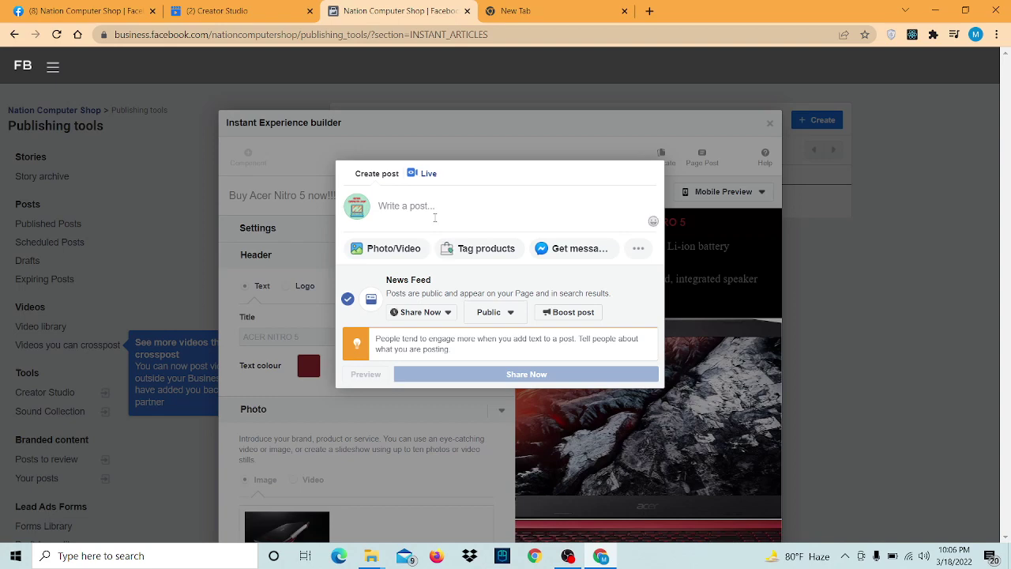
click(434, 217)
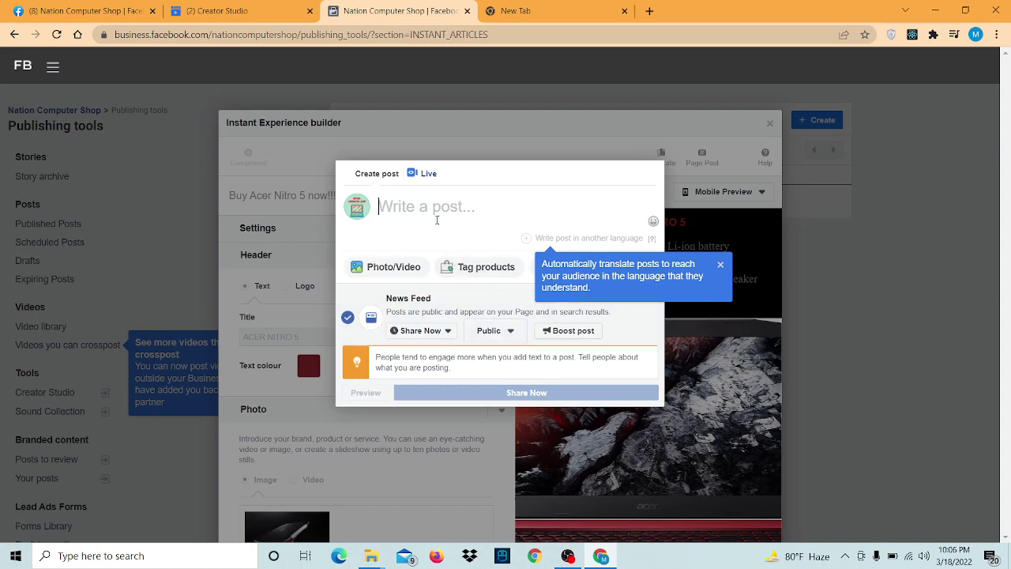
text(Acer Nit)
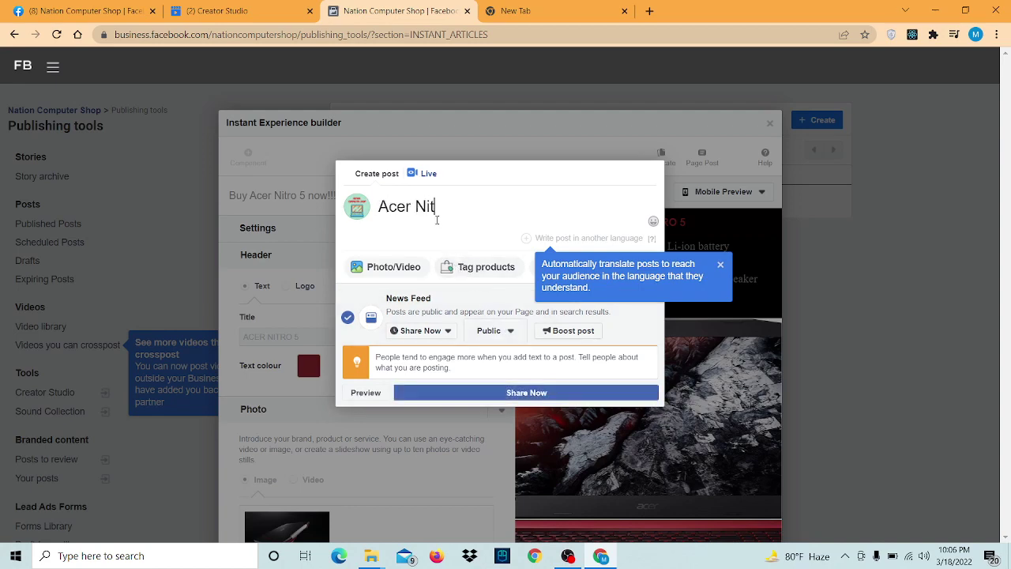
text(ro)
key(BackSpace)
text(ro 5 avaia)
key(BackSpace)
text(lable in)
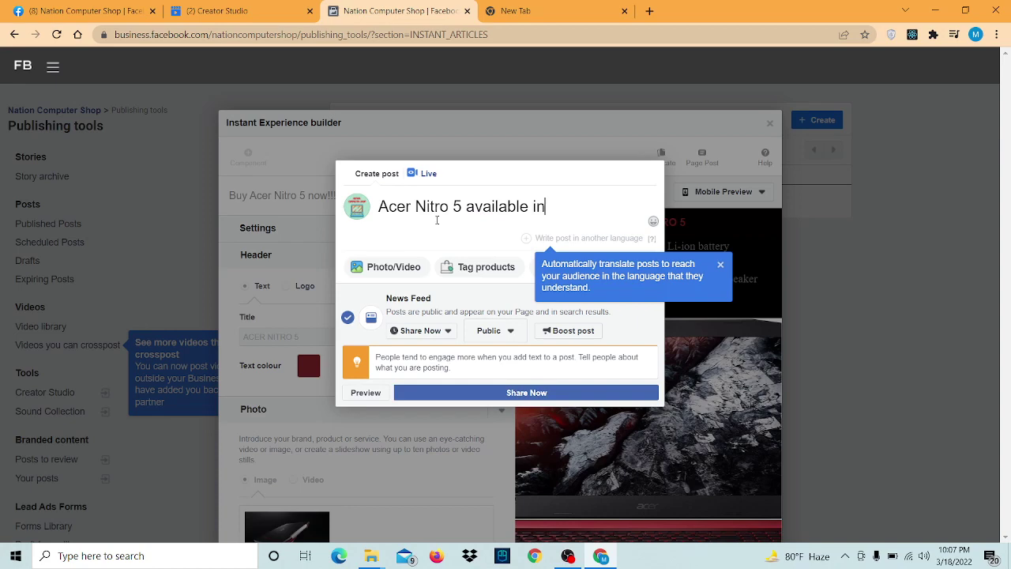
text( our shop)
click(467, 392)
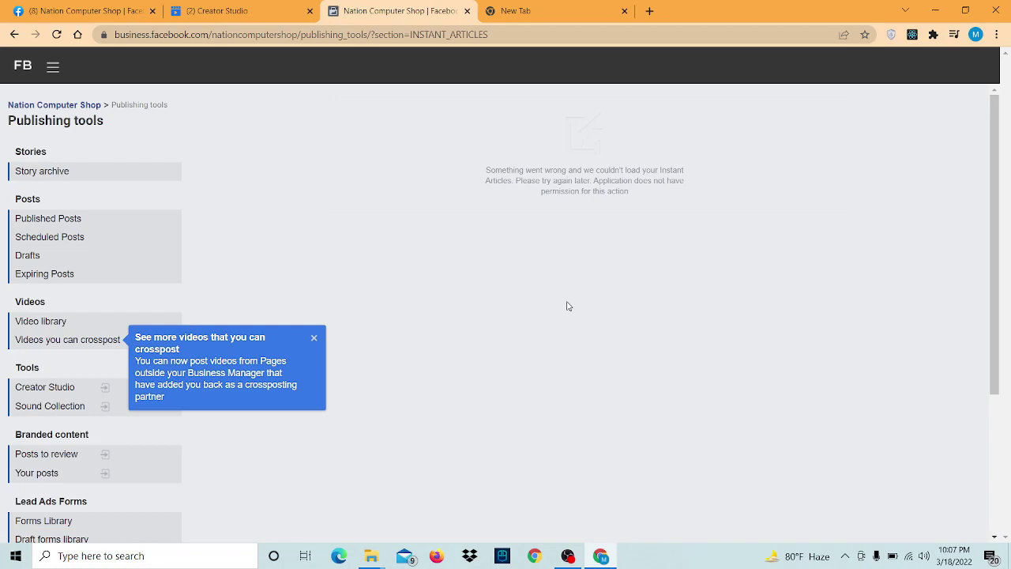
Step: Switch to the Nation Computer Shop Page tab and scroll down to the new post
scroll(566, 306, down, 2)
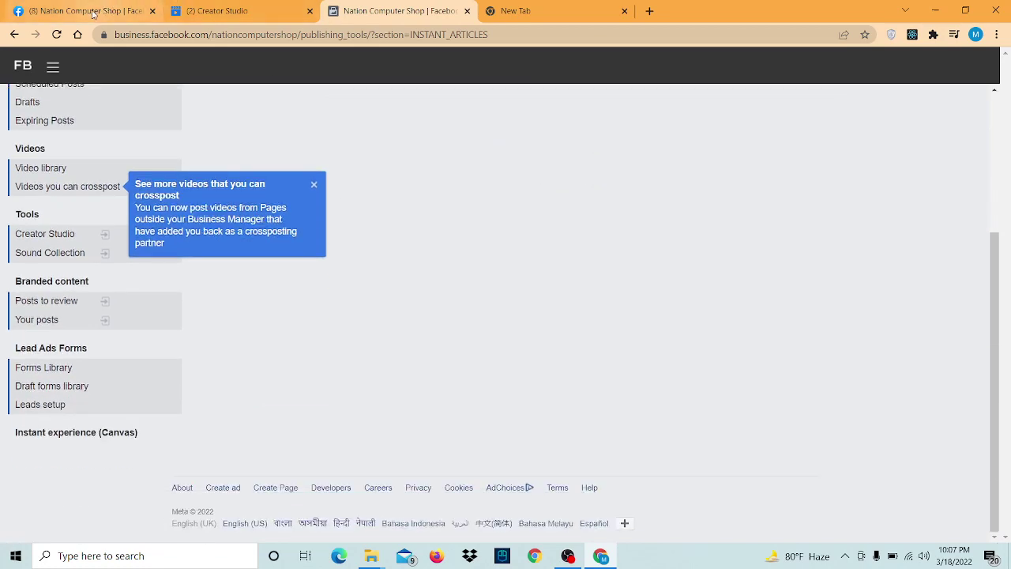
click(94, 11)
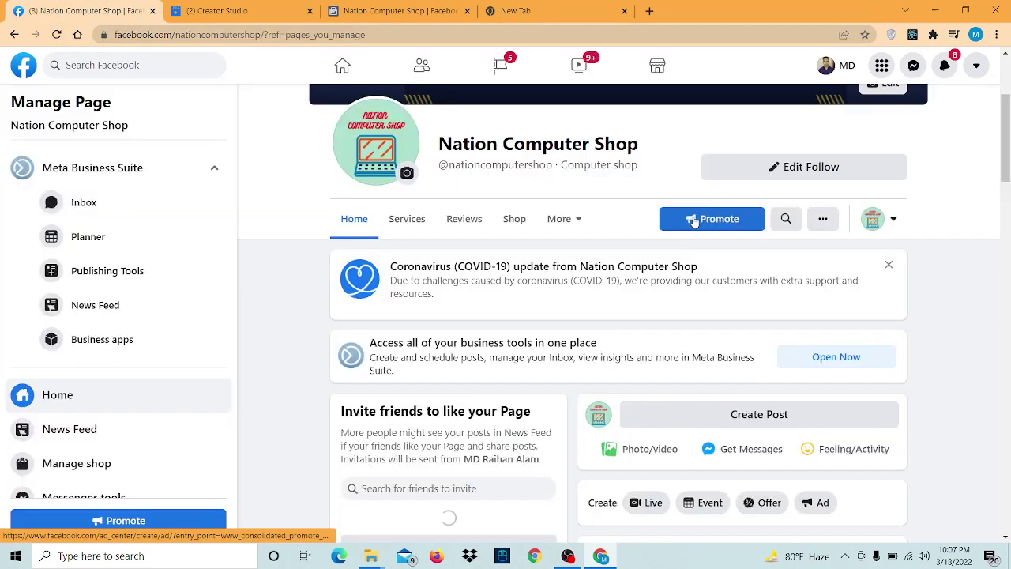
scroll(687, 237, down, 3)
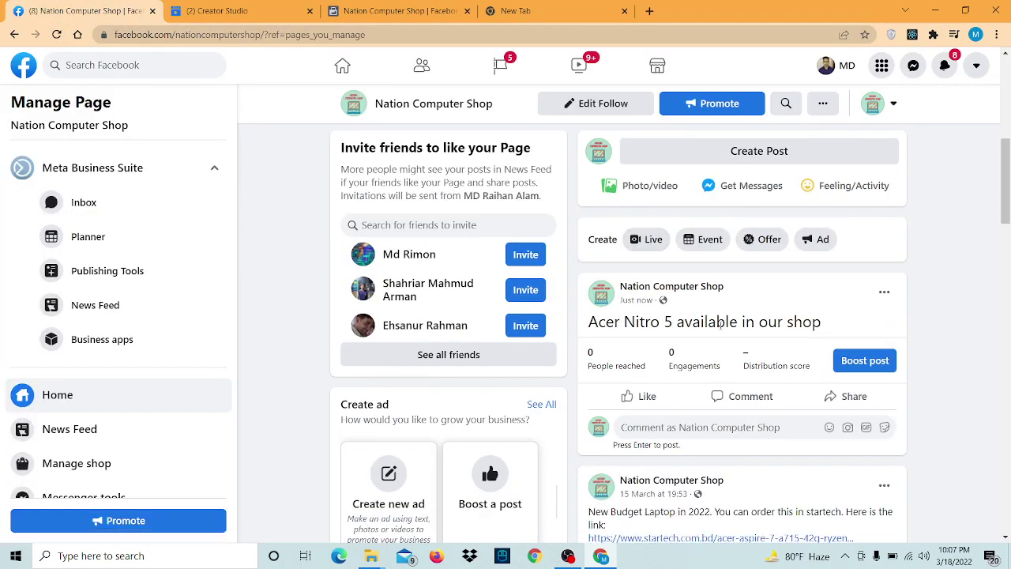
drag(722, 322, 797, 322)
click(844, 329)
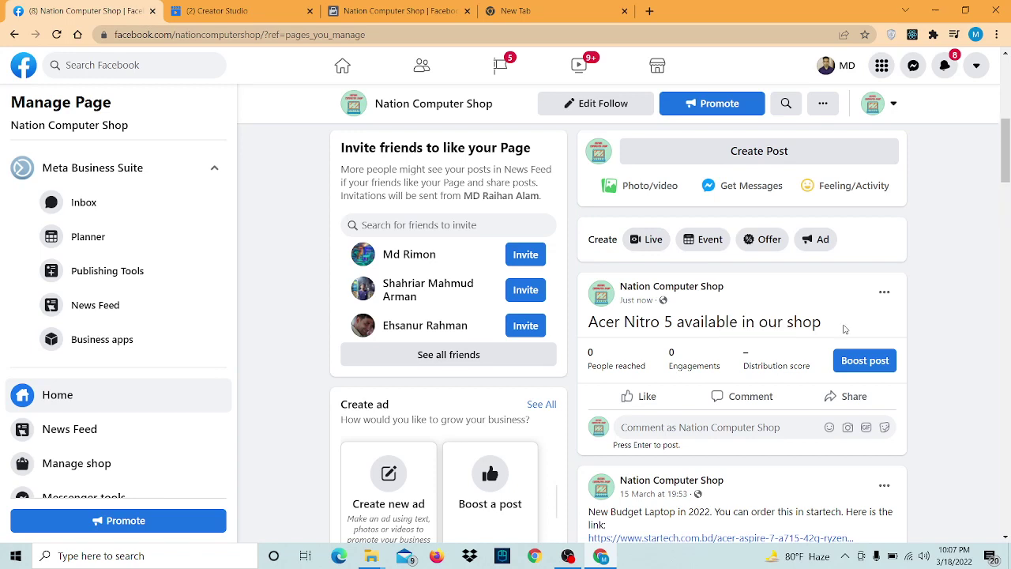